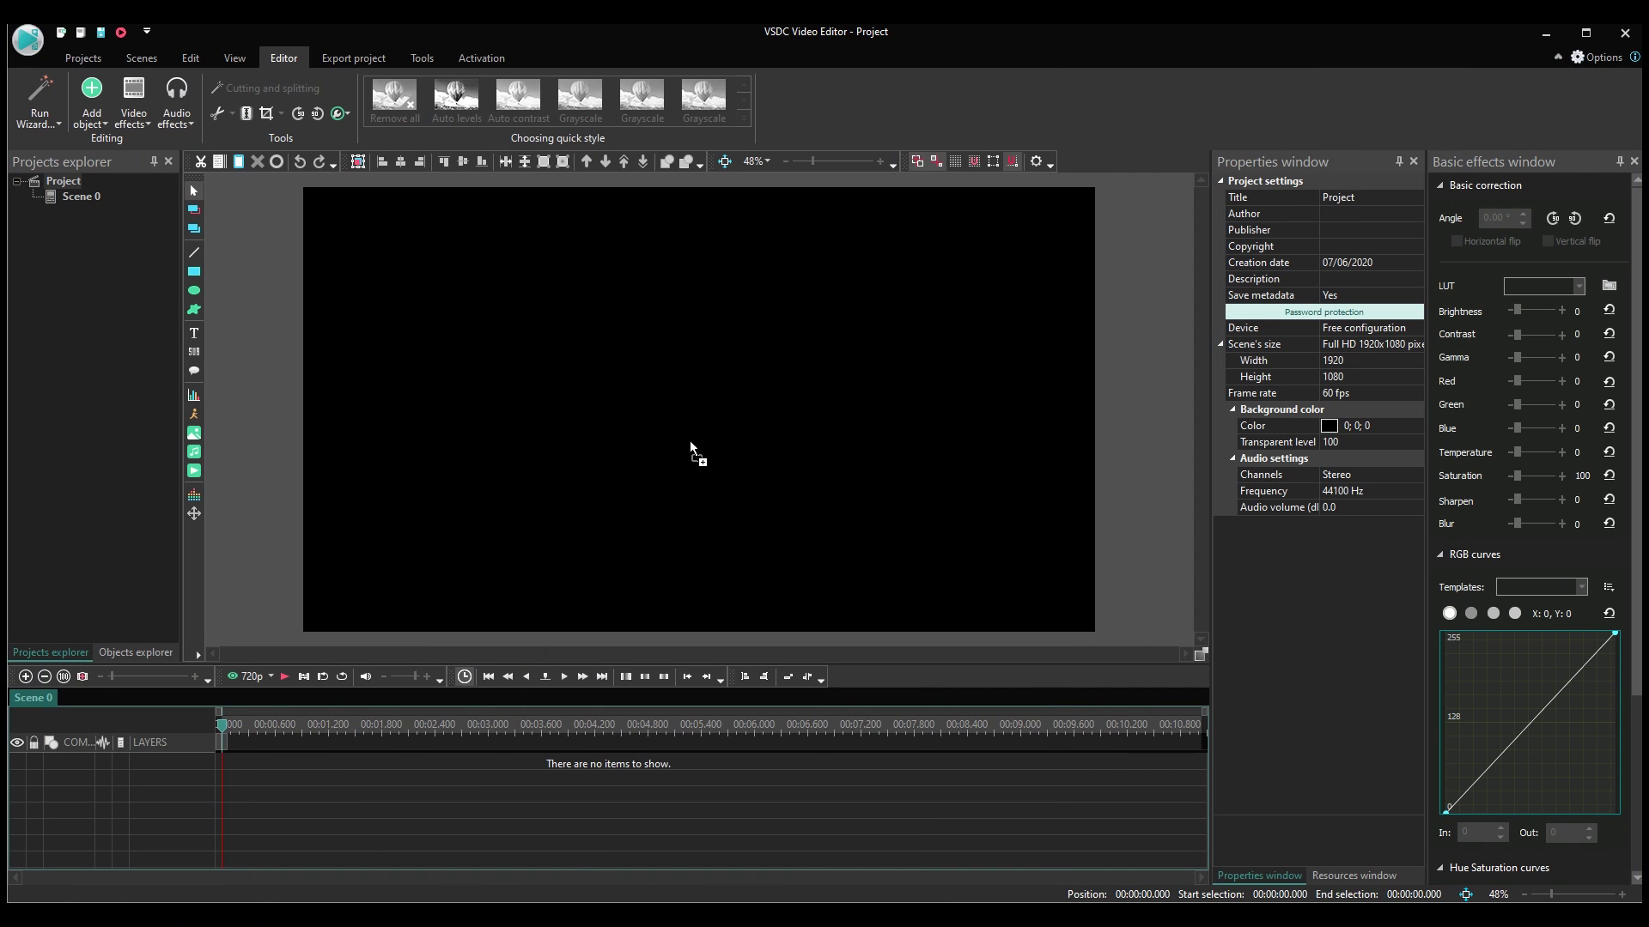
- Add sample_1, crop its side borders to 64;0;64;0, and stop playback at 00:00:09.583
click(688, 442)
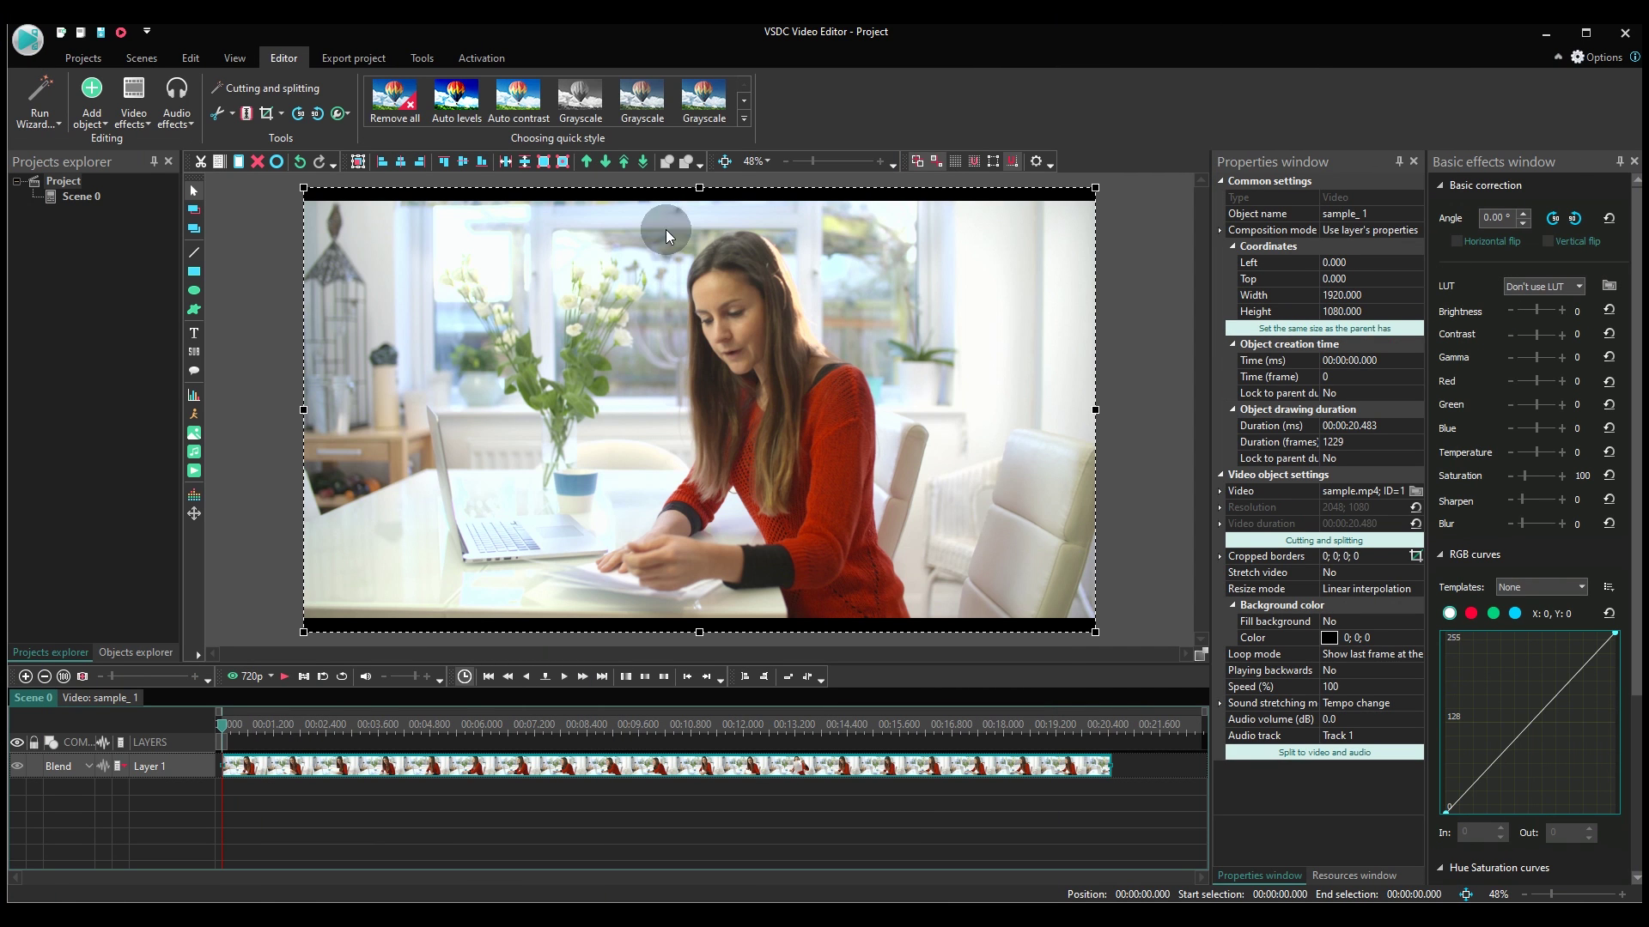
click(281, 113)
click(305, 163)
key(space)
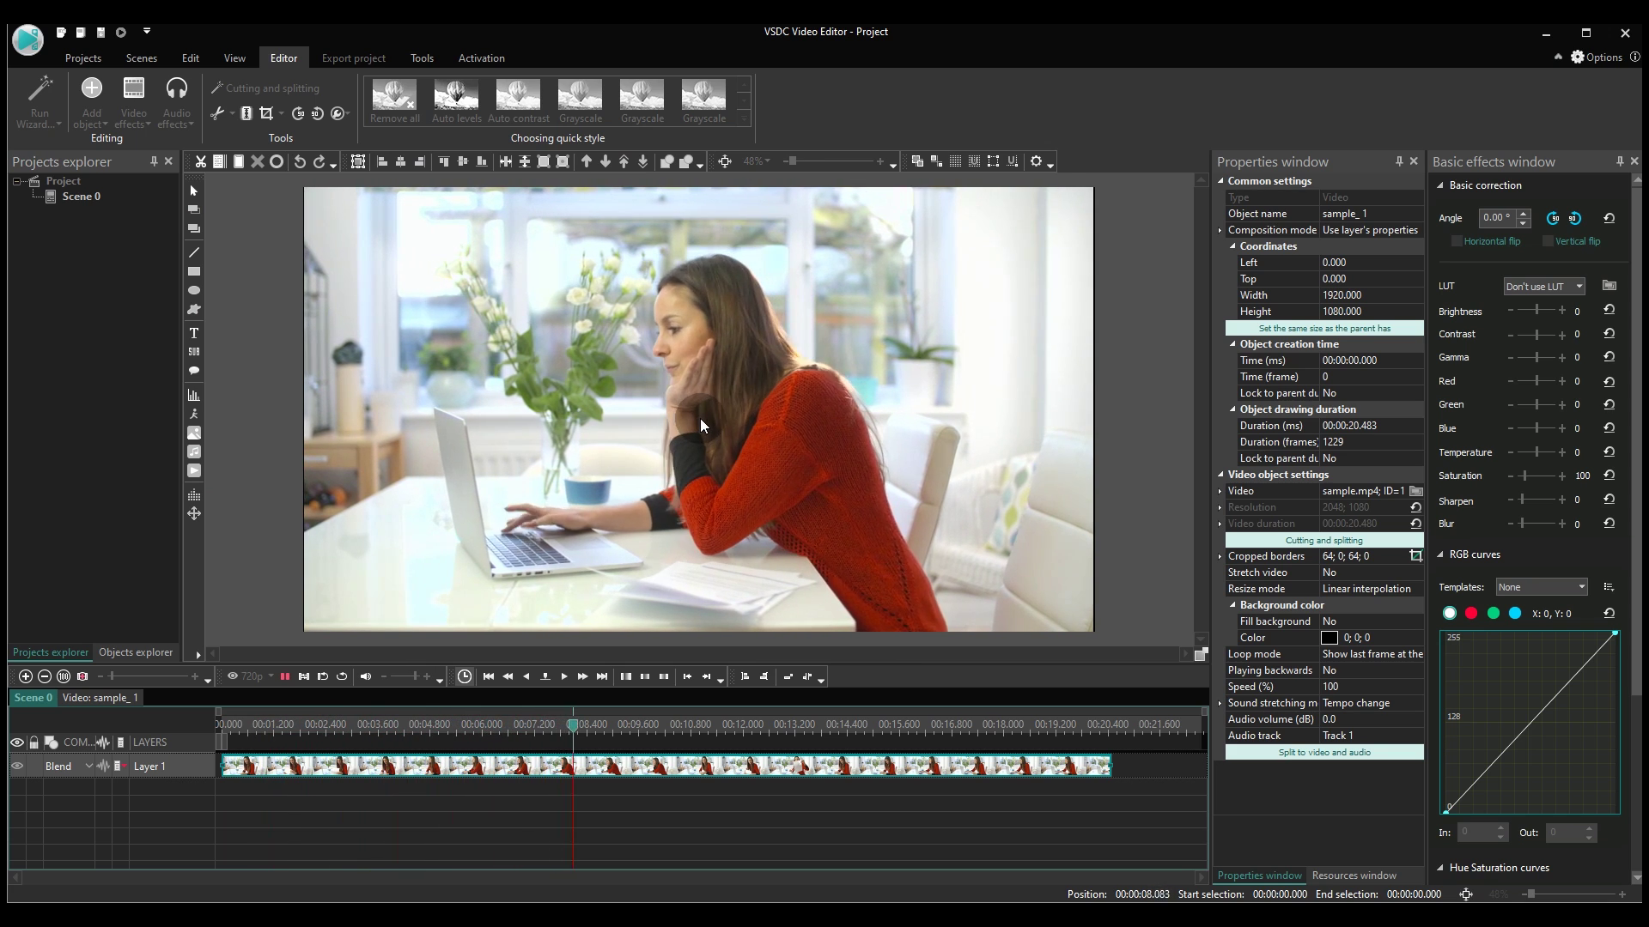
key(space)
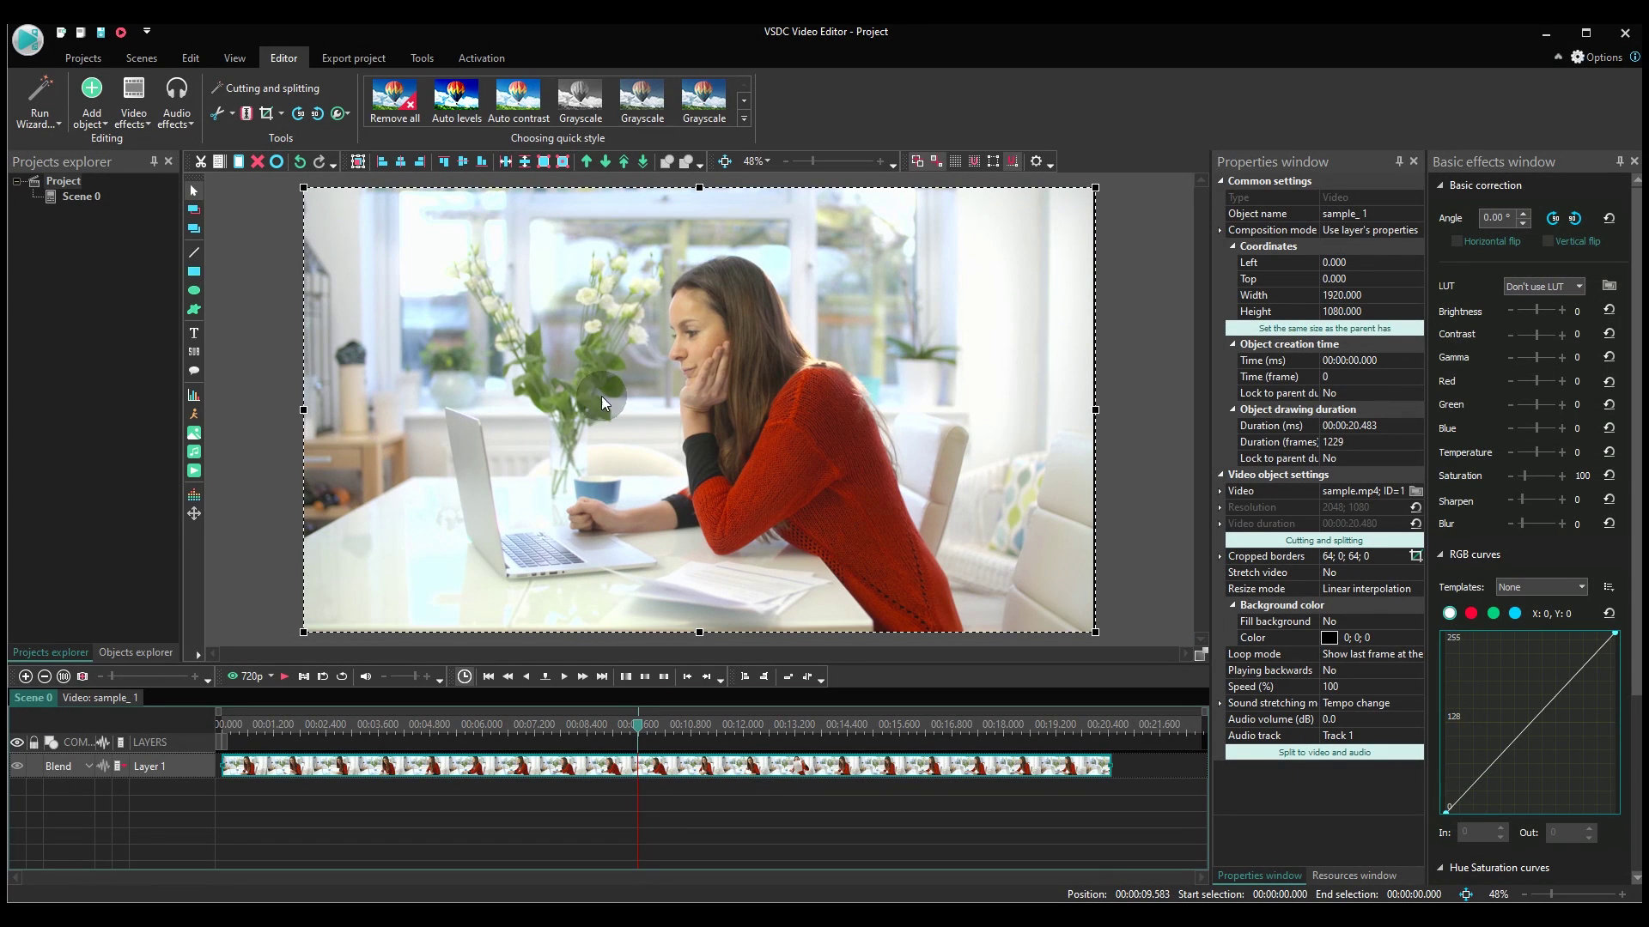
- Draw Rectangle 1 on a new layer over the video's left side
click(204, 277)
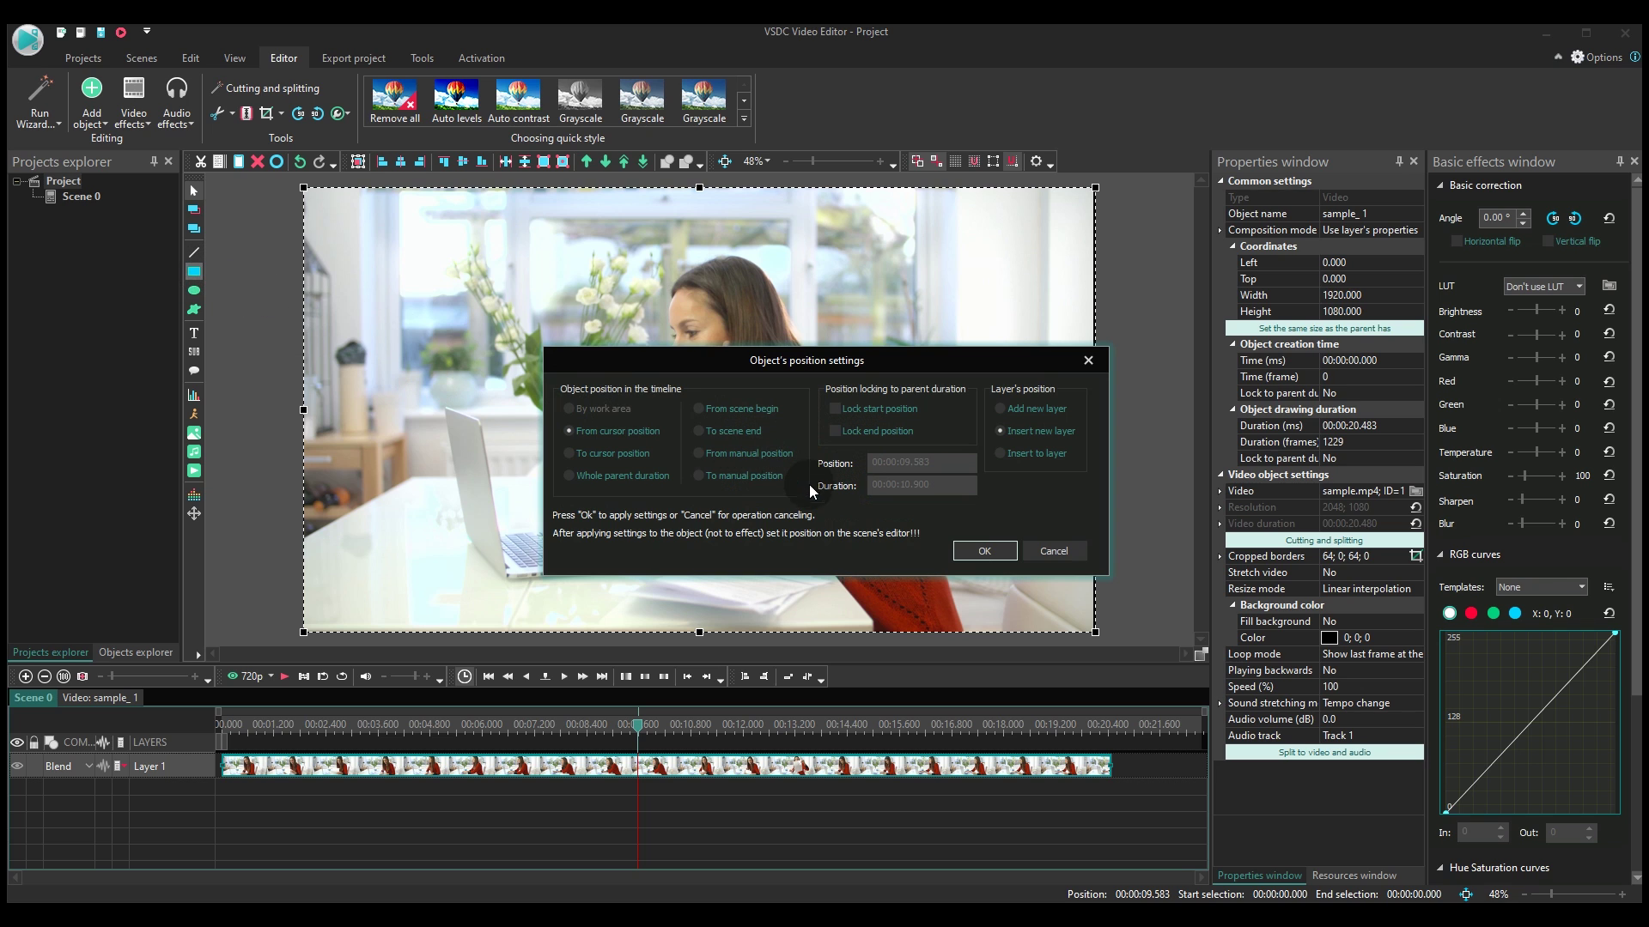
click(977, 553)
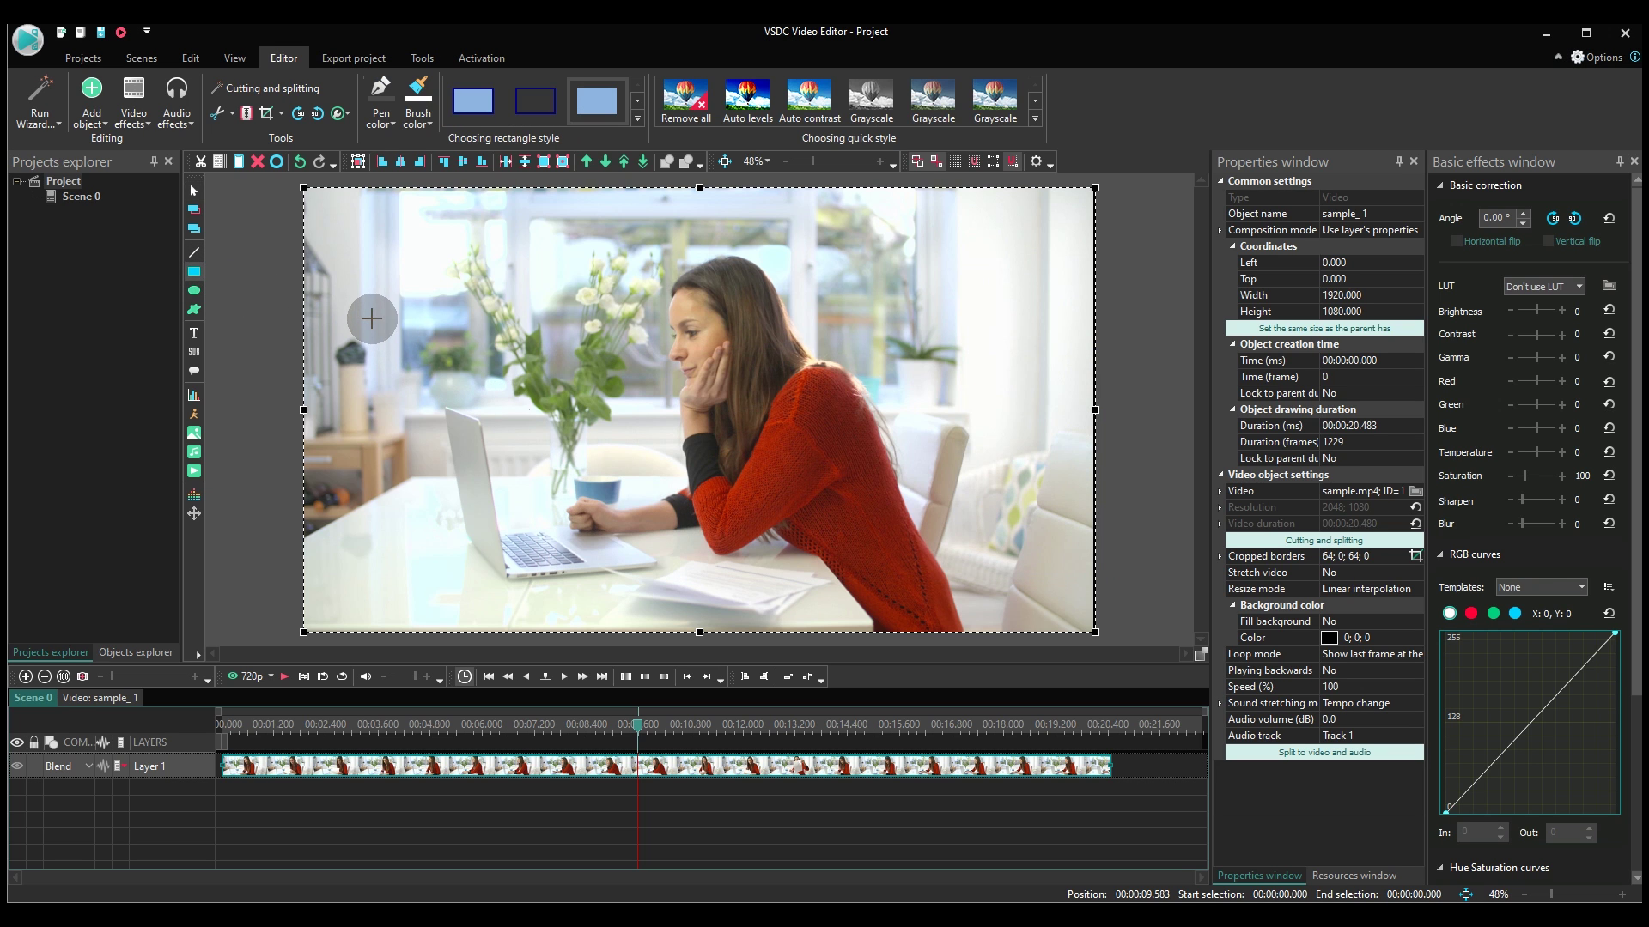
drag(371, 319, 598, 375)
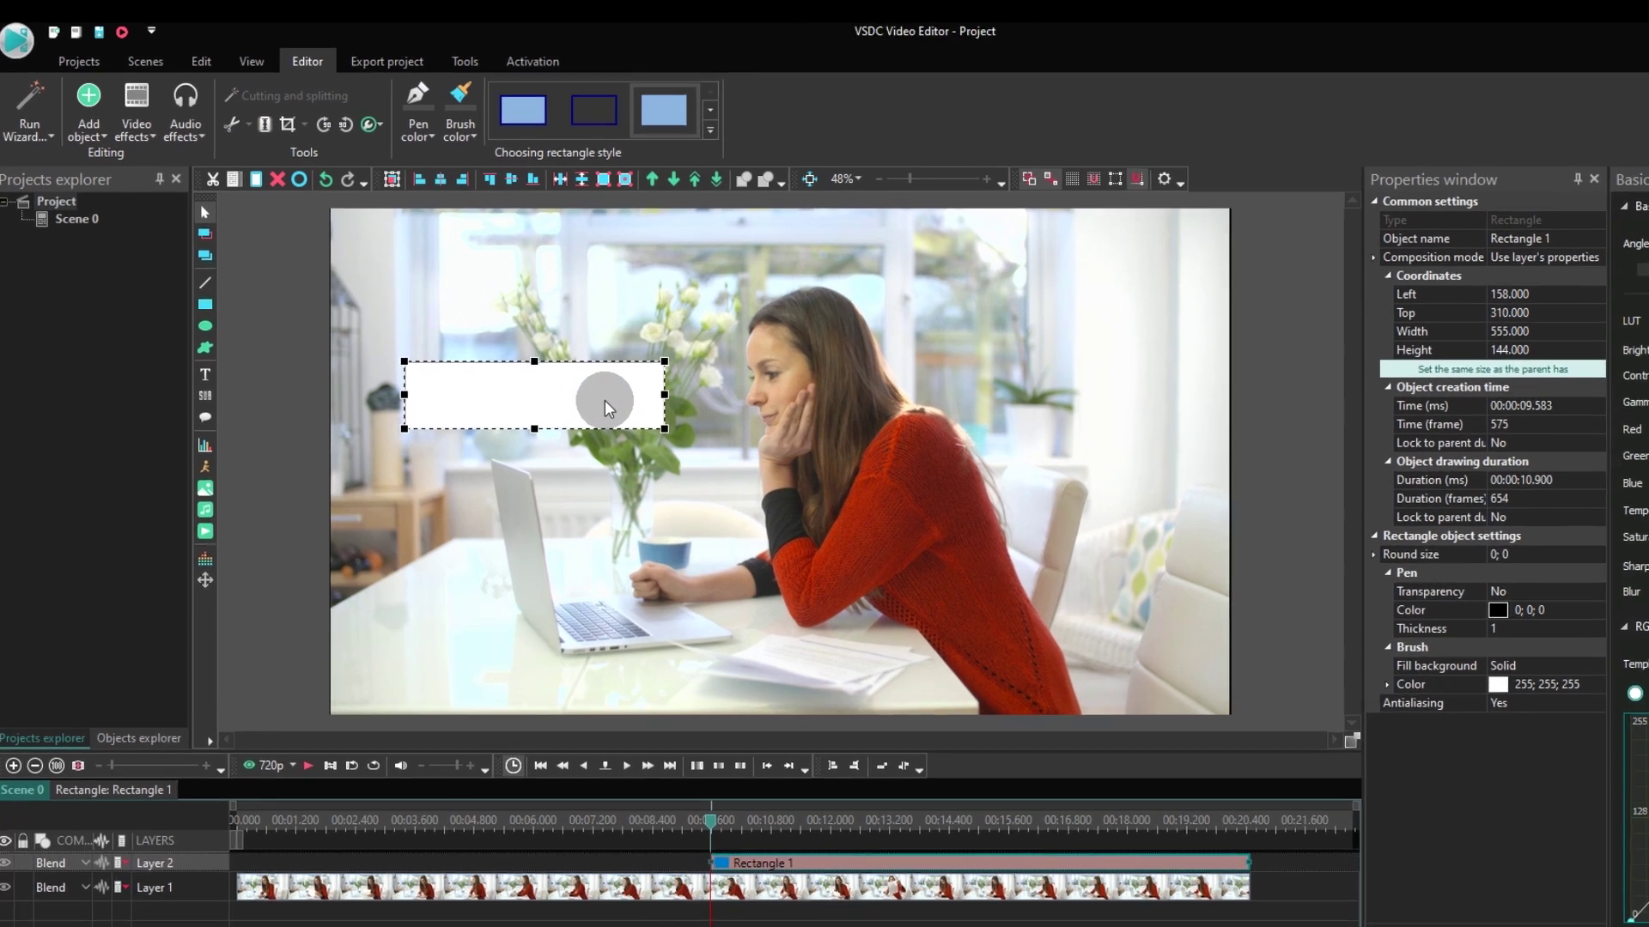
- Give Rectangle 1 a solid black fill and a corner Round size of 20
click(682, 107)
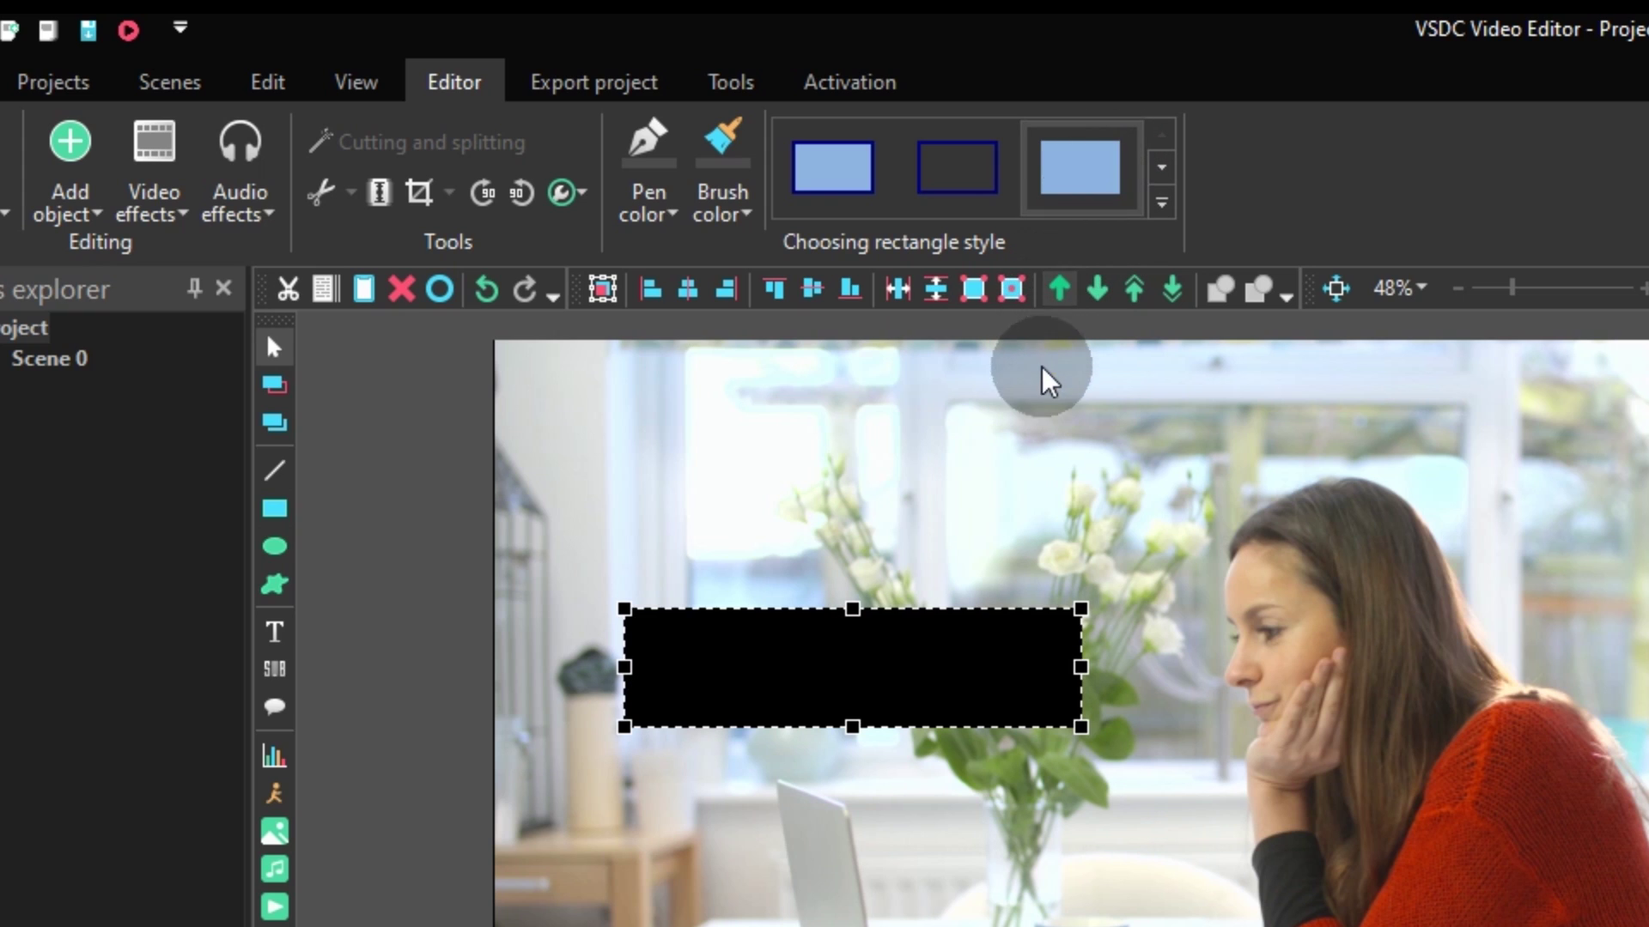
click(730, 214)
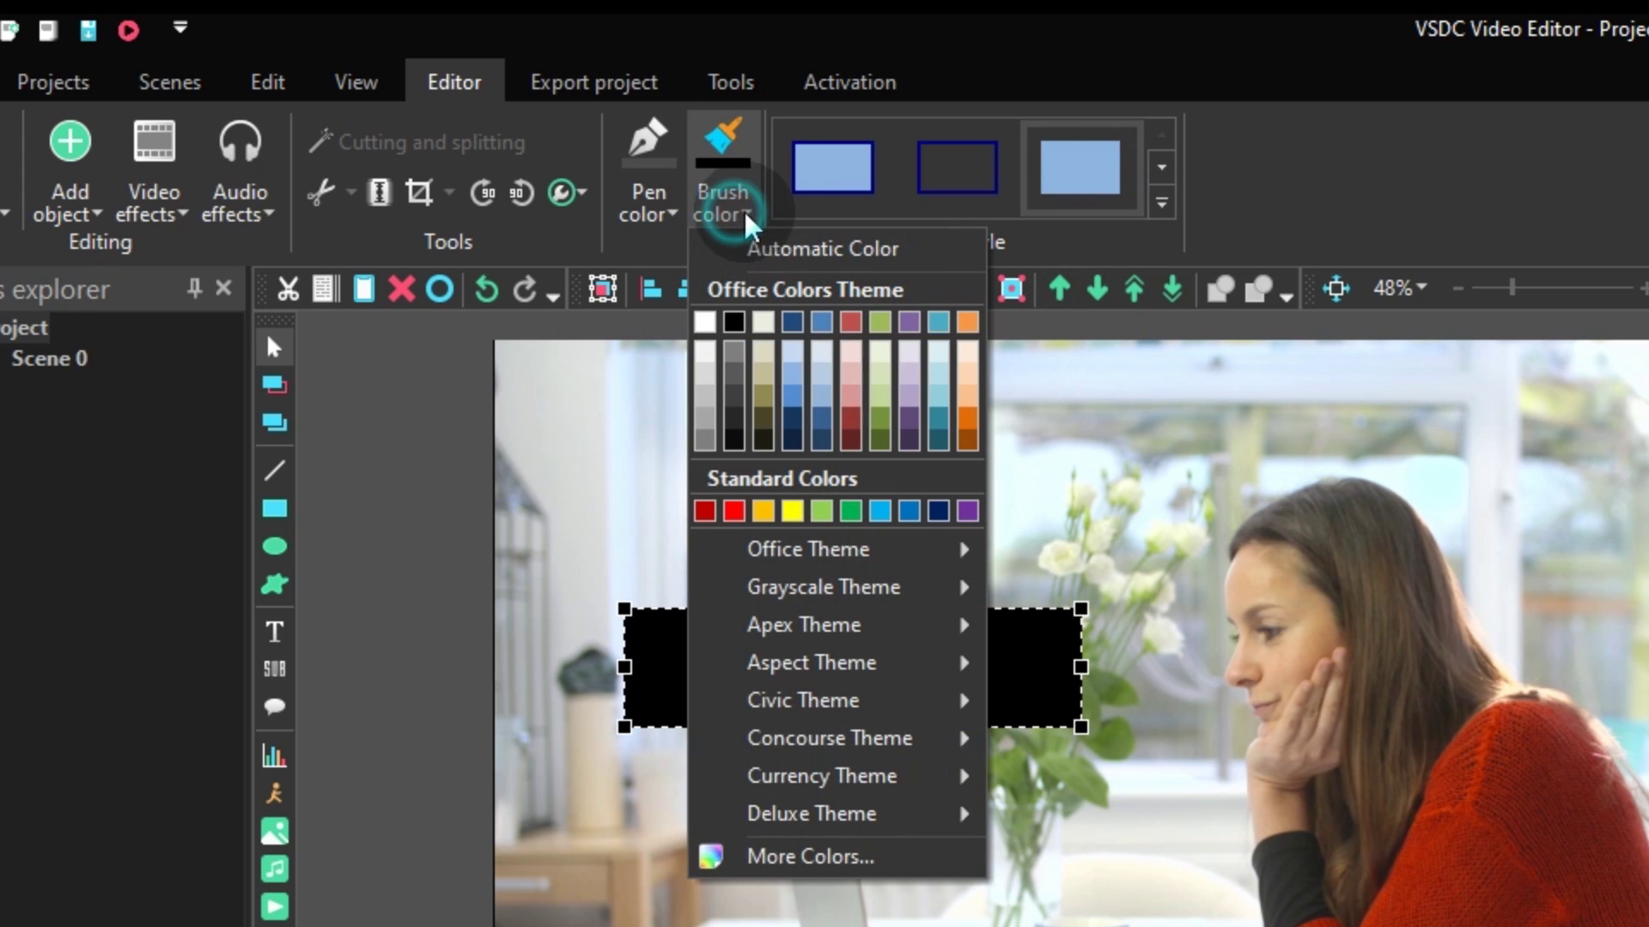
click(740, 324)
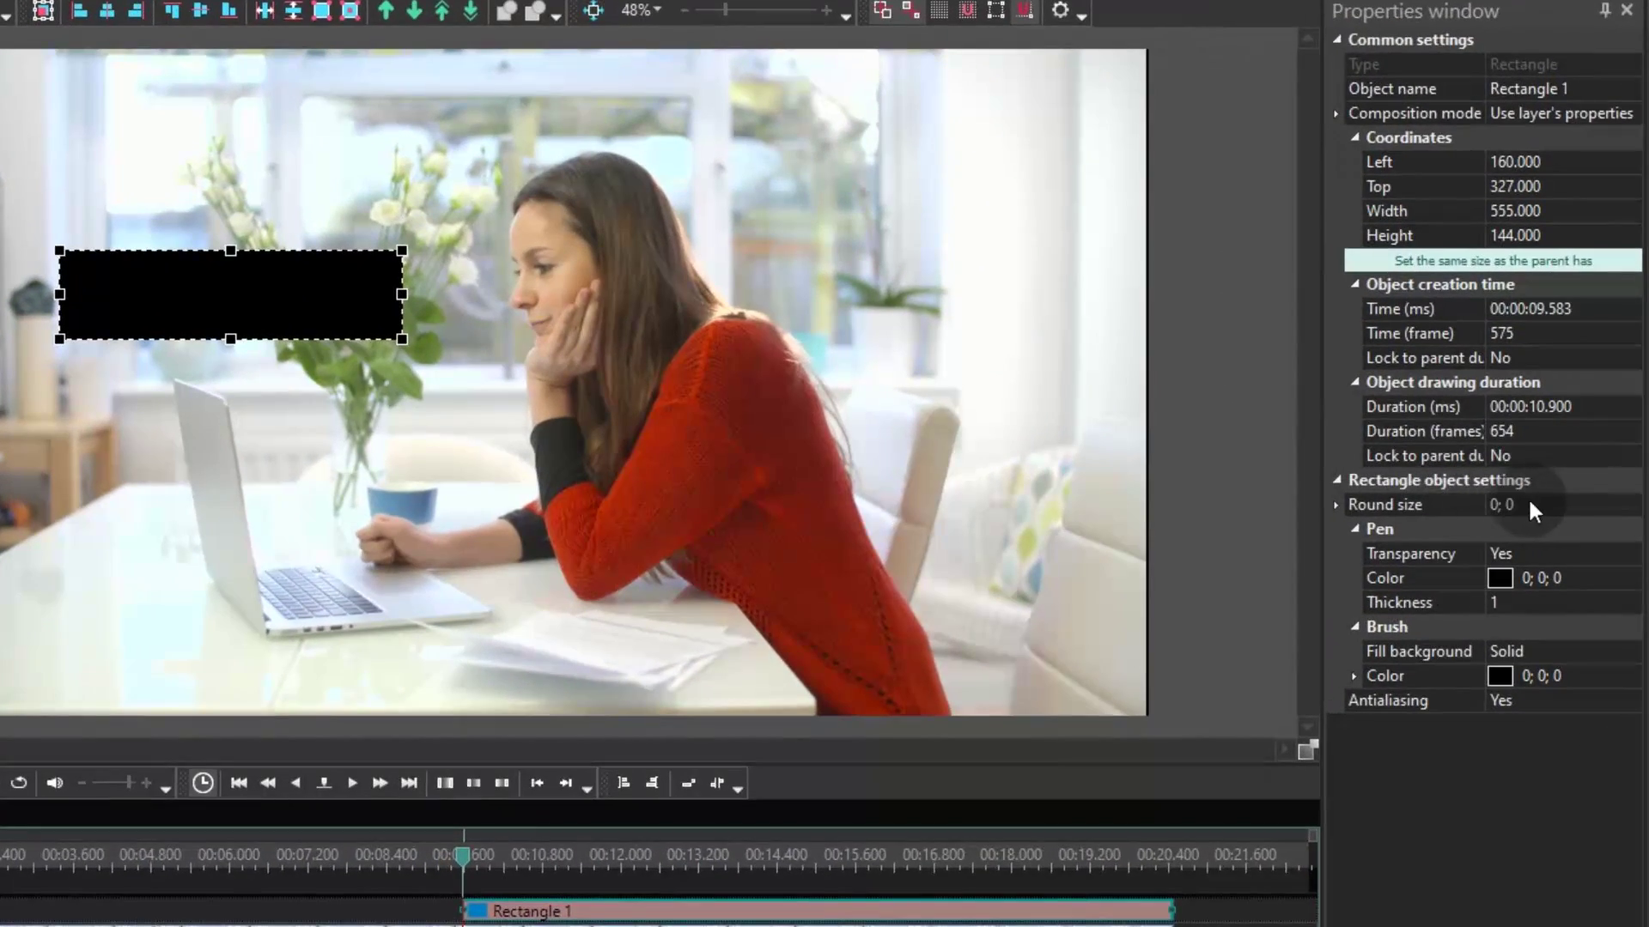
click(1546, 502)
key(Return)
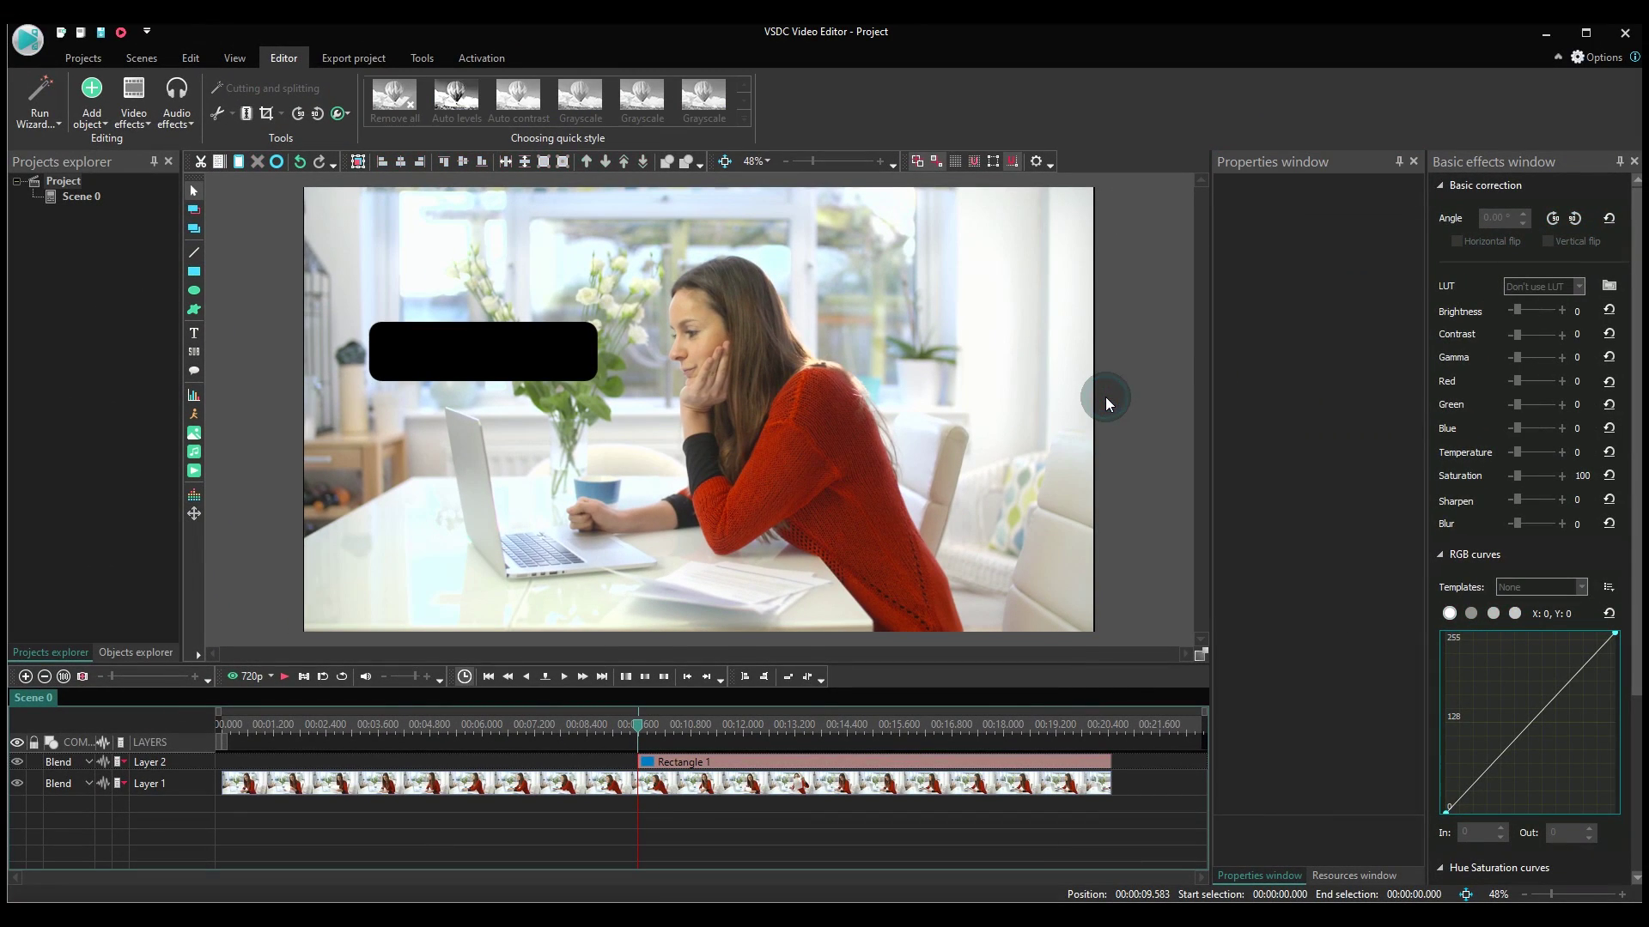
- Draw a small black square rotated about 45° into a diamond, placed over the big rectangle's right end
click(200, 276)
key(Return)
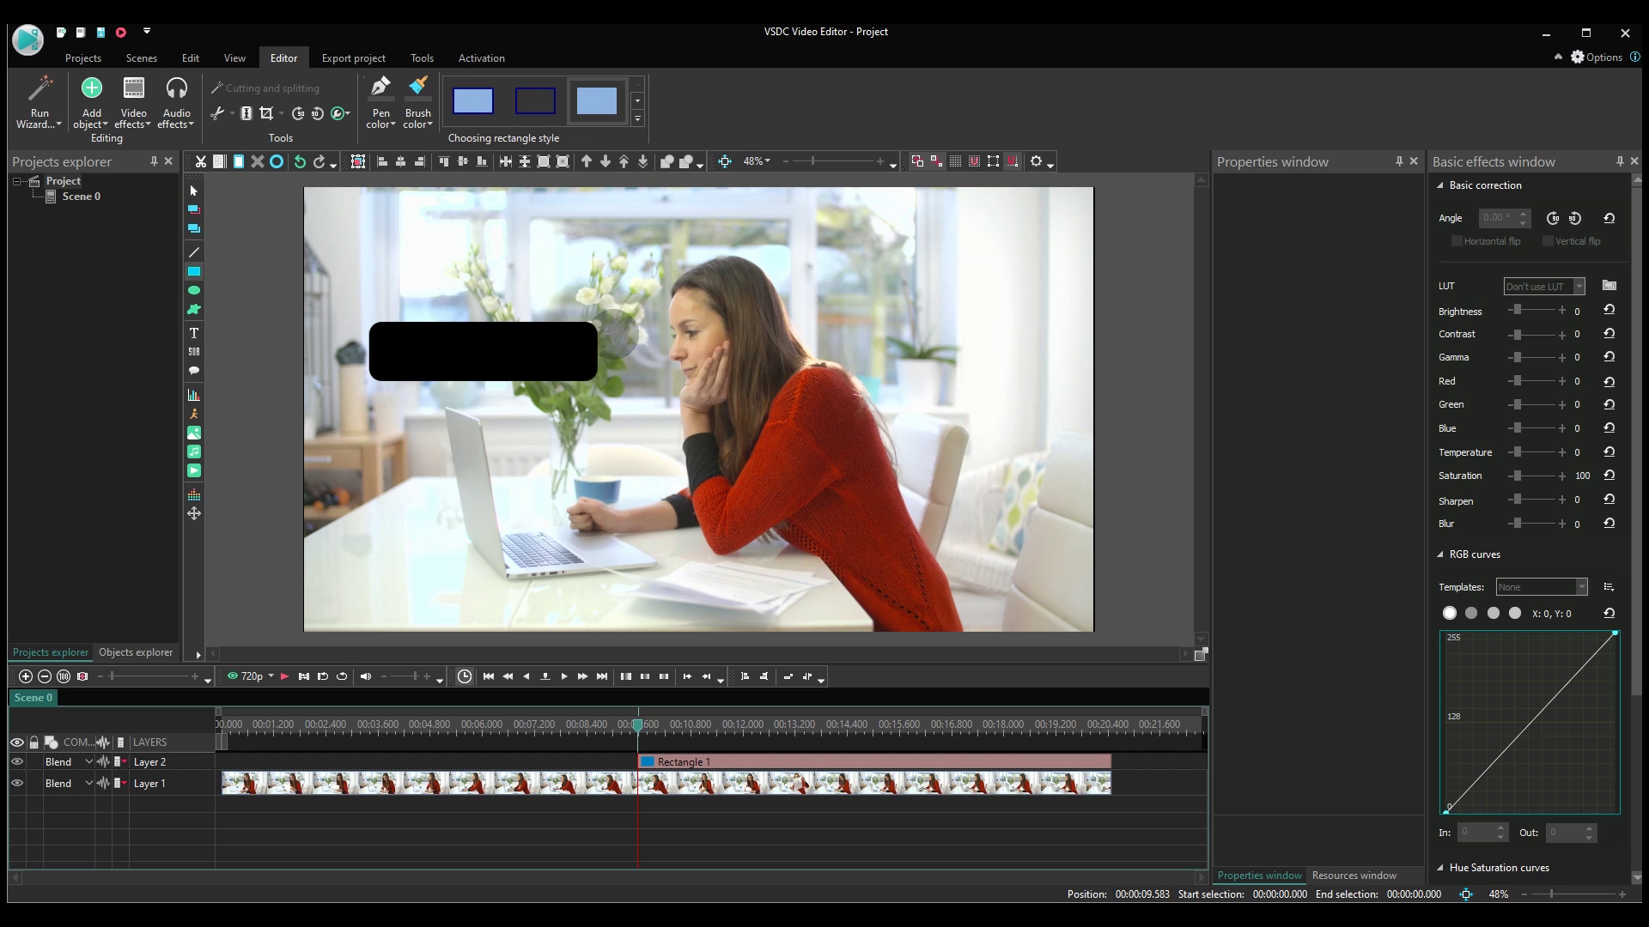
click(603, 331)
click(910, 427)
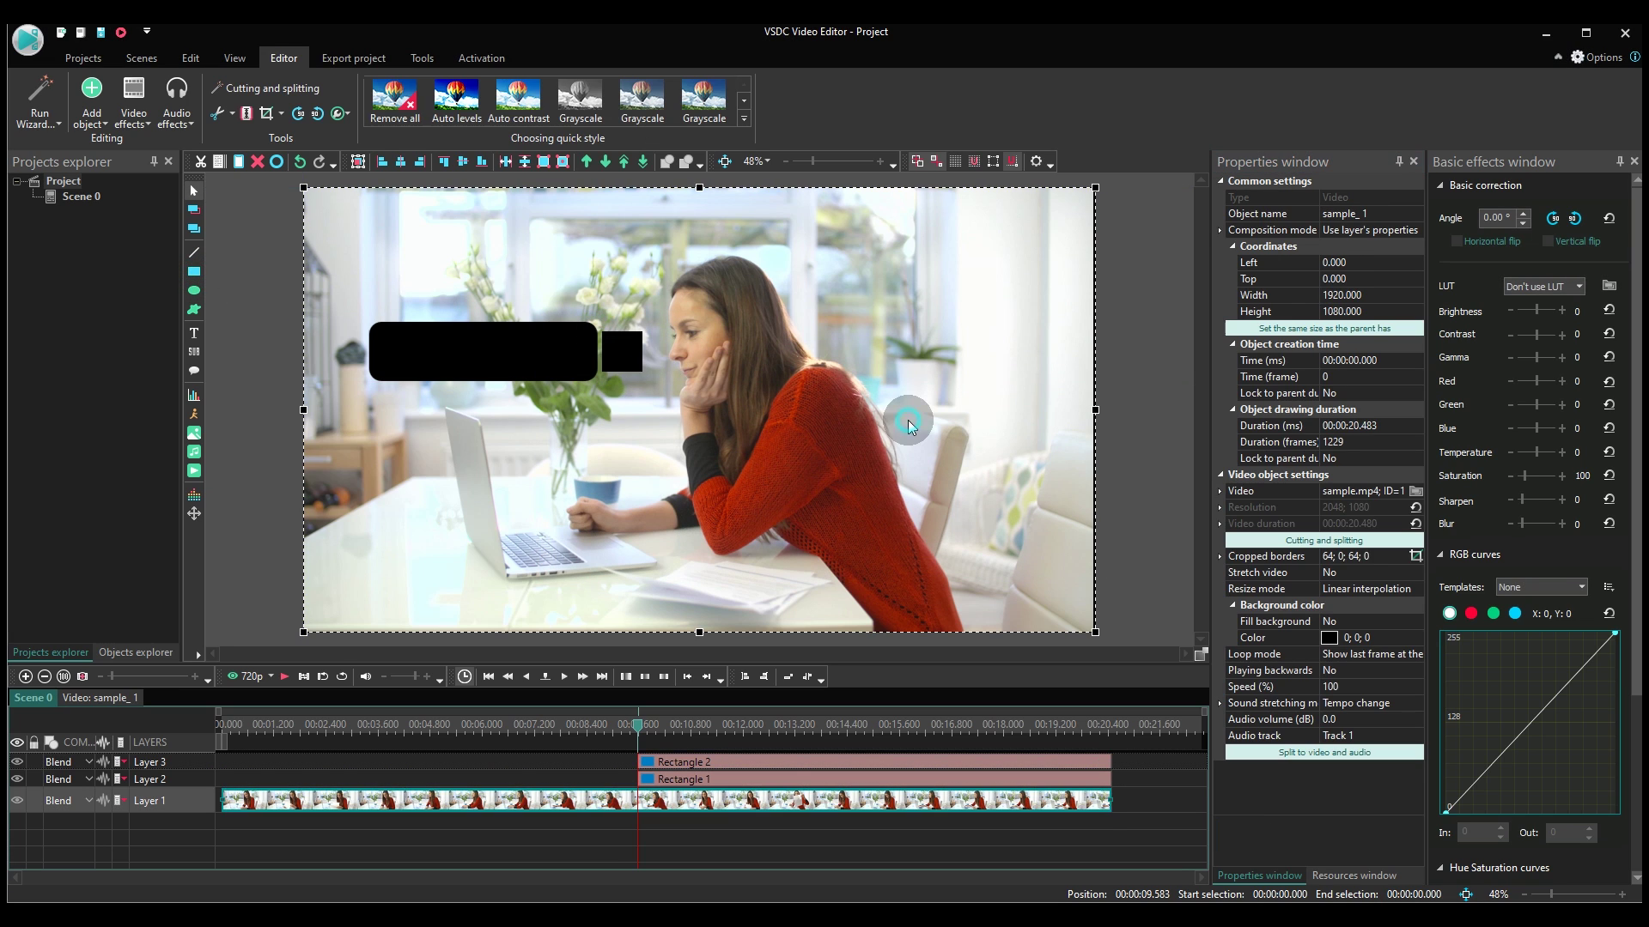
click(628, 356)
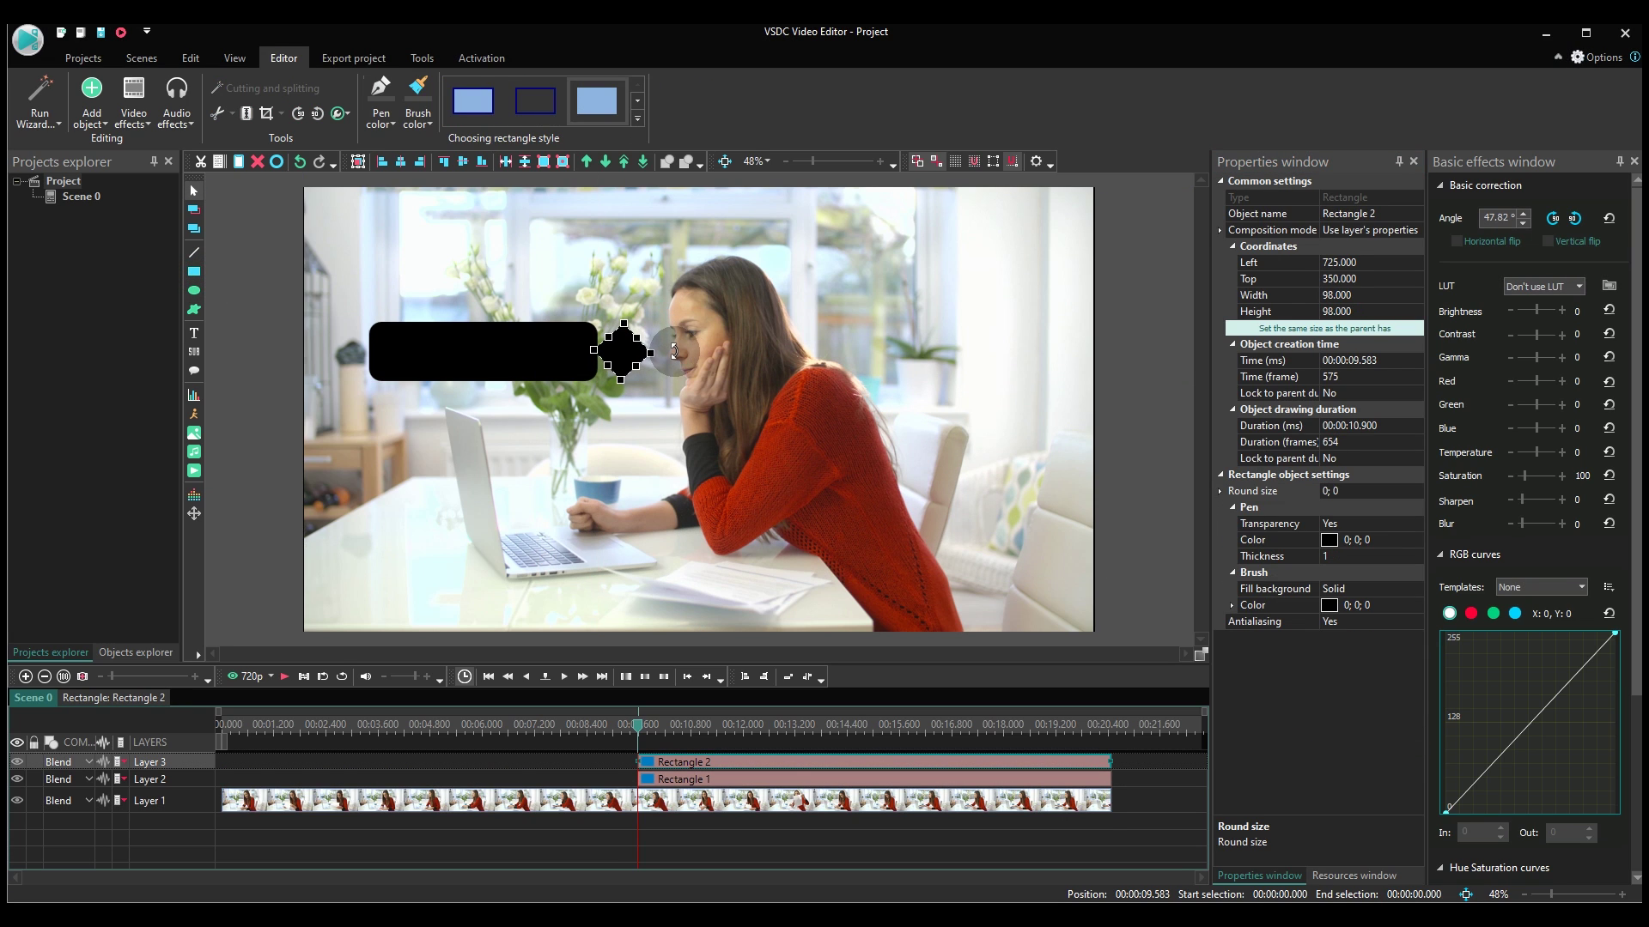
drag(814, 162, 832, 170)
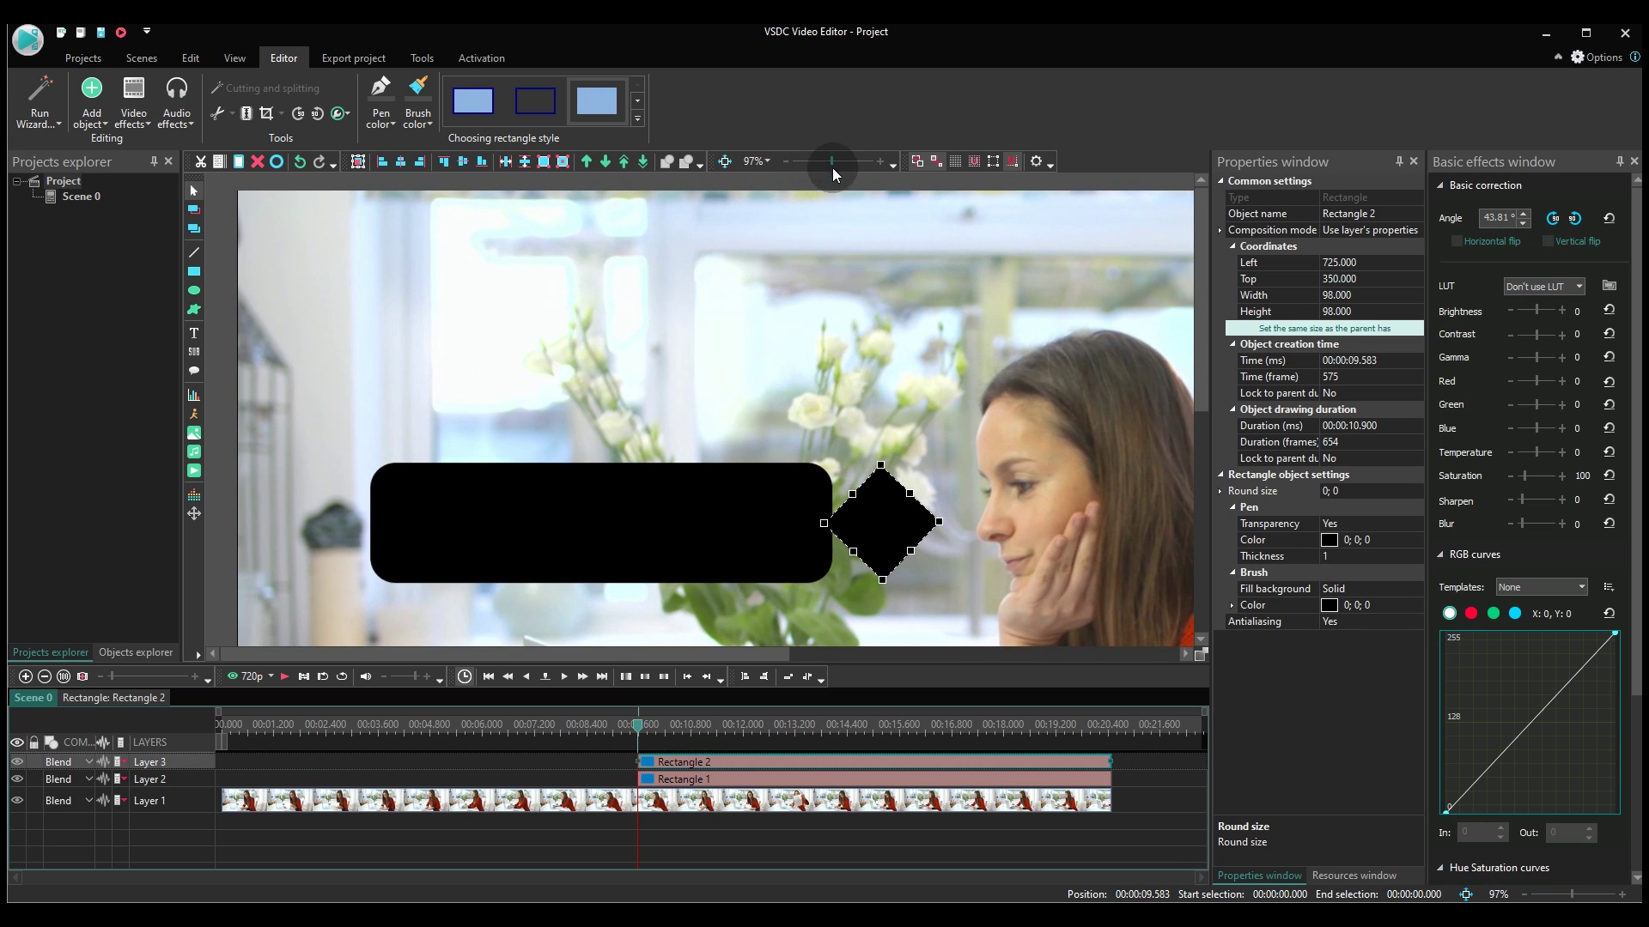
drag(901, 525, 824, 528)
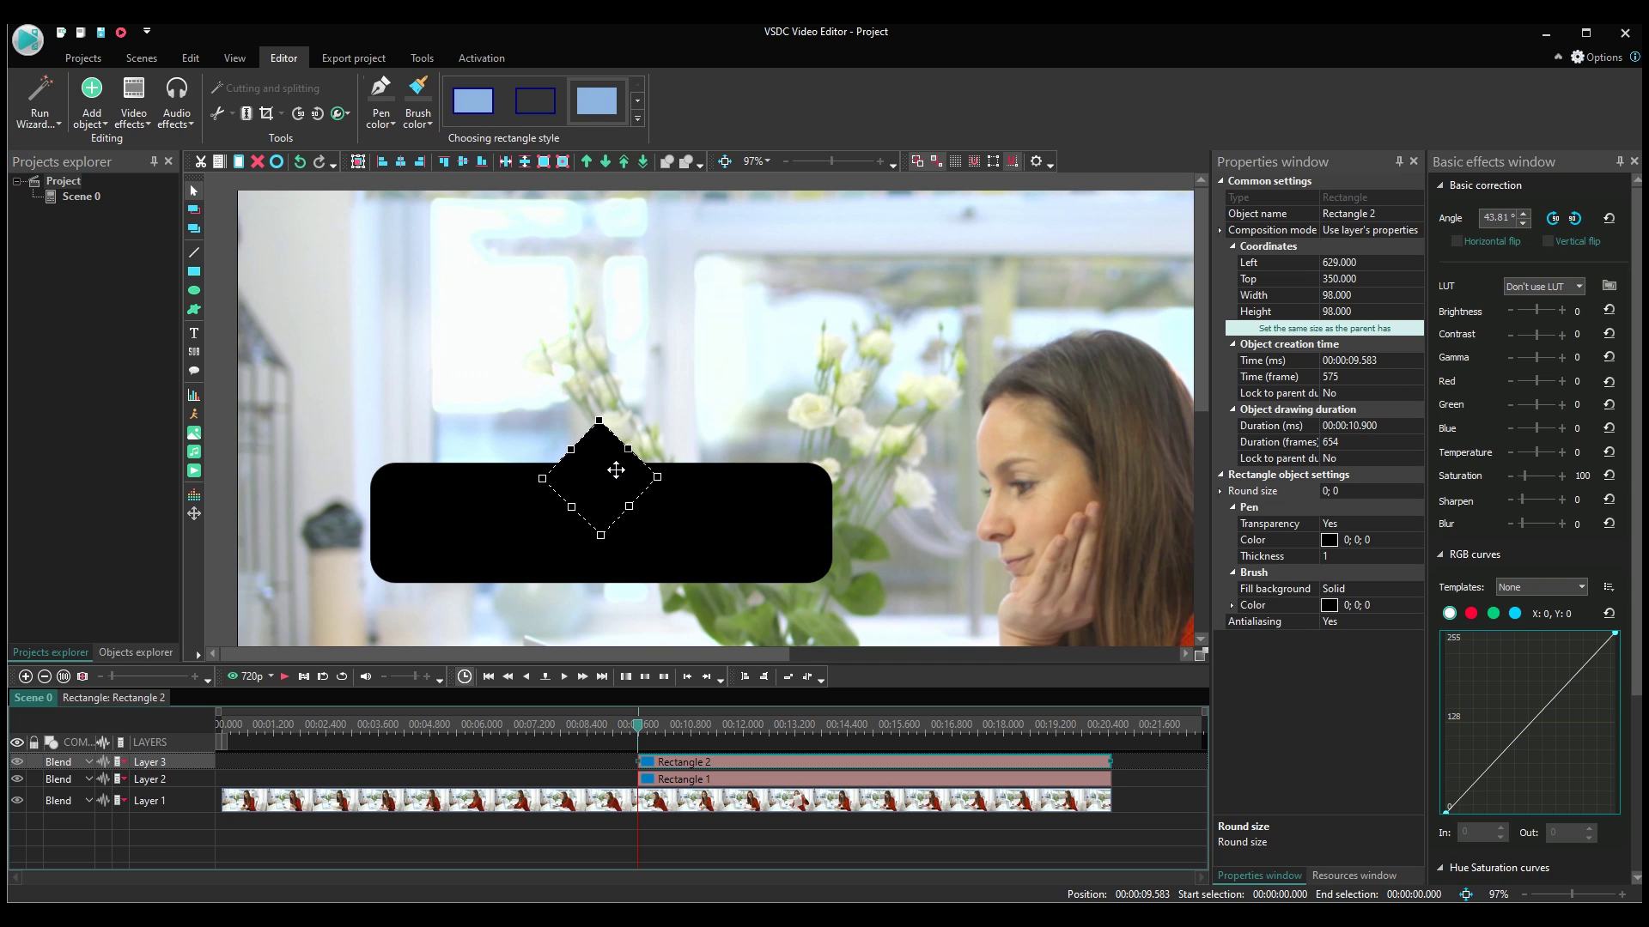
click(880, 352)
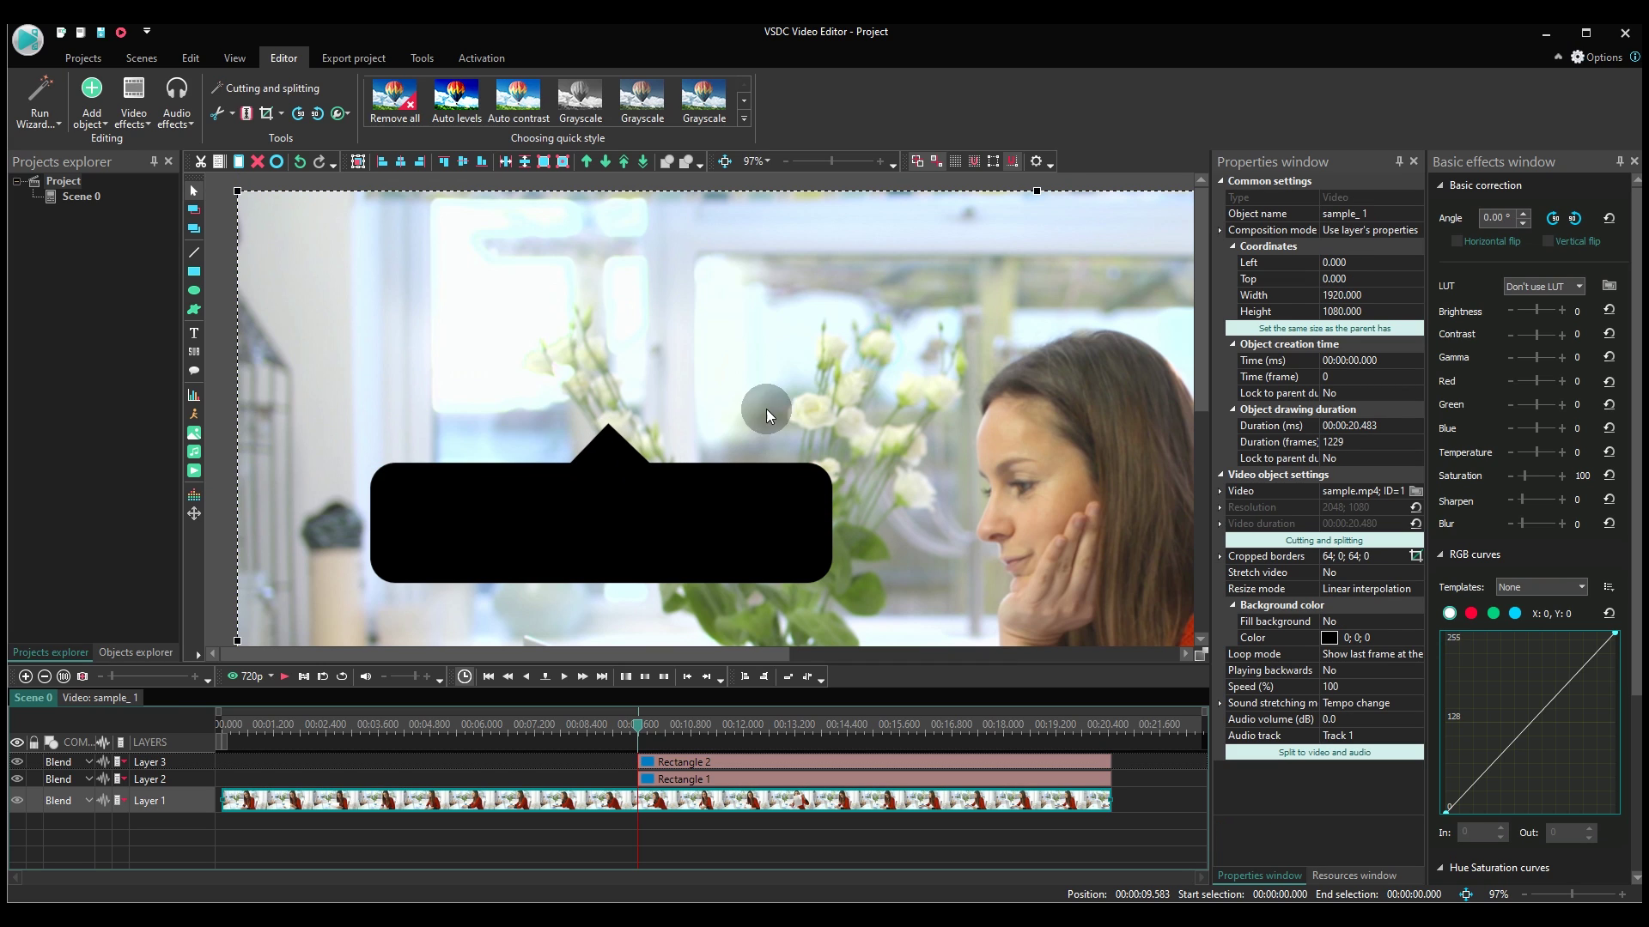
drag(644, 446, 702, 497)
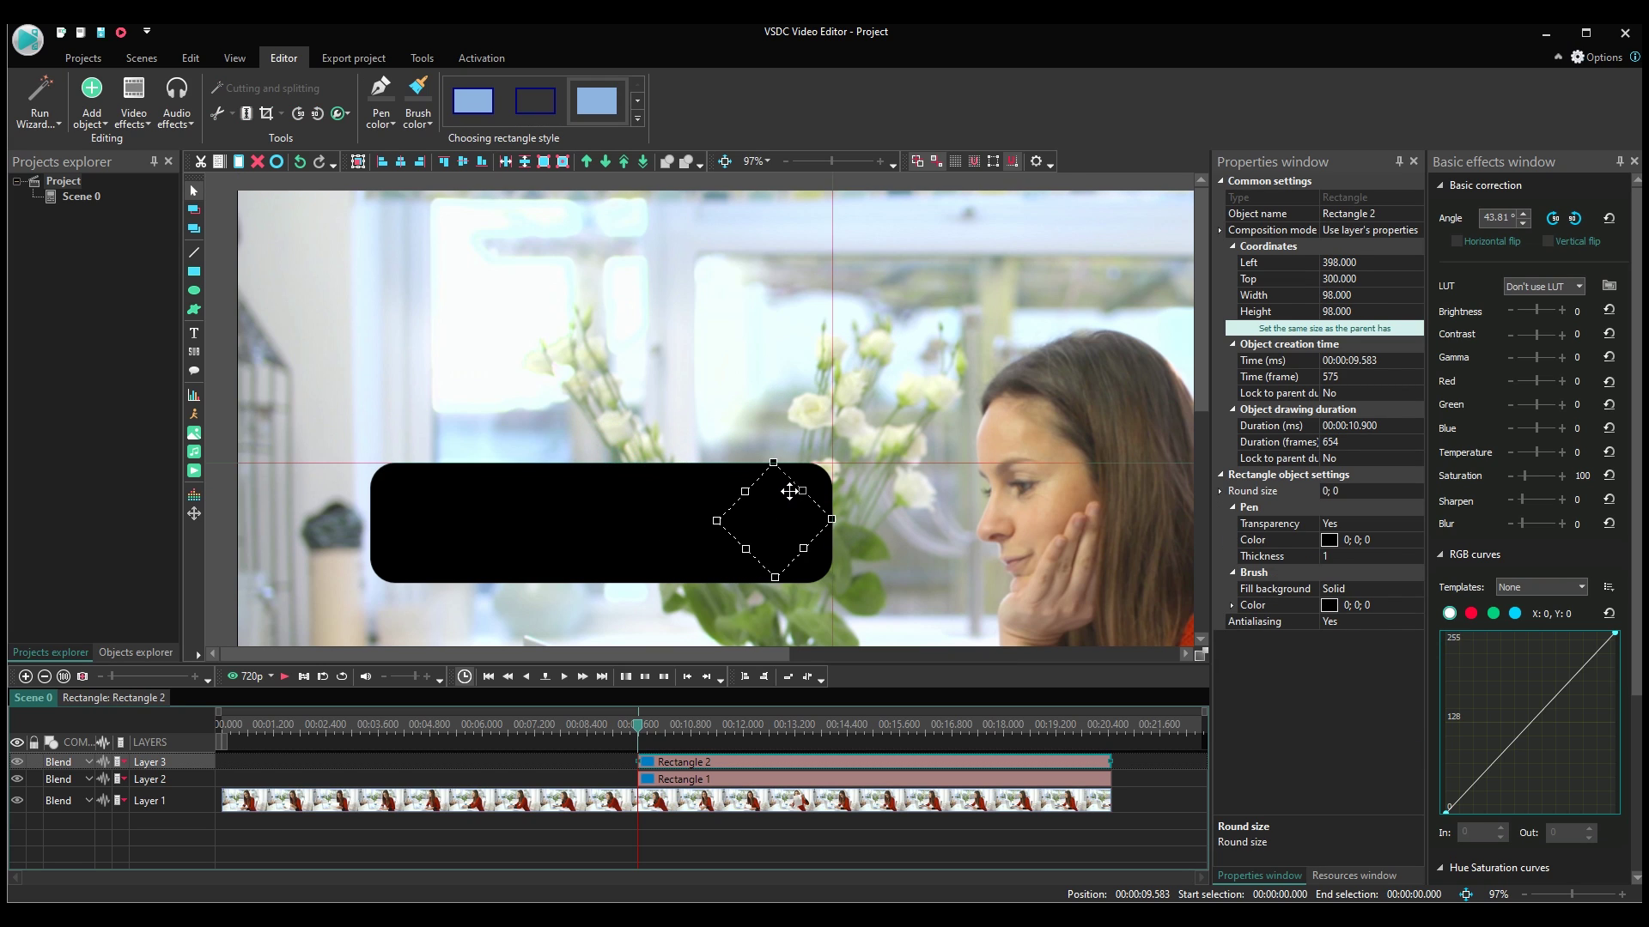
- Combine the diamond and the rounded rectangle into Sprite 1
click(831, 518)
click(831, 519)
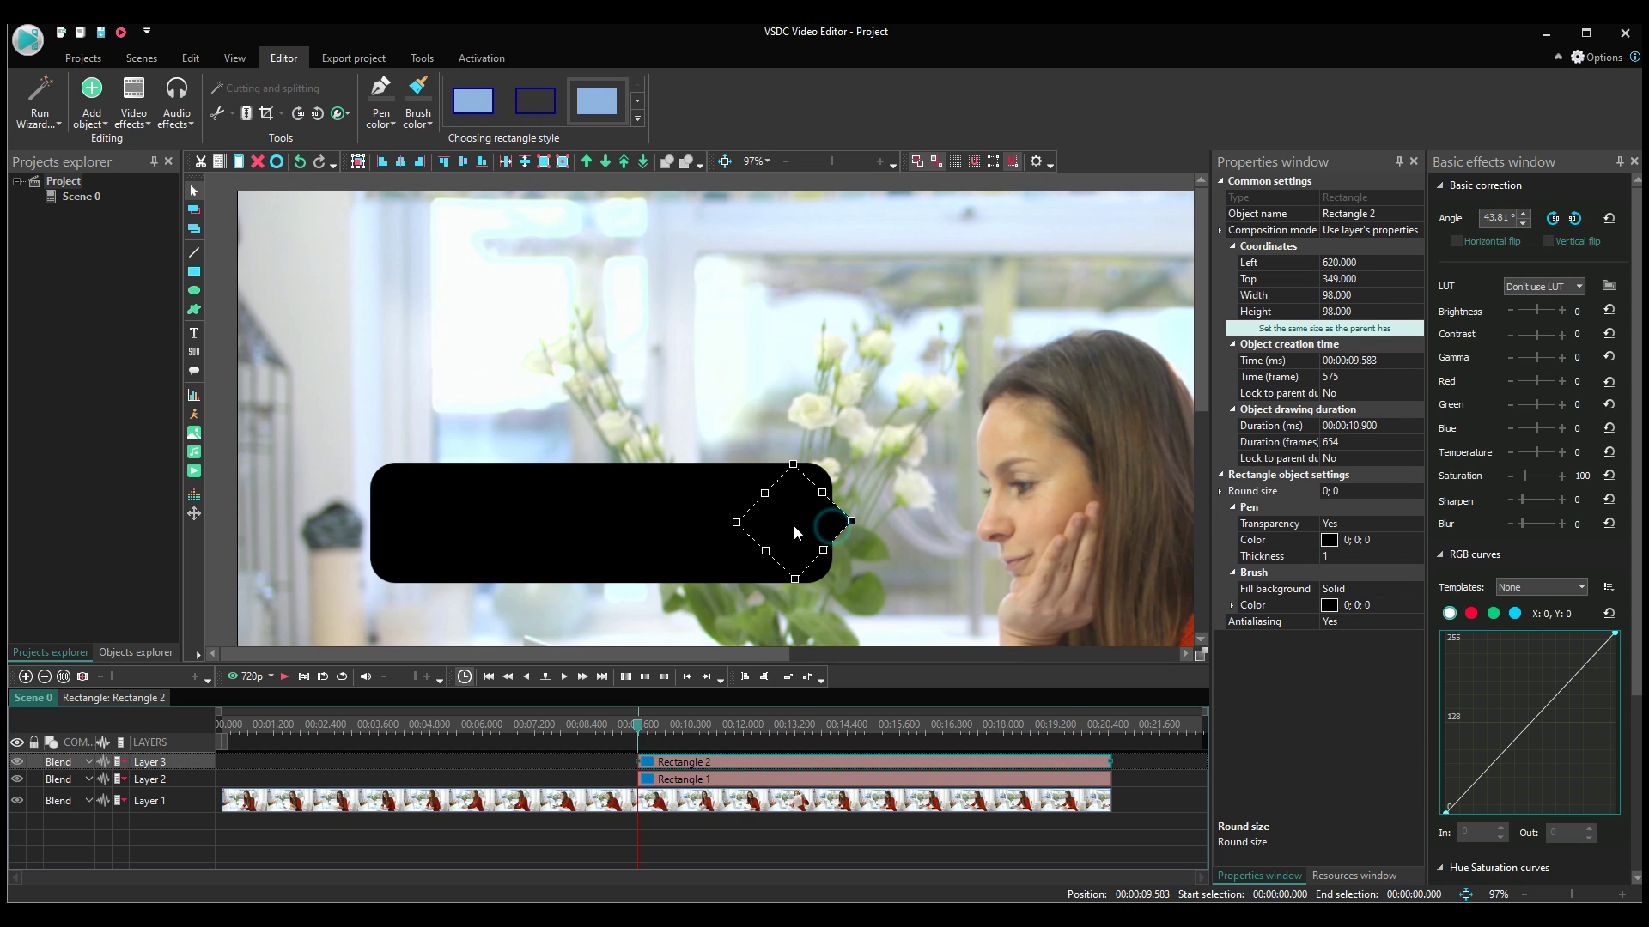
ctrl+click(692, 526)
right_click(690, 500)
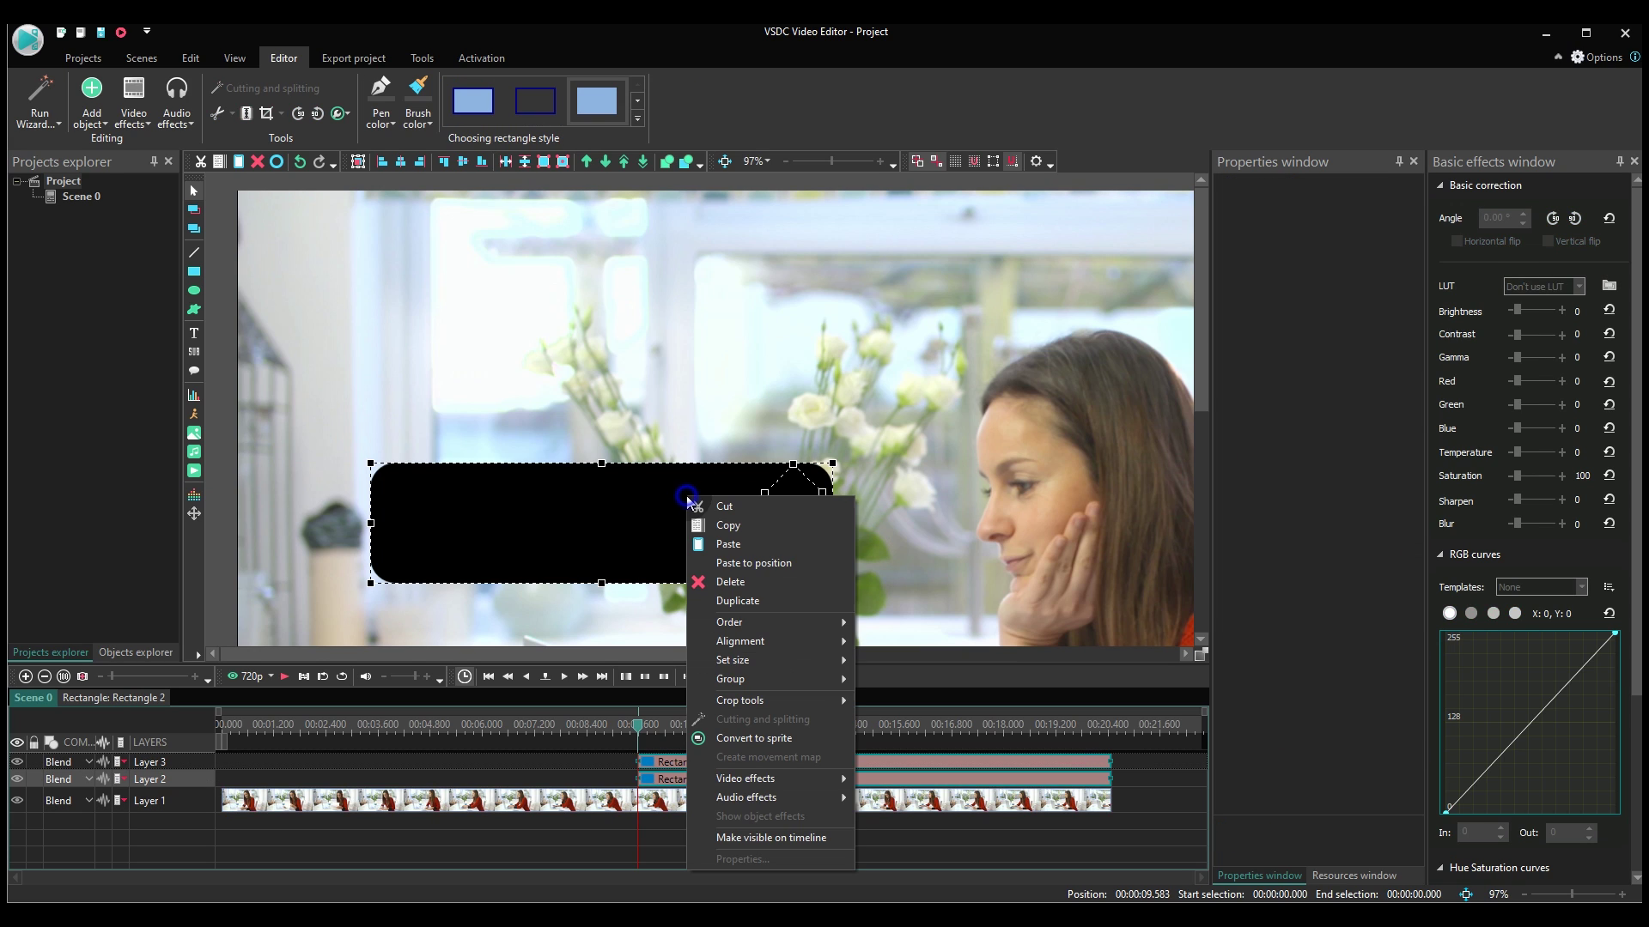
click(754, 738)
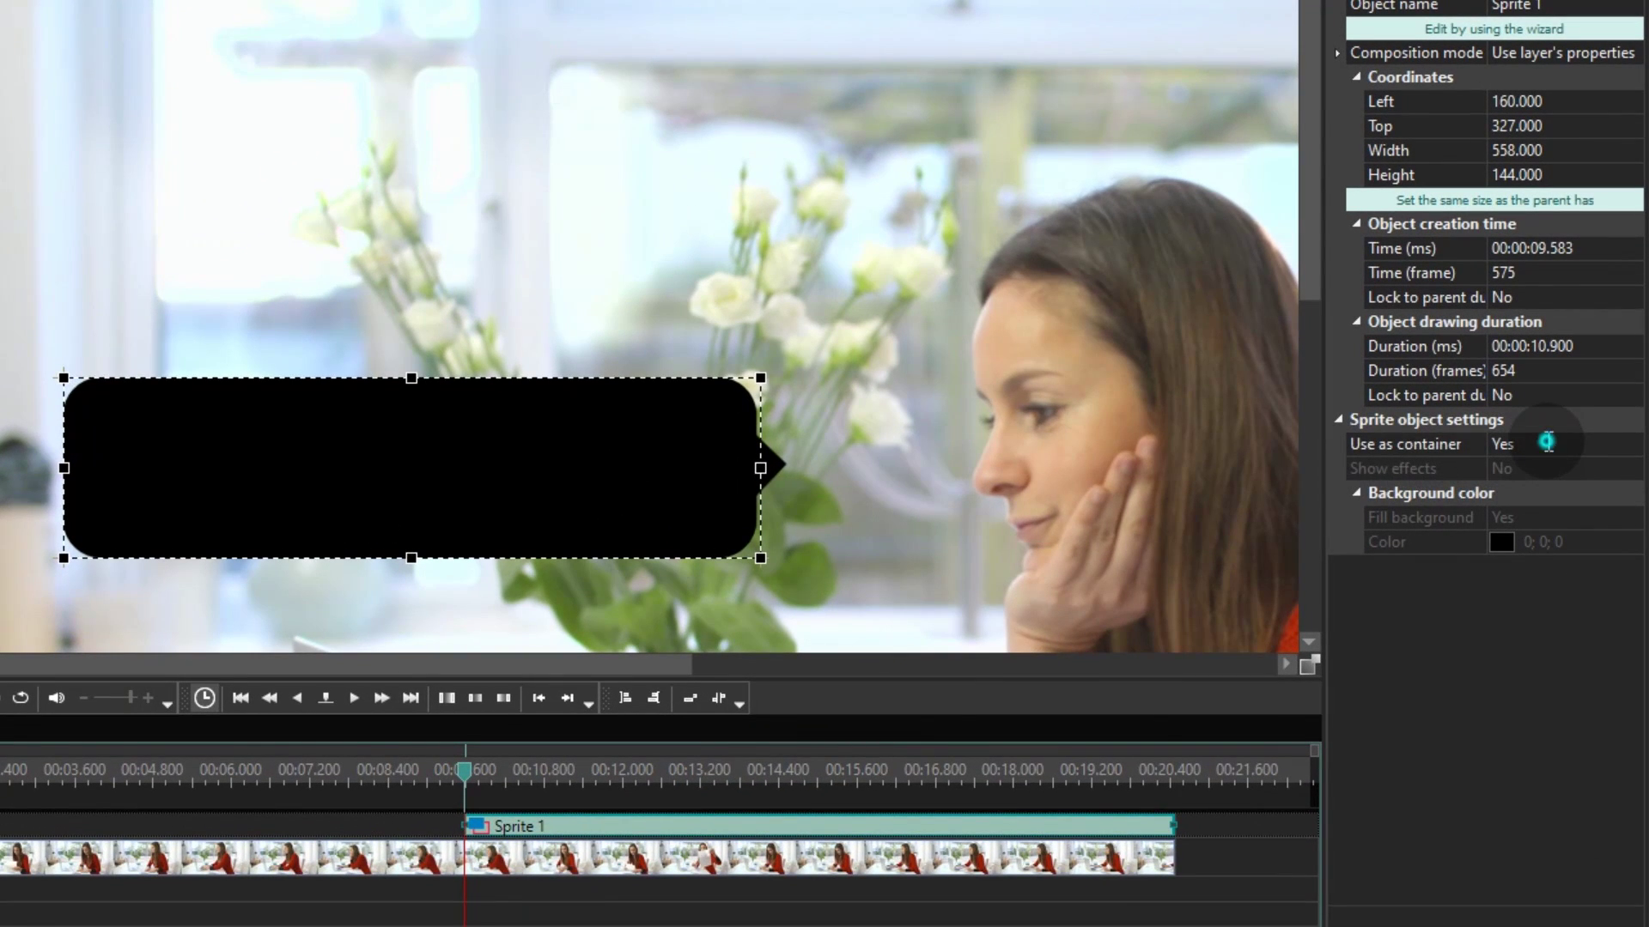
- Set Sprite 1 to Use as container No, Show effects Yes, Fill background No
click(1545, 441)
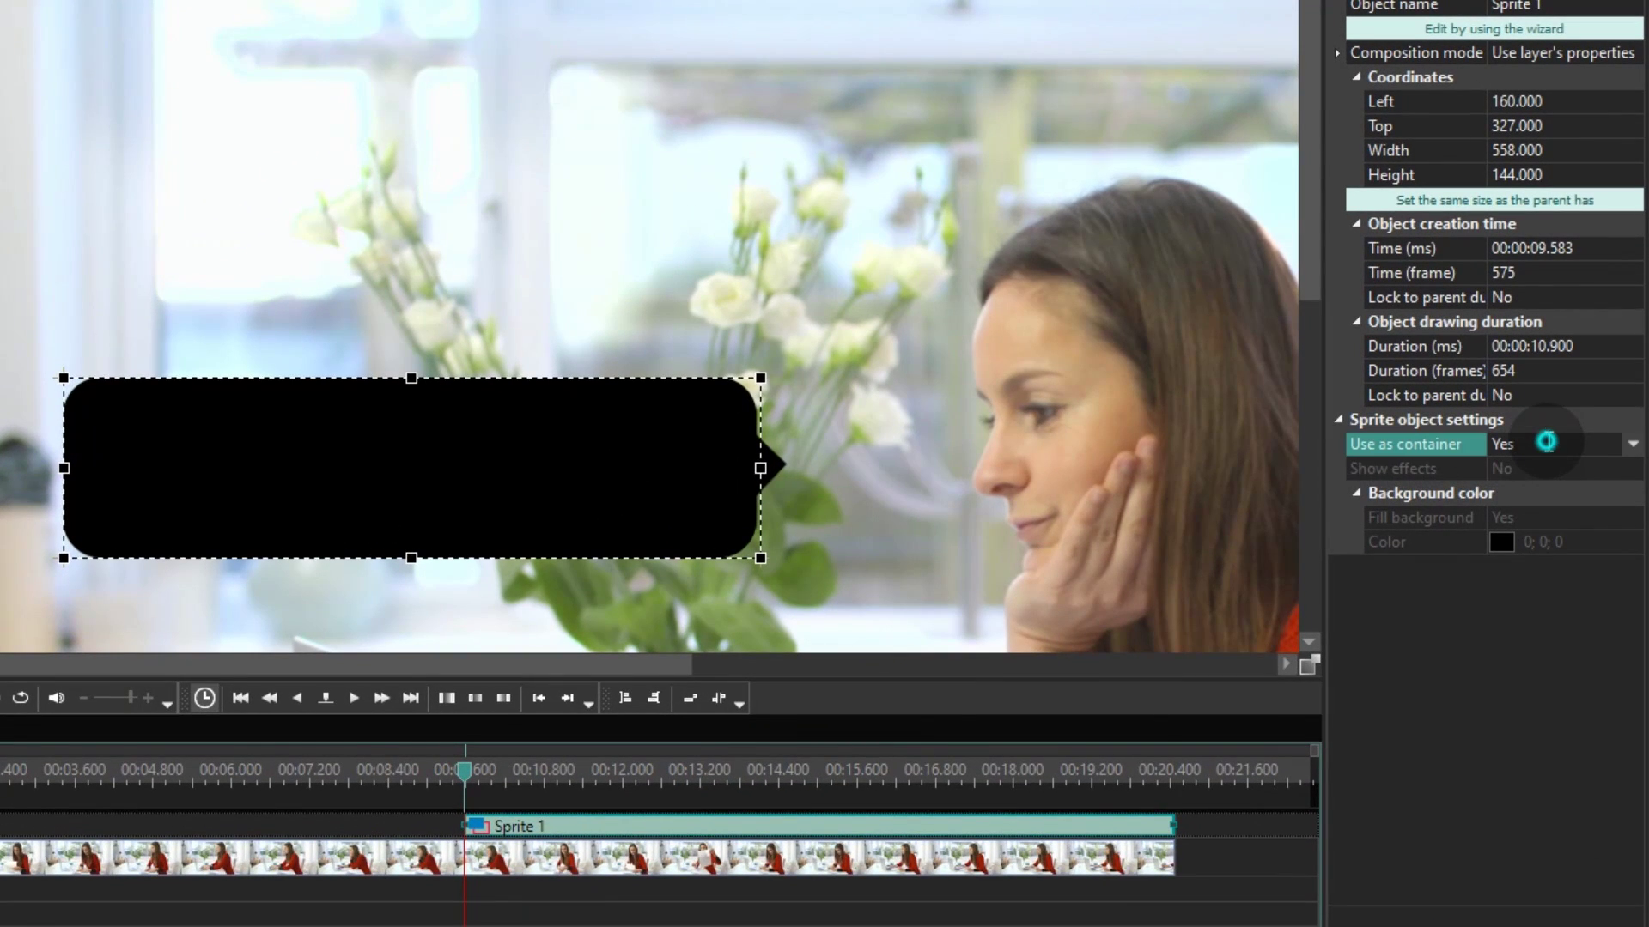
click(1597, 492)
click(1606, 467)
click(1632, 470)
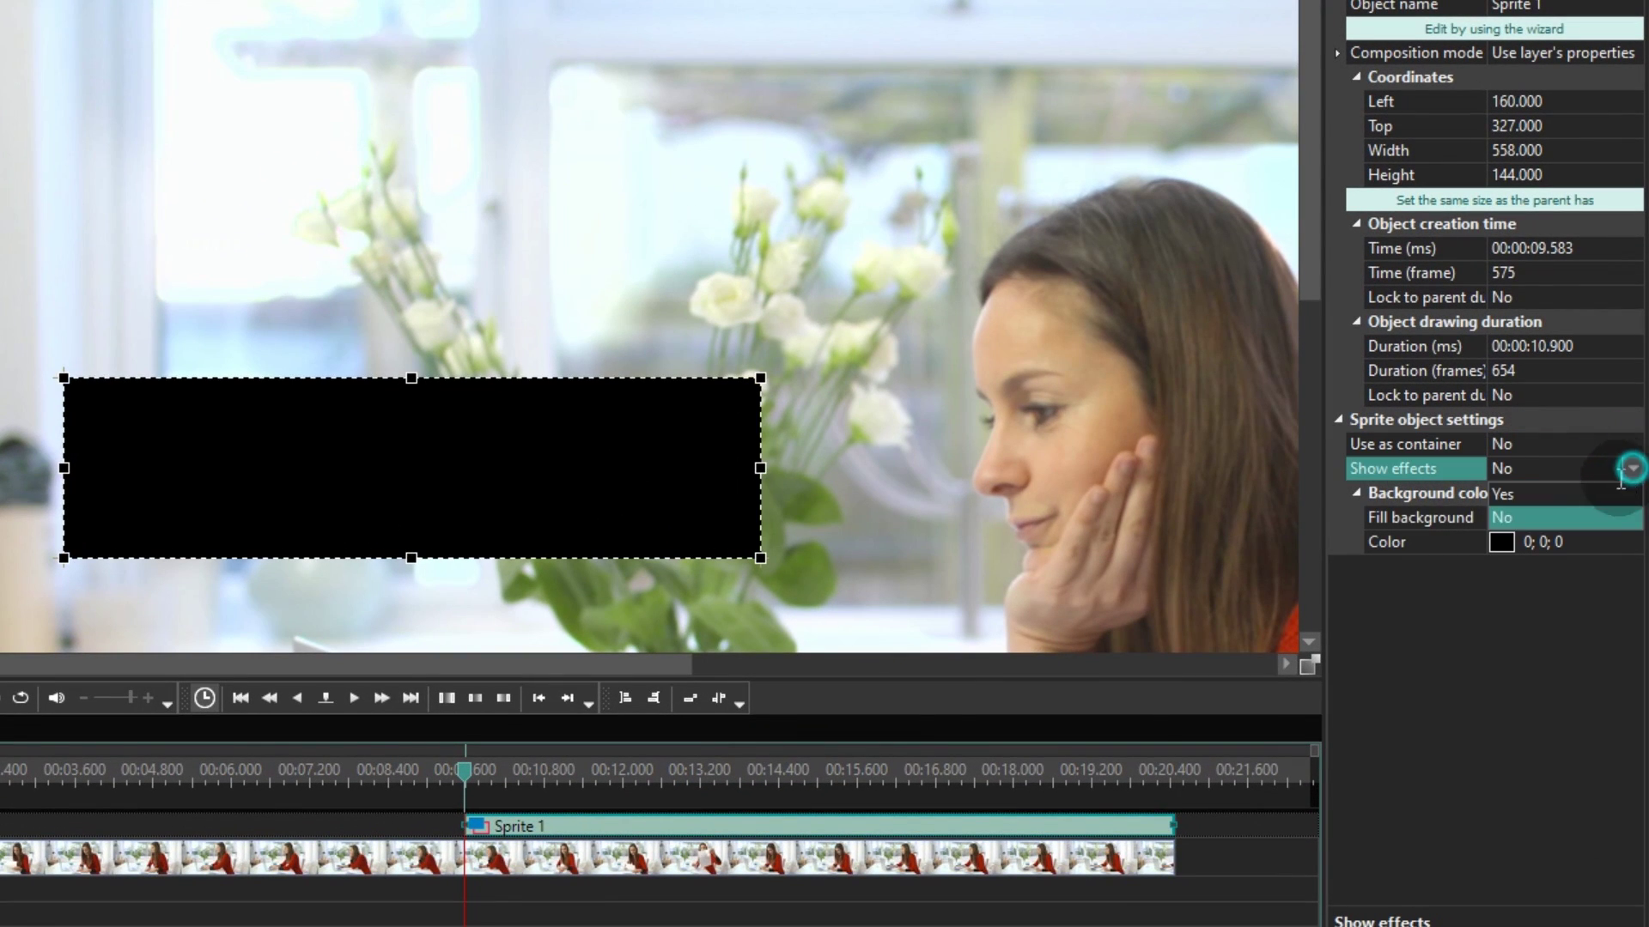
click(1599, 493)
click(1589, 517)
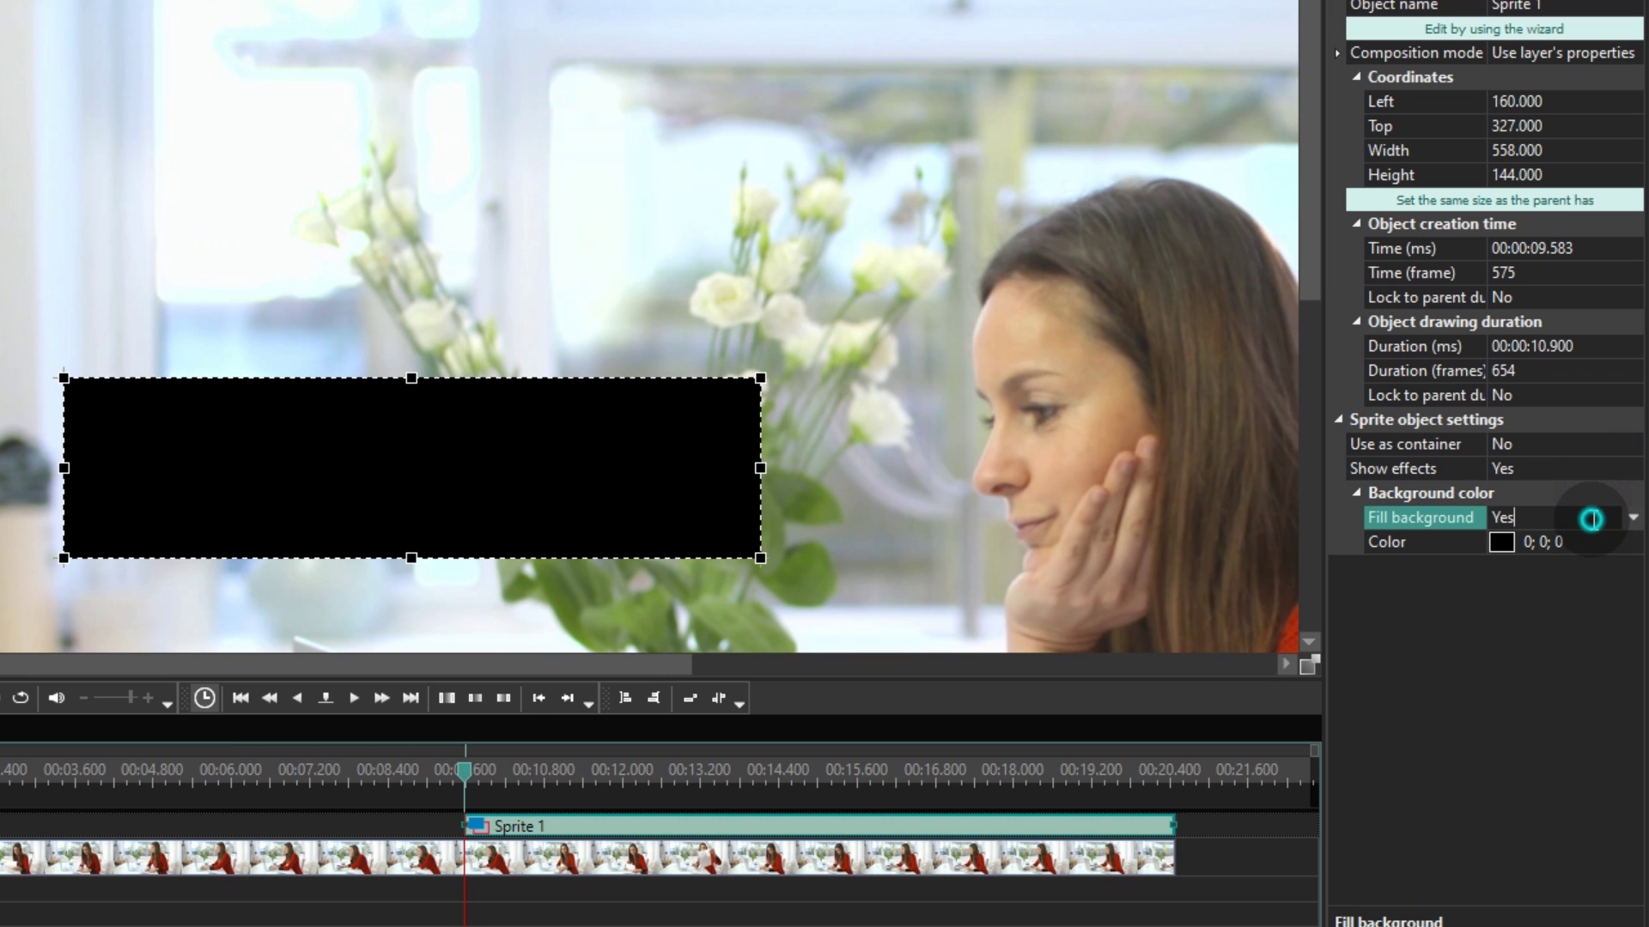
click(1630, 519)
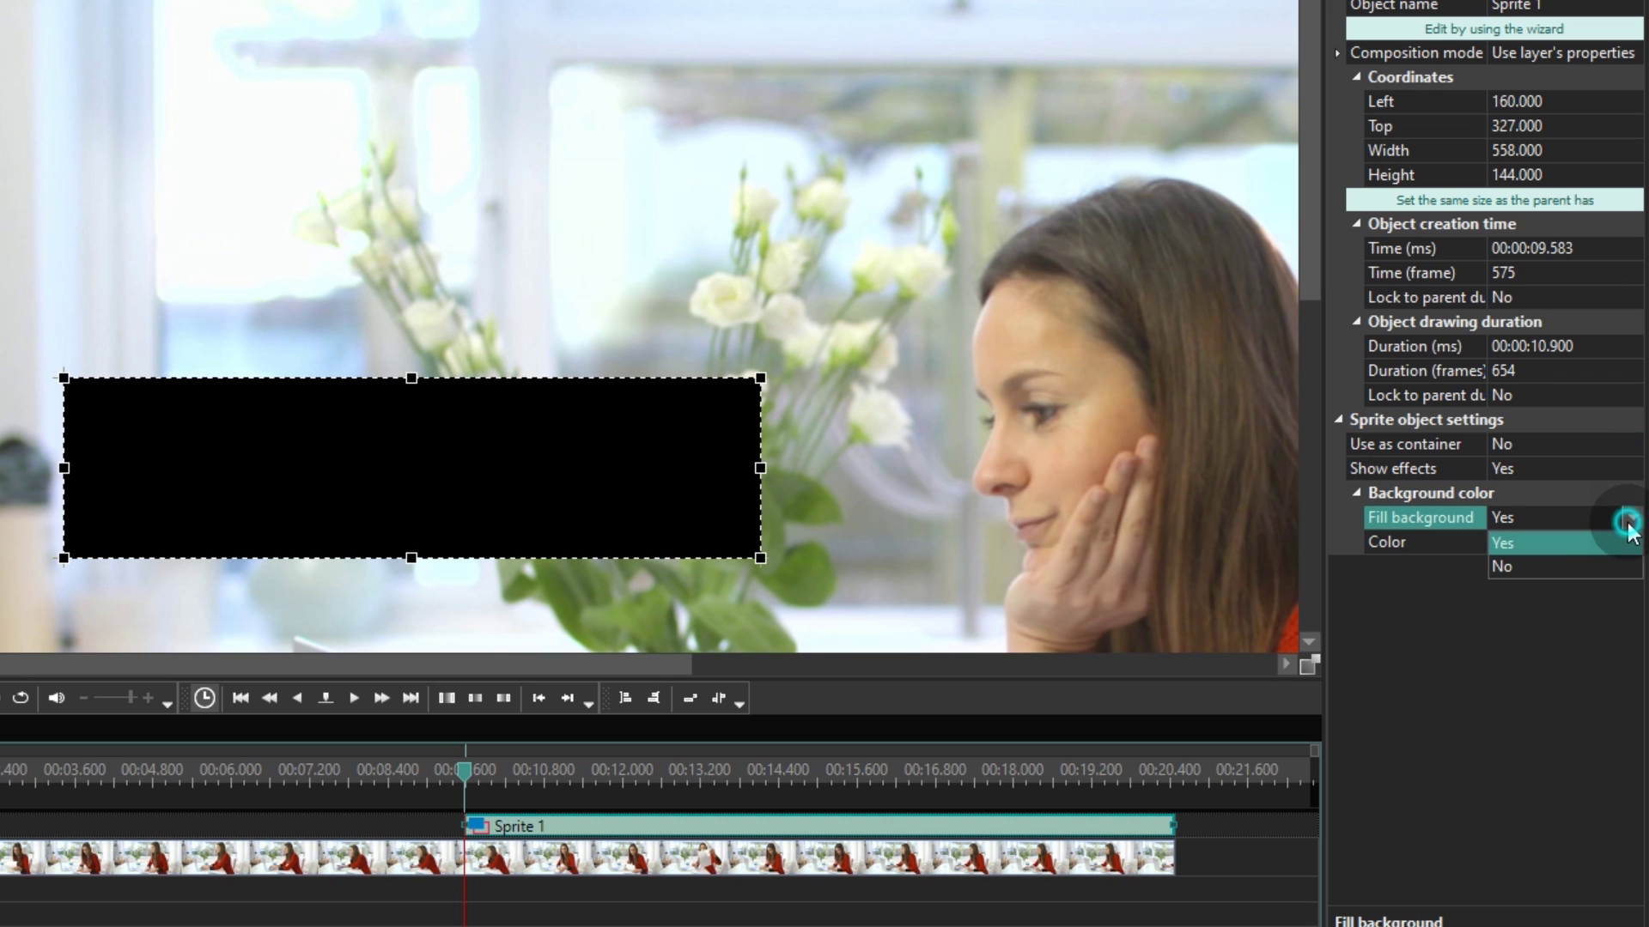
click(1579, 567)
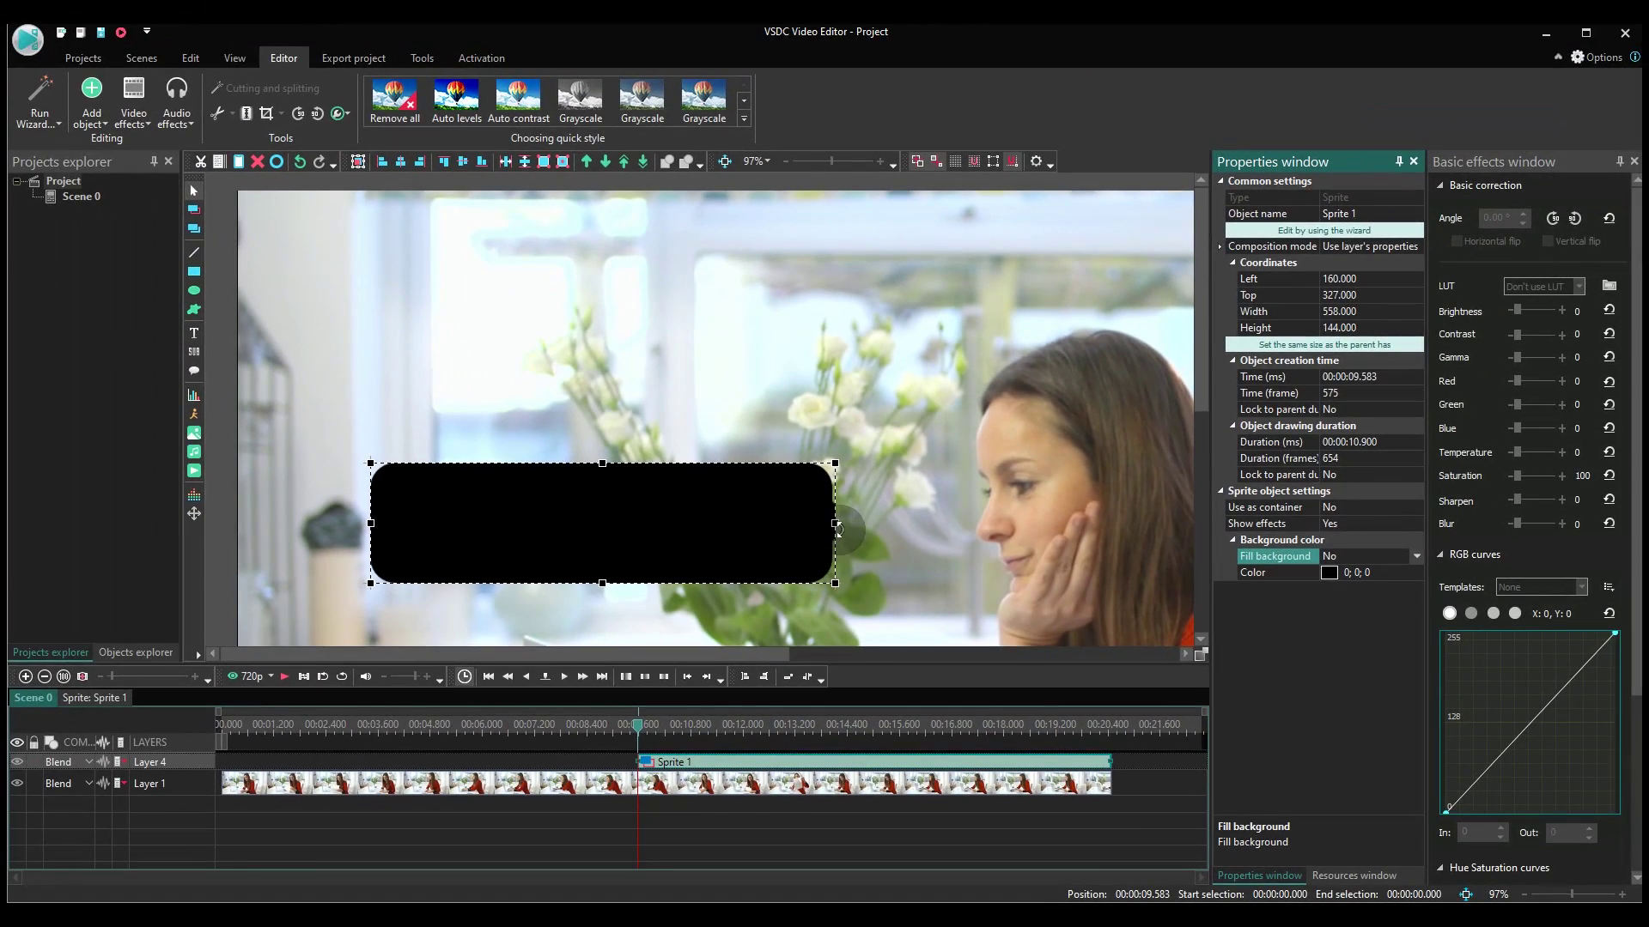
- Resize Sprite 1 to a width of 581
drag(837, 526, 1071, 527)
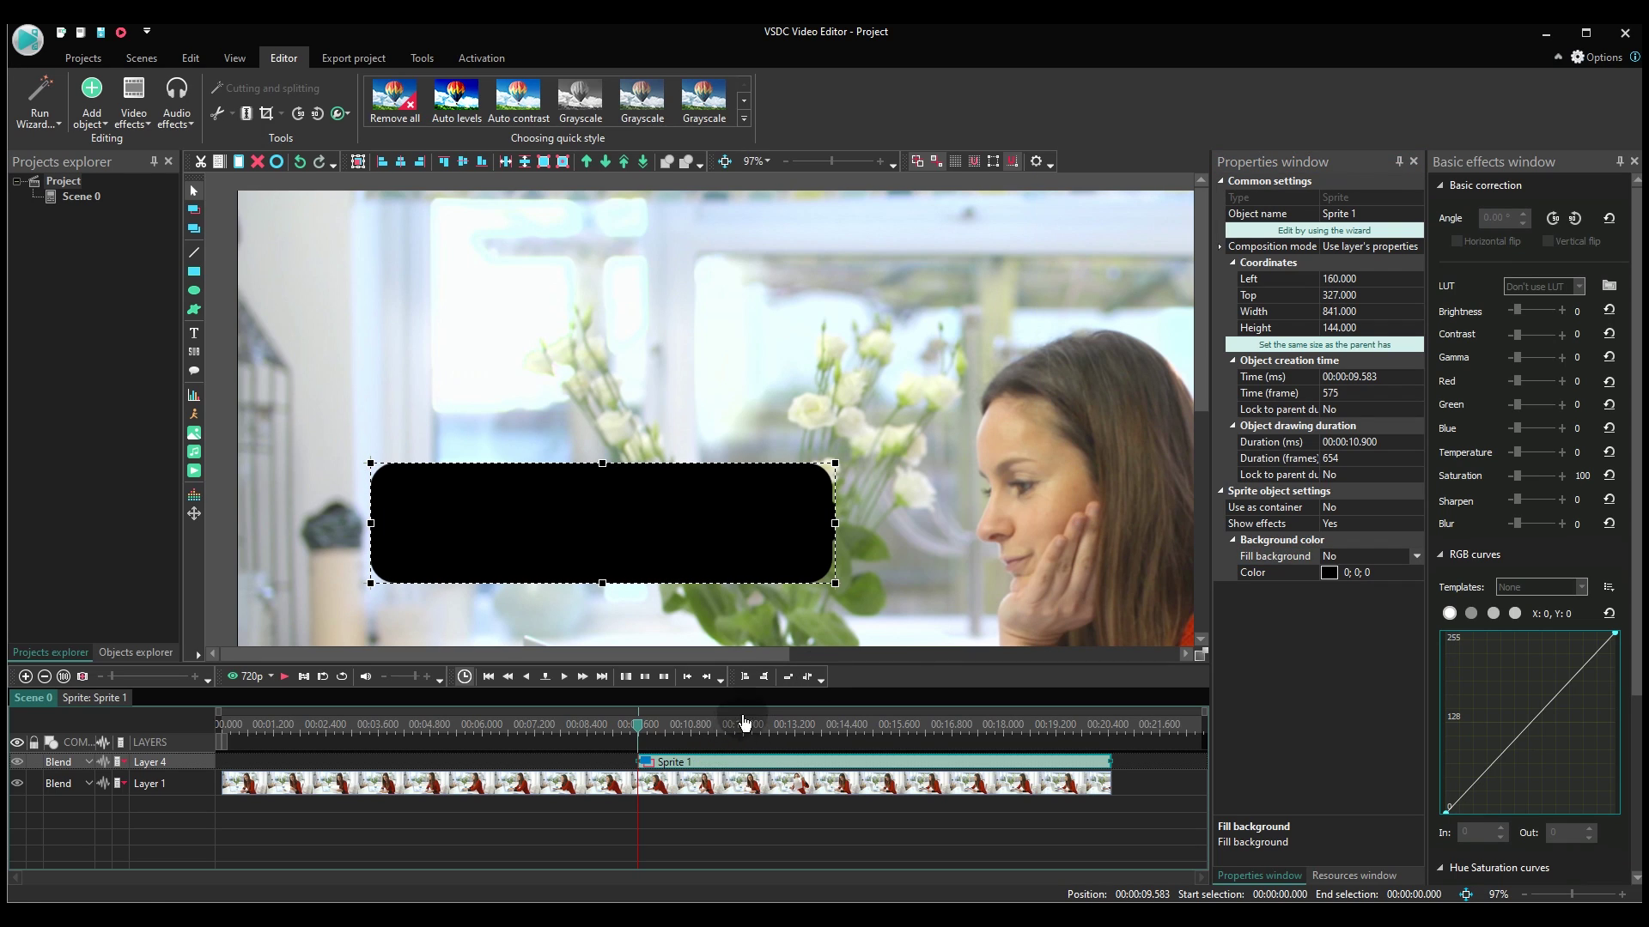
double_click(700, 764)
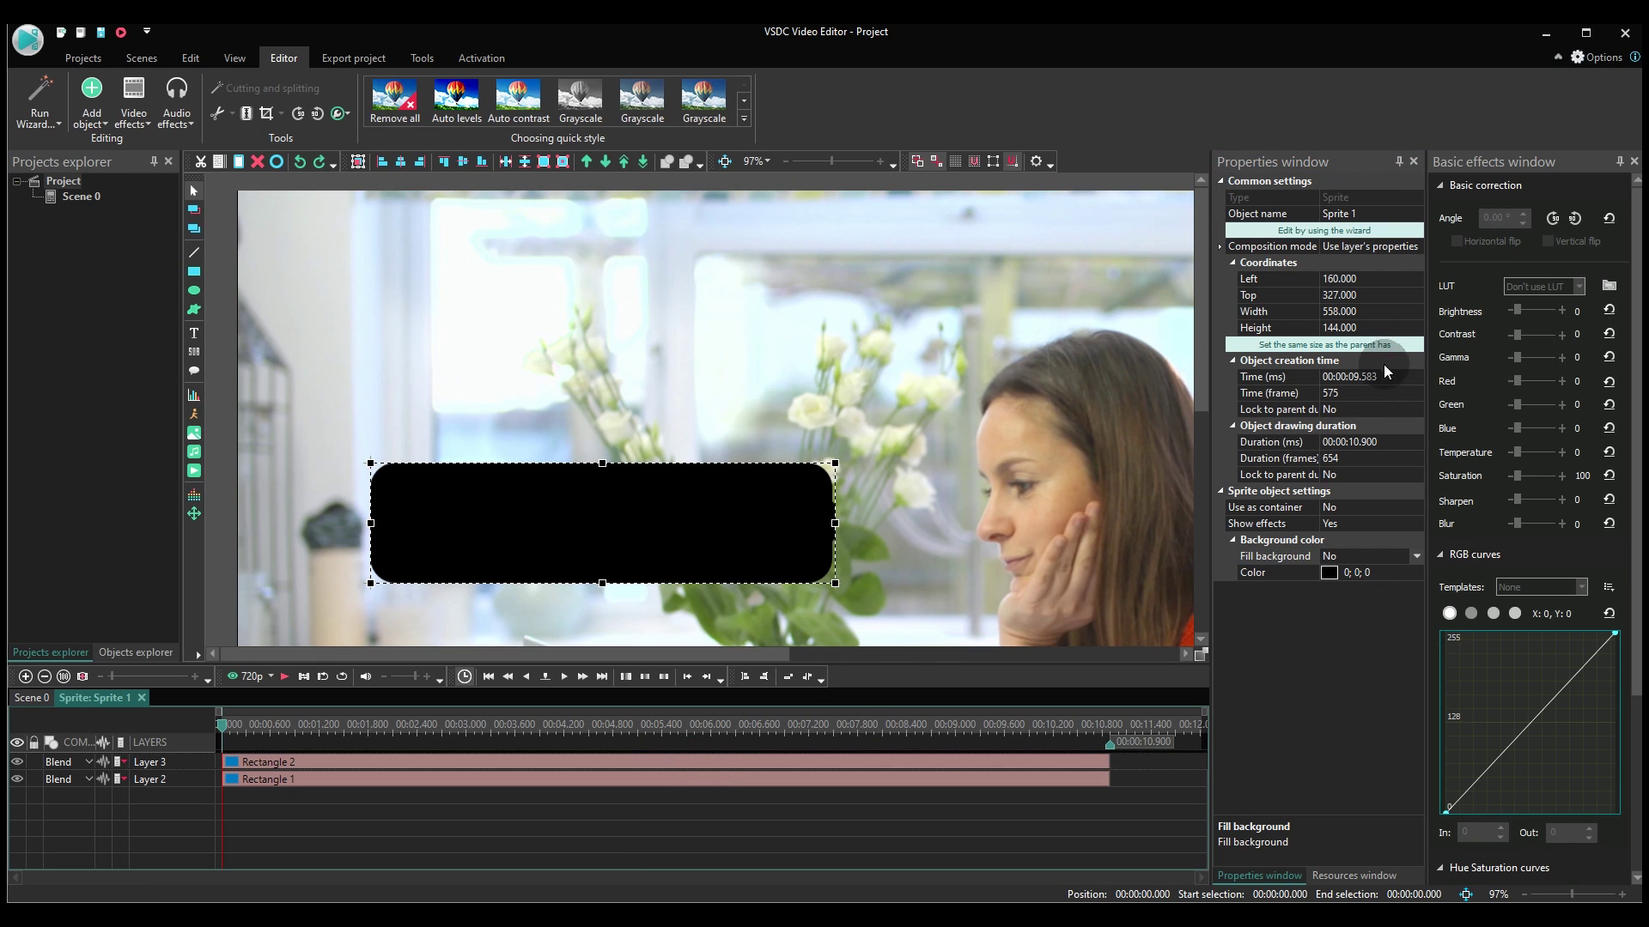
click(1378, 277)
click(1385, 312)
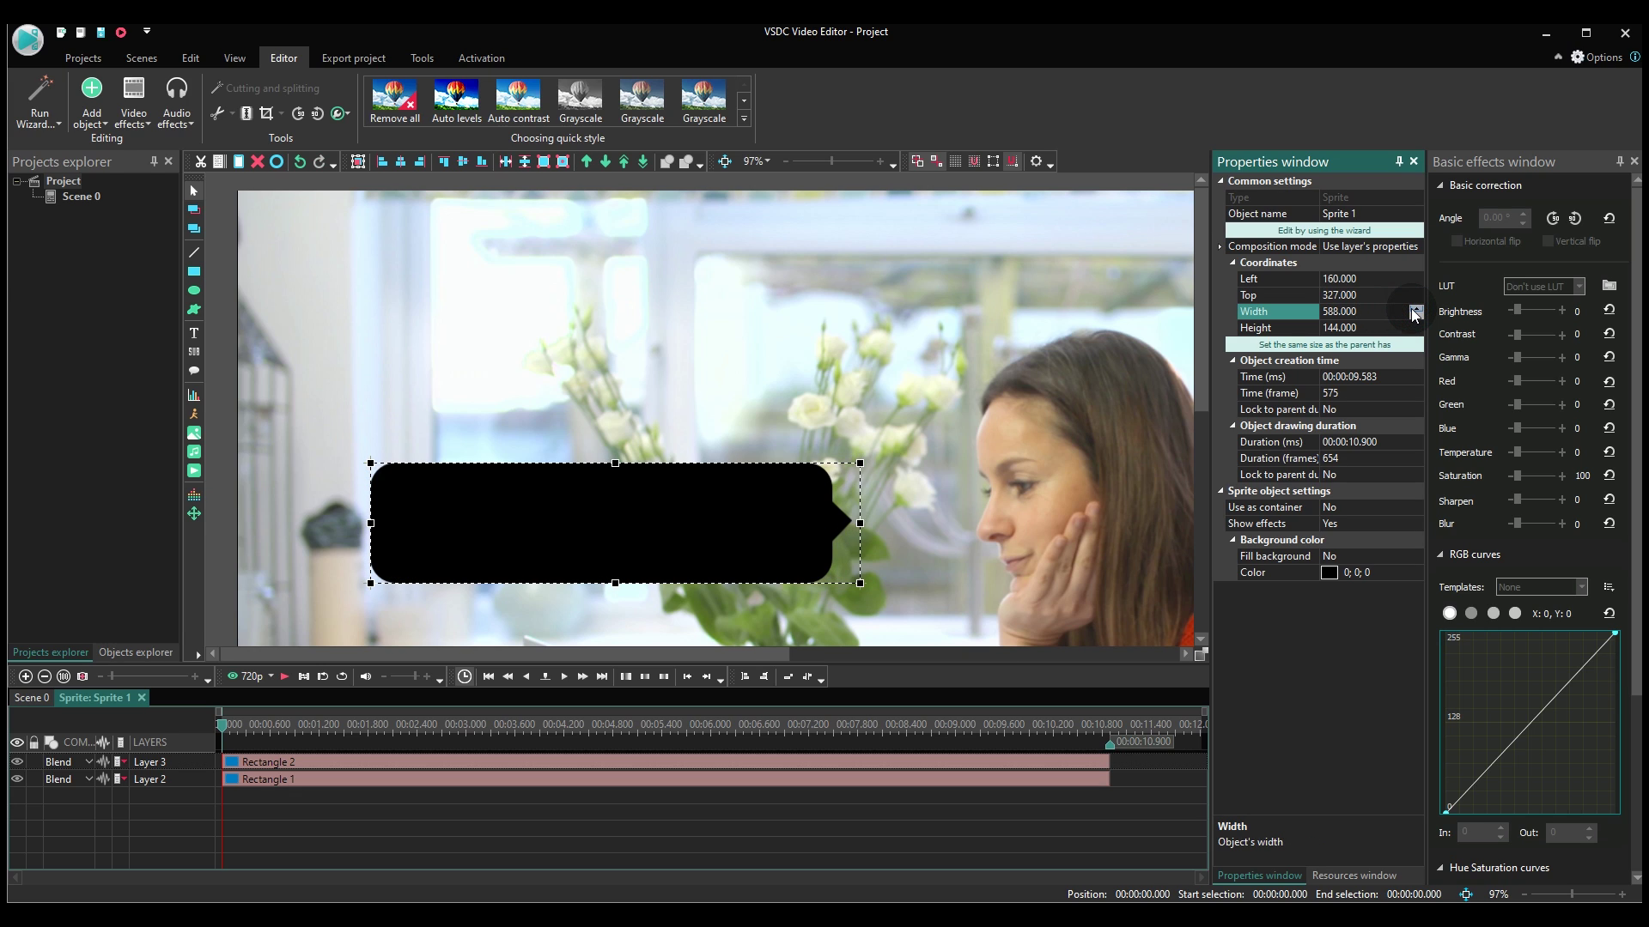
drag(863, 522, 854, 522)
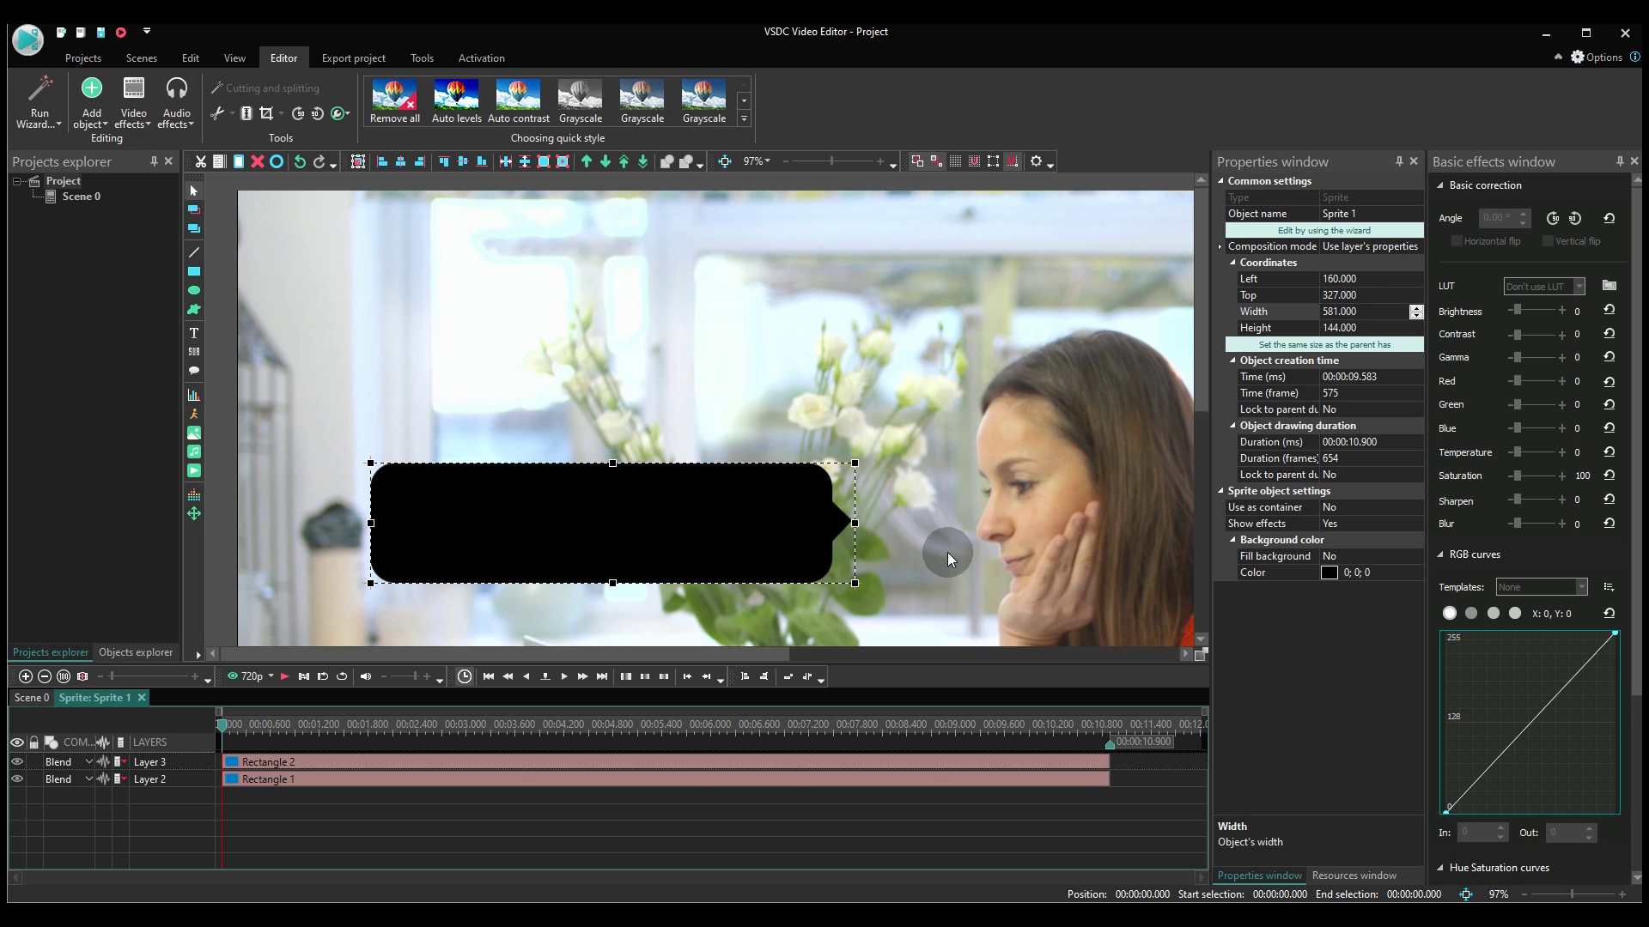
click(627, 408)
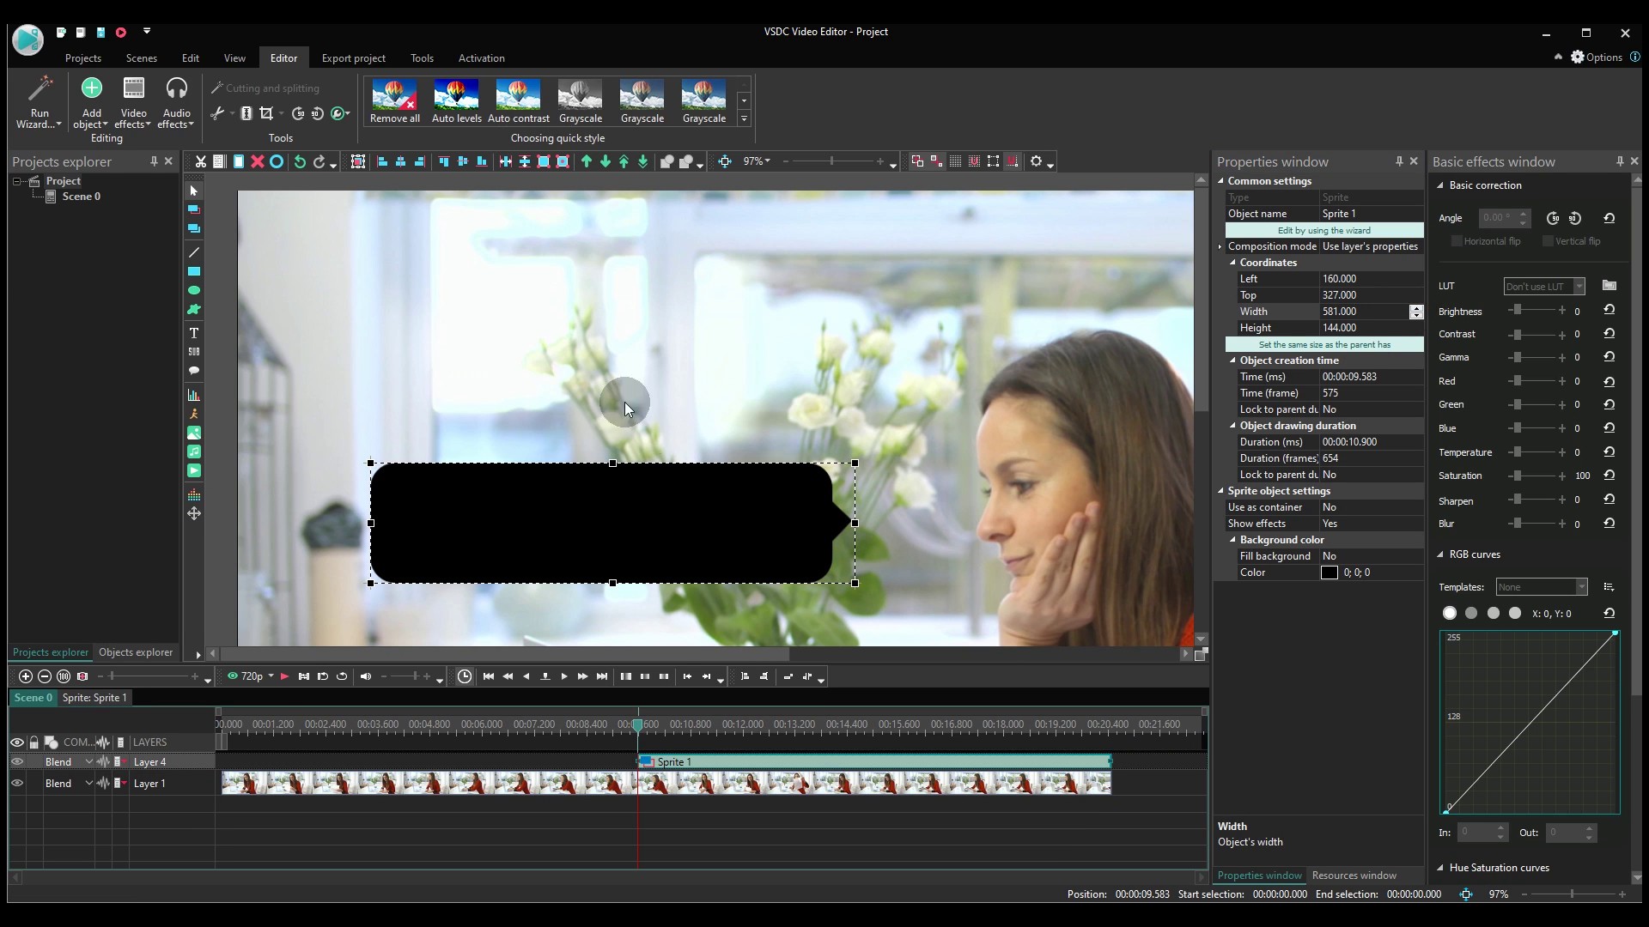
- Lower Sprite 1's opacity to 79% so the banner is translucent
click(348, 114)
mouse_move(478, 153)
mouse_down()
mouse_move(438, 158)
mouse_move(456, 155)
mouse_up()
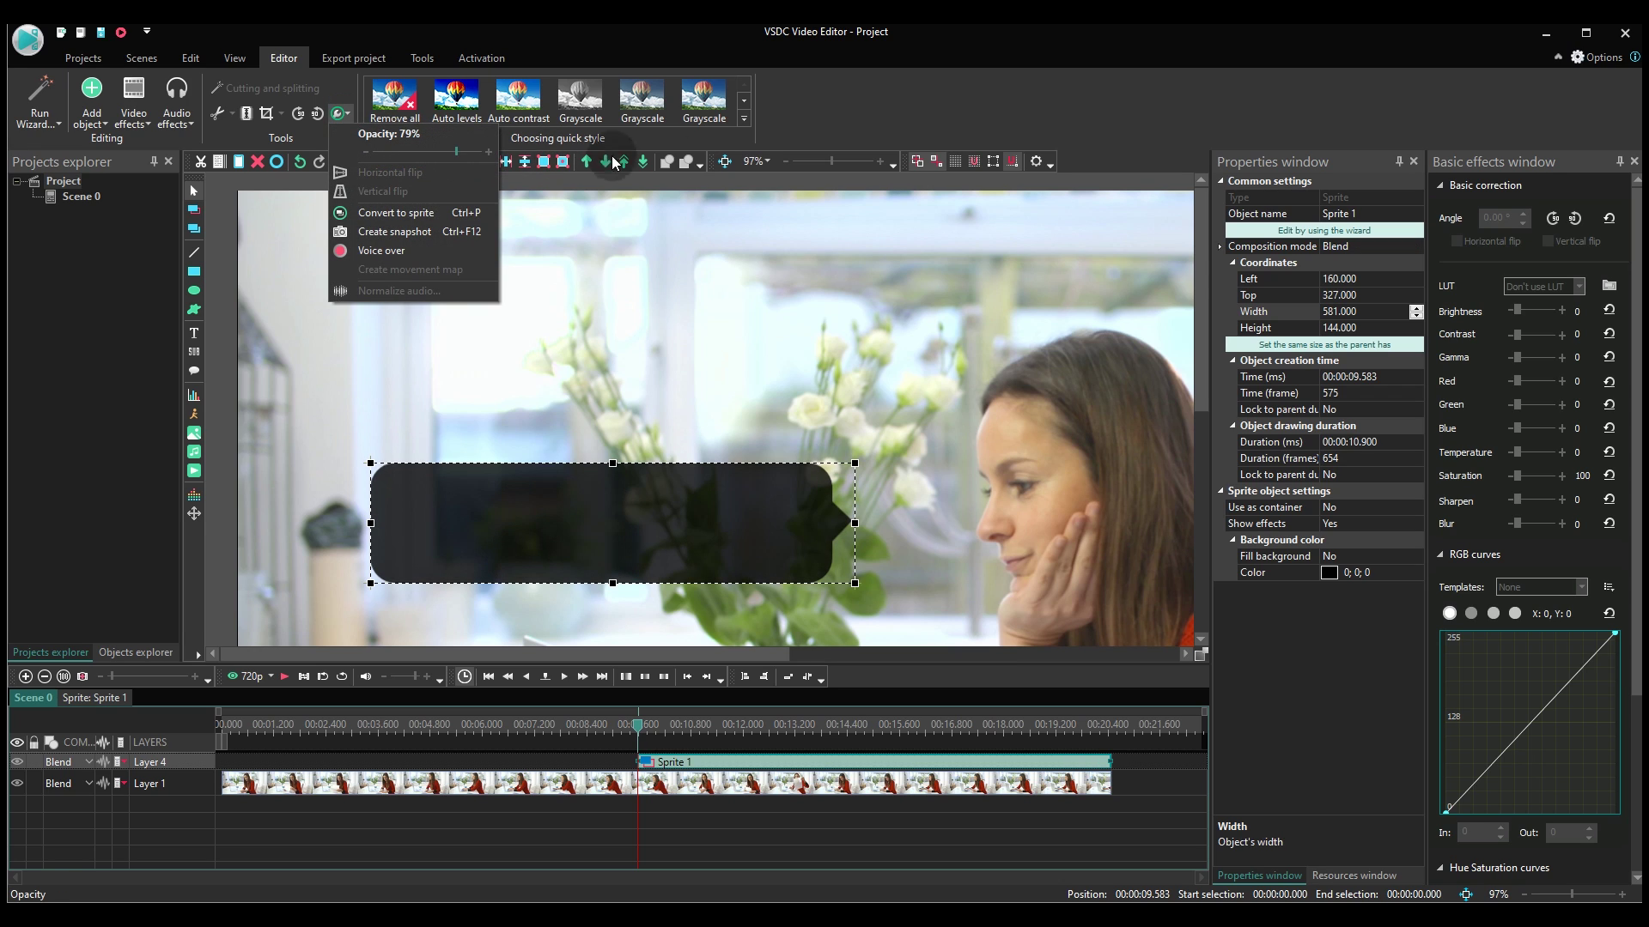
click(854, 119)
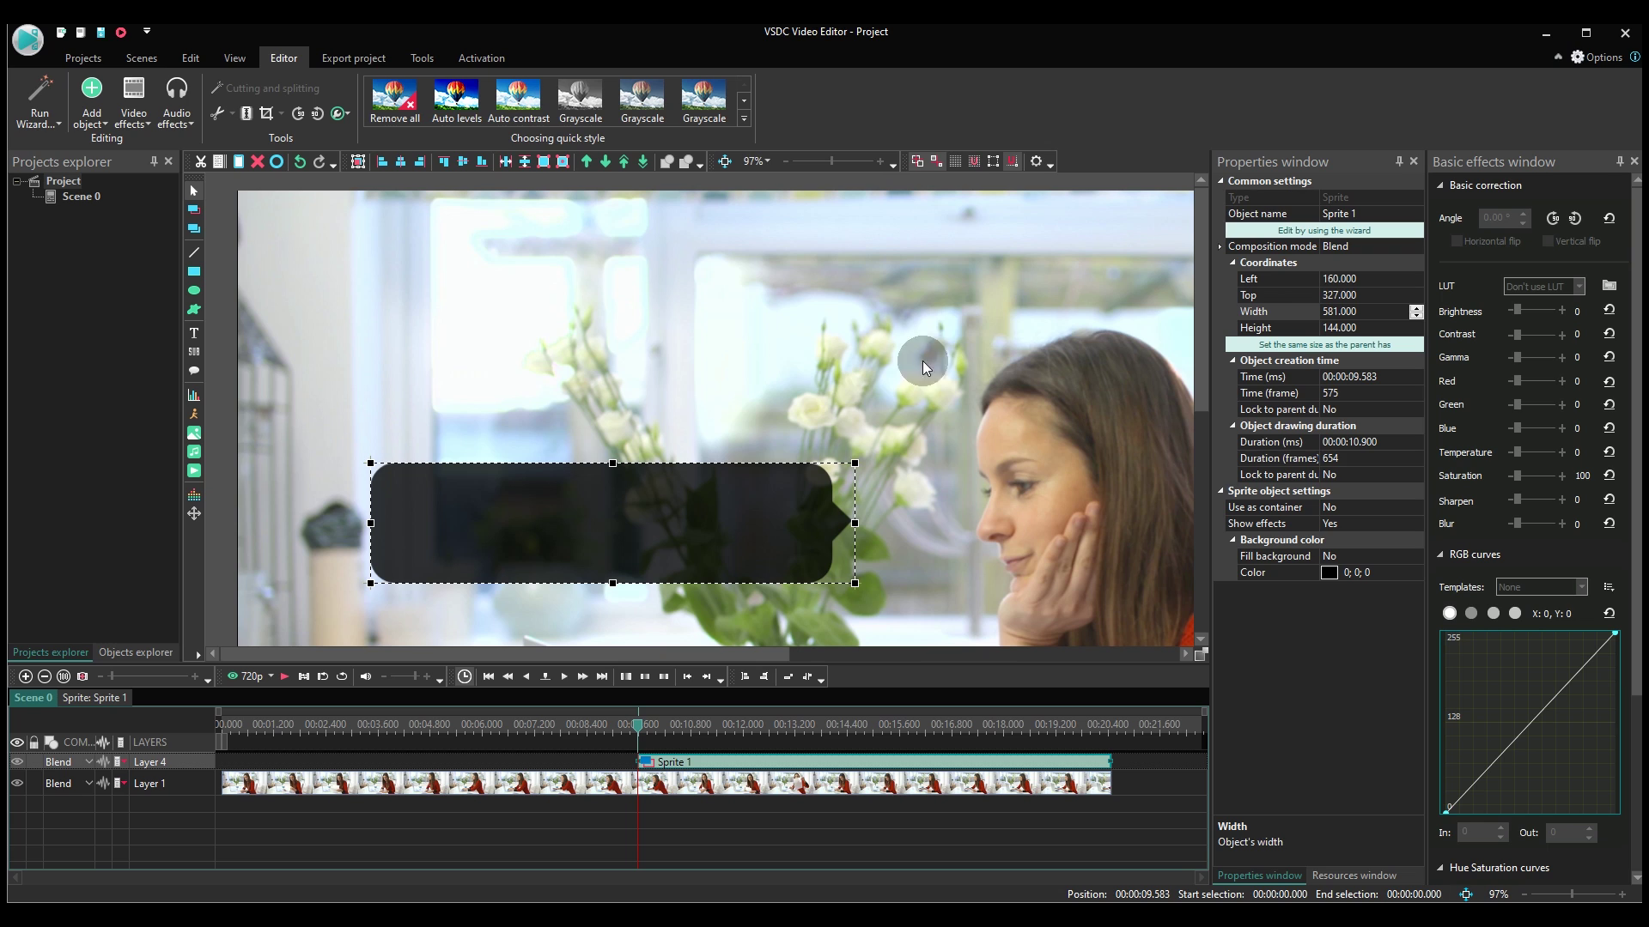
- Drop the instagram-logo image in, shrink it to 88×83, and place it at the banner's left end
drag(1030, 206, 712, 410)
click(725, 162)
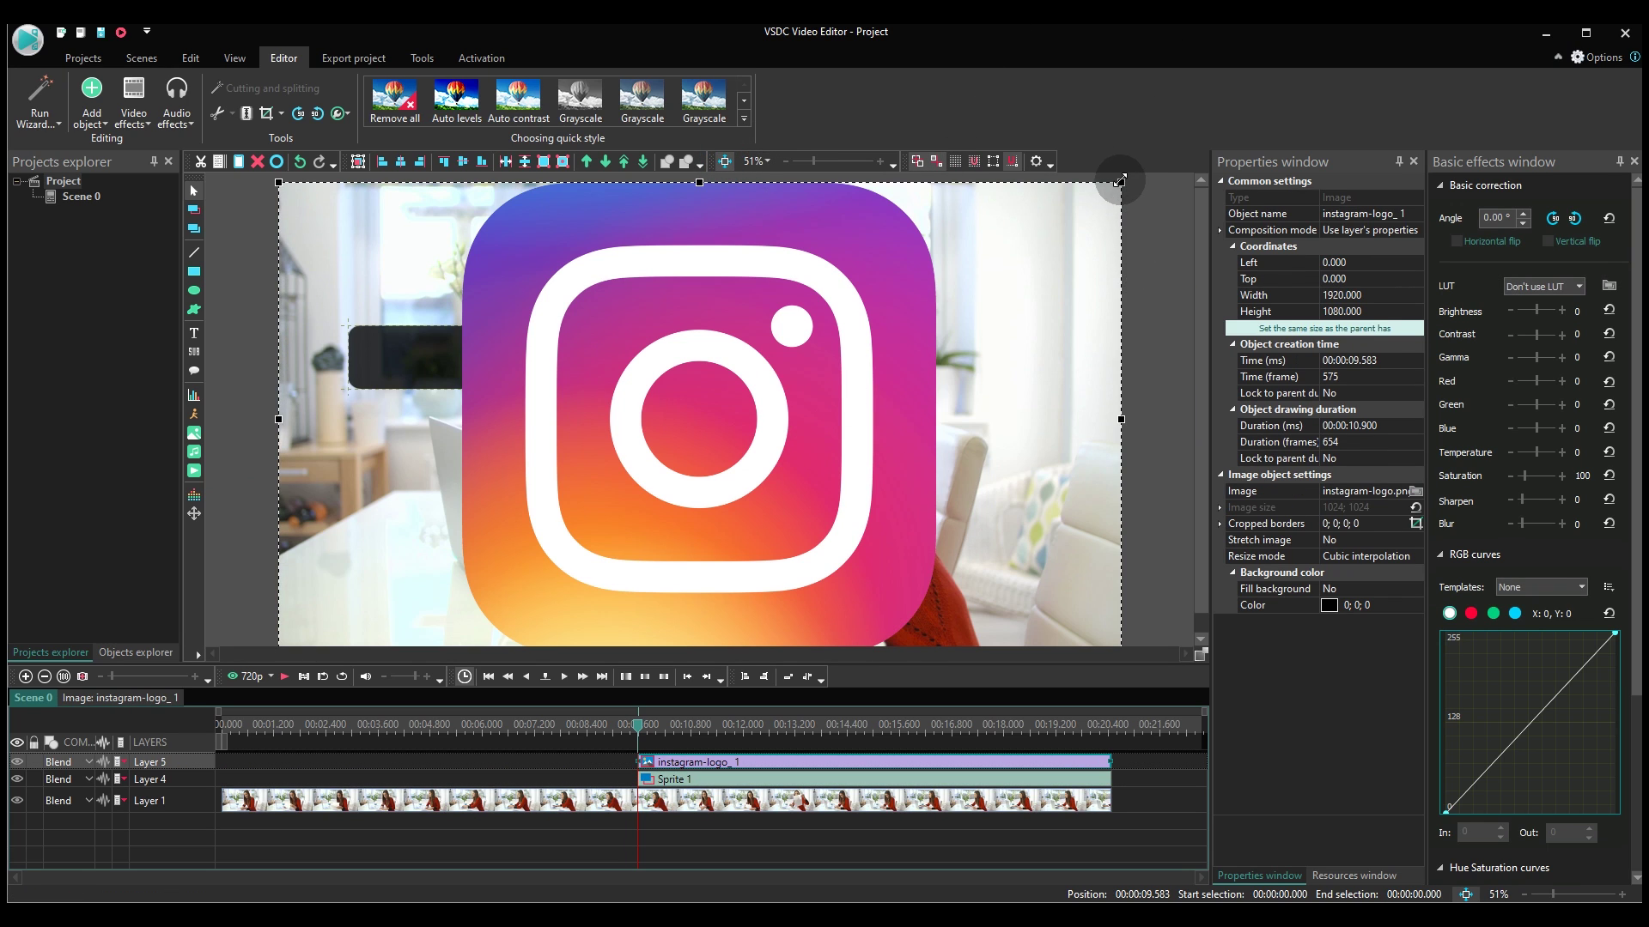
drag(1119, 180, 349, 589)
drag(348, 646, 405, 376)
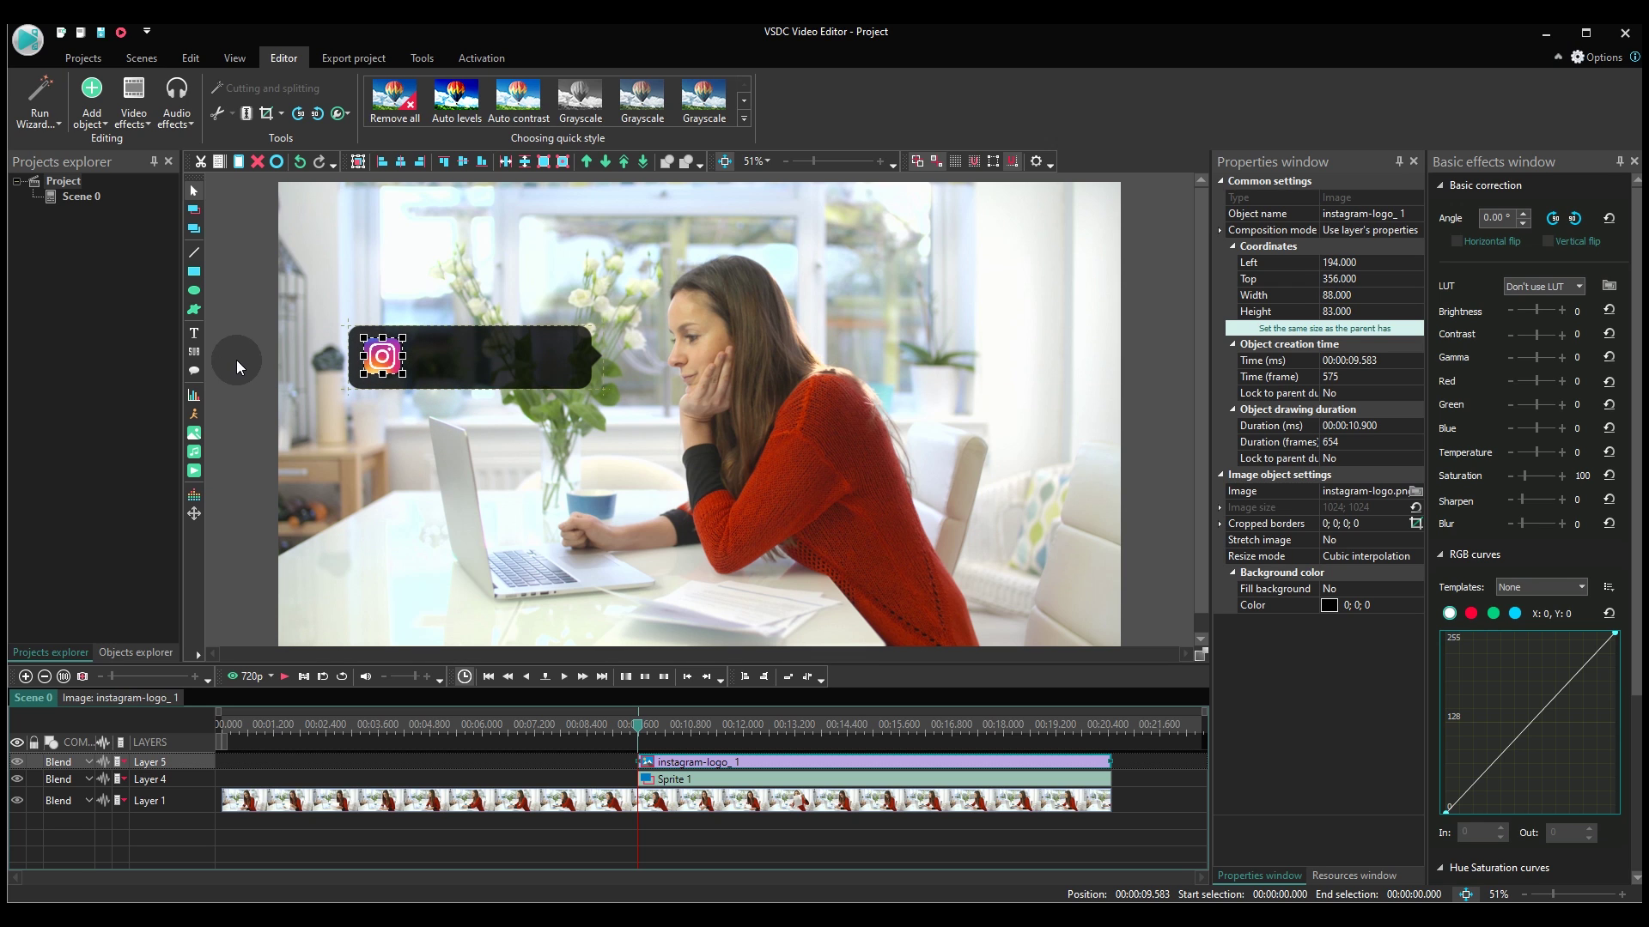
drag(815, 161, 830, 162)
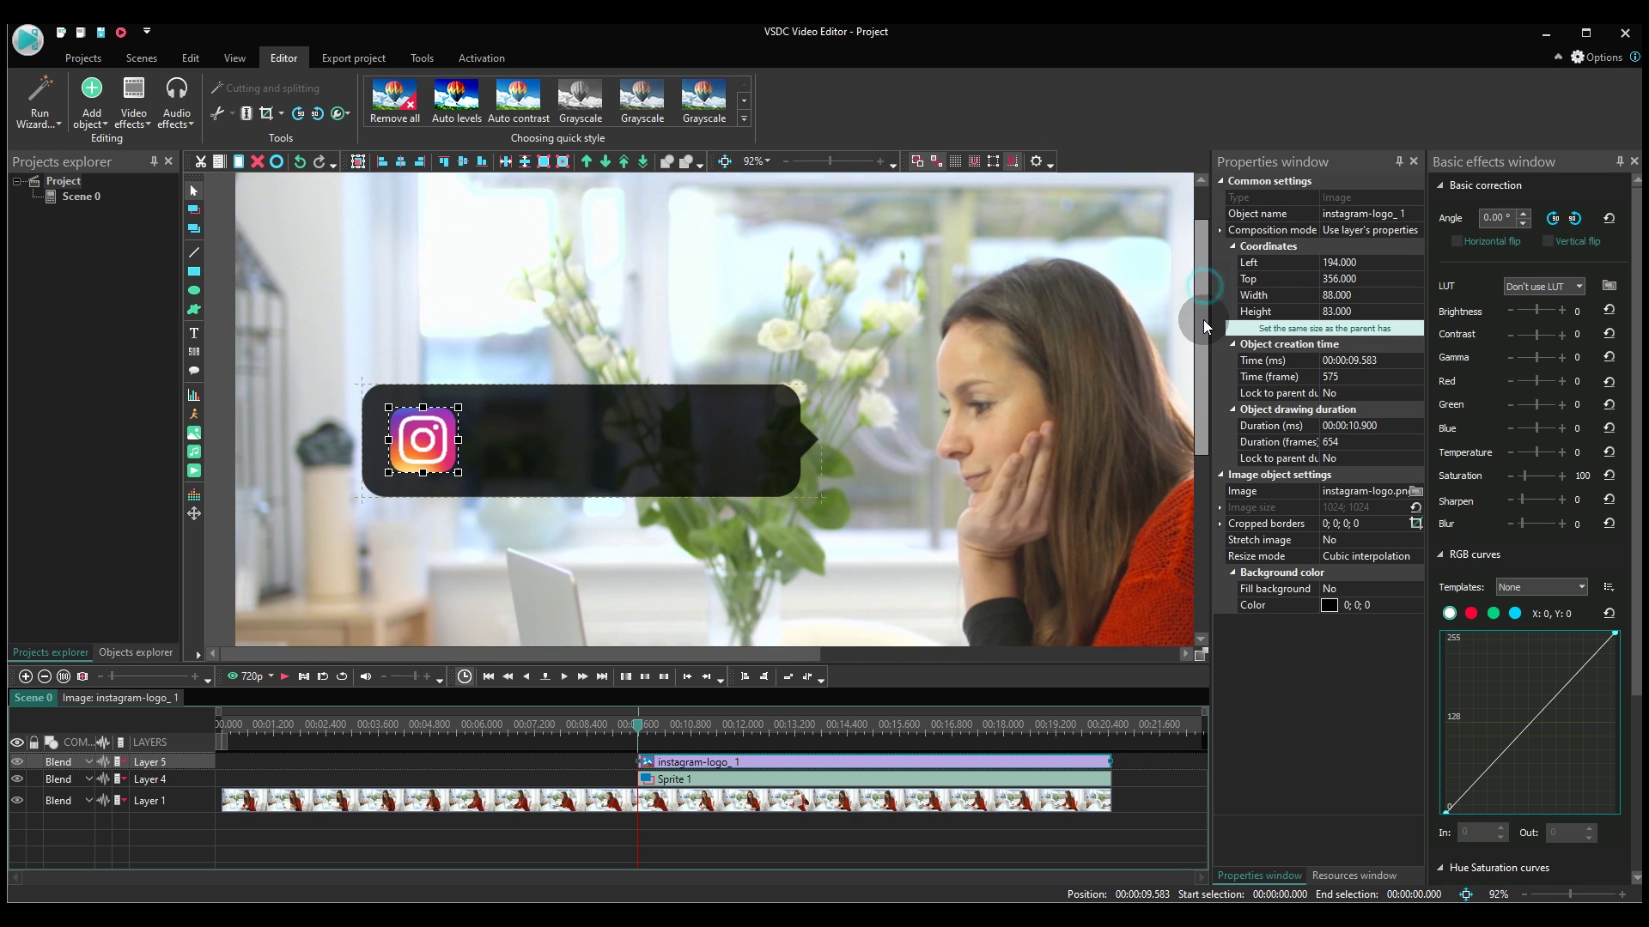
click(222, 457)
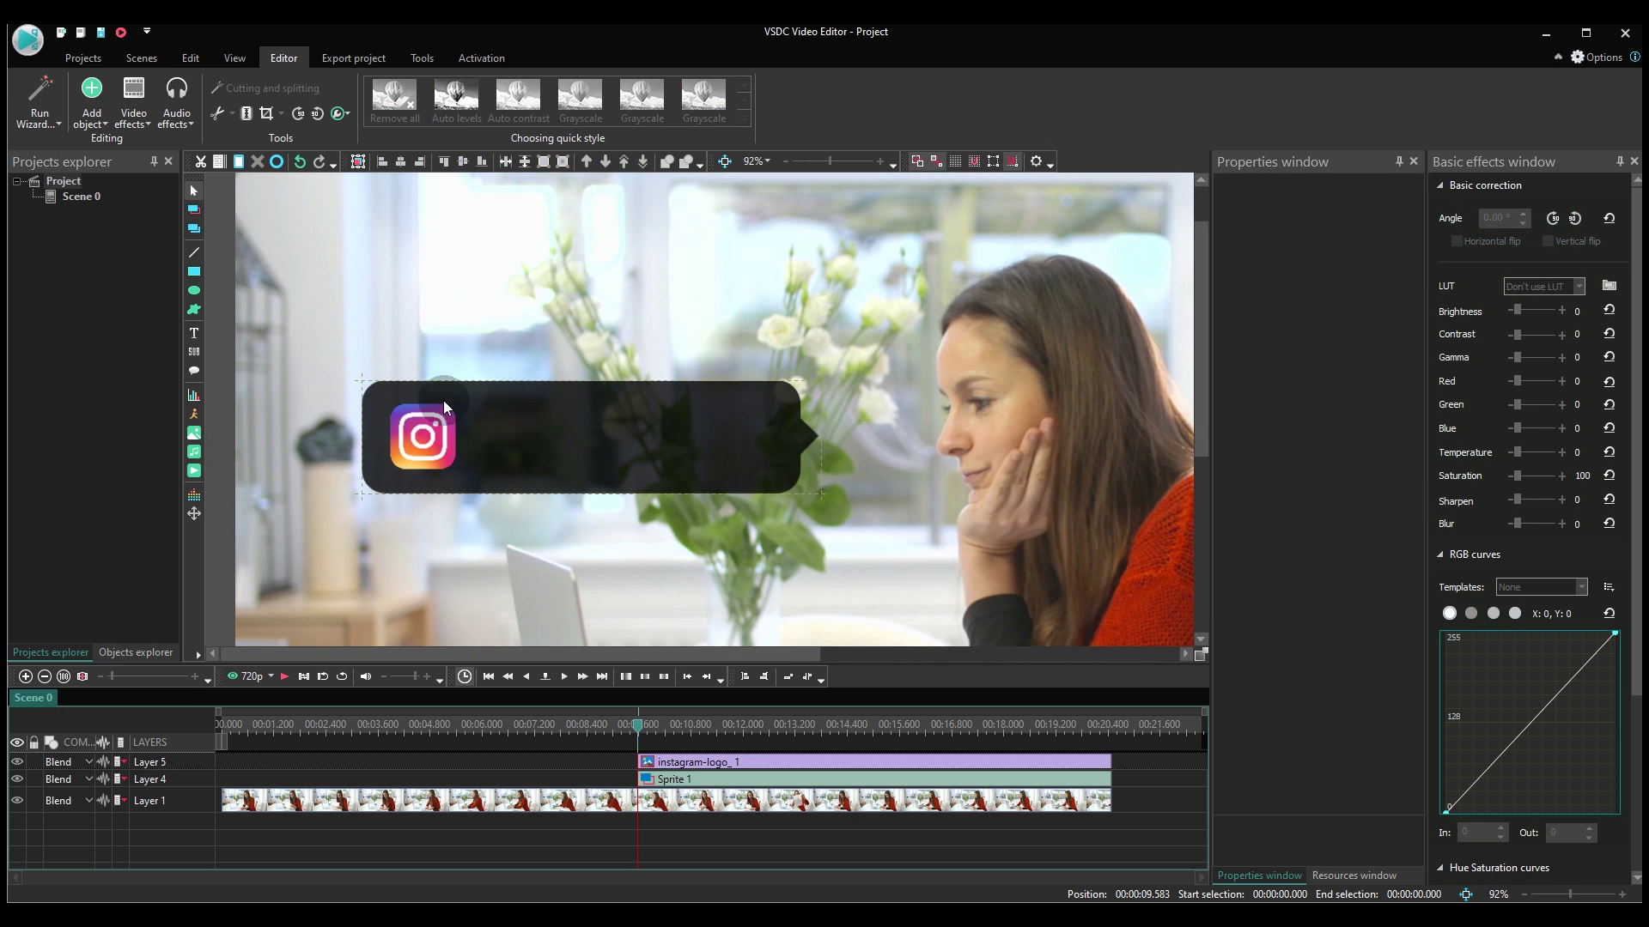
click(194, 335)
click(274, 336)
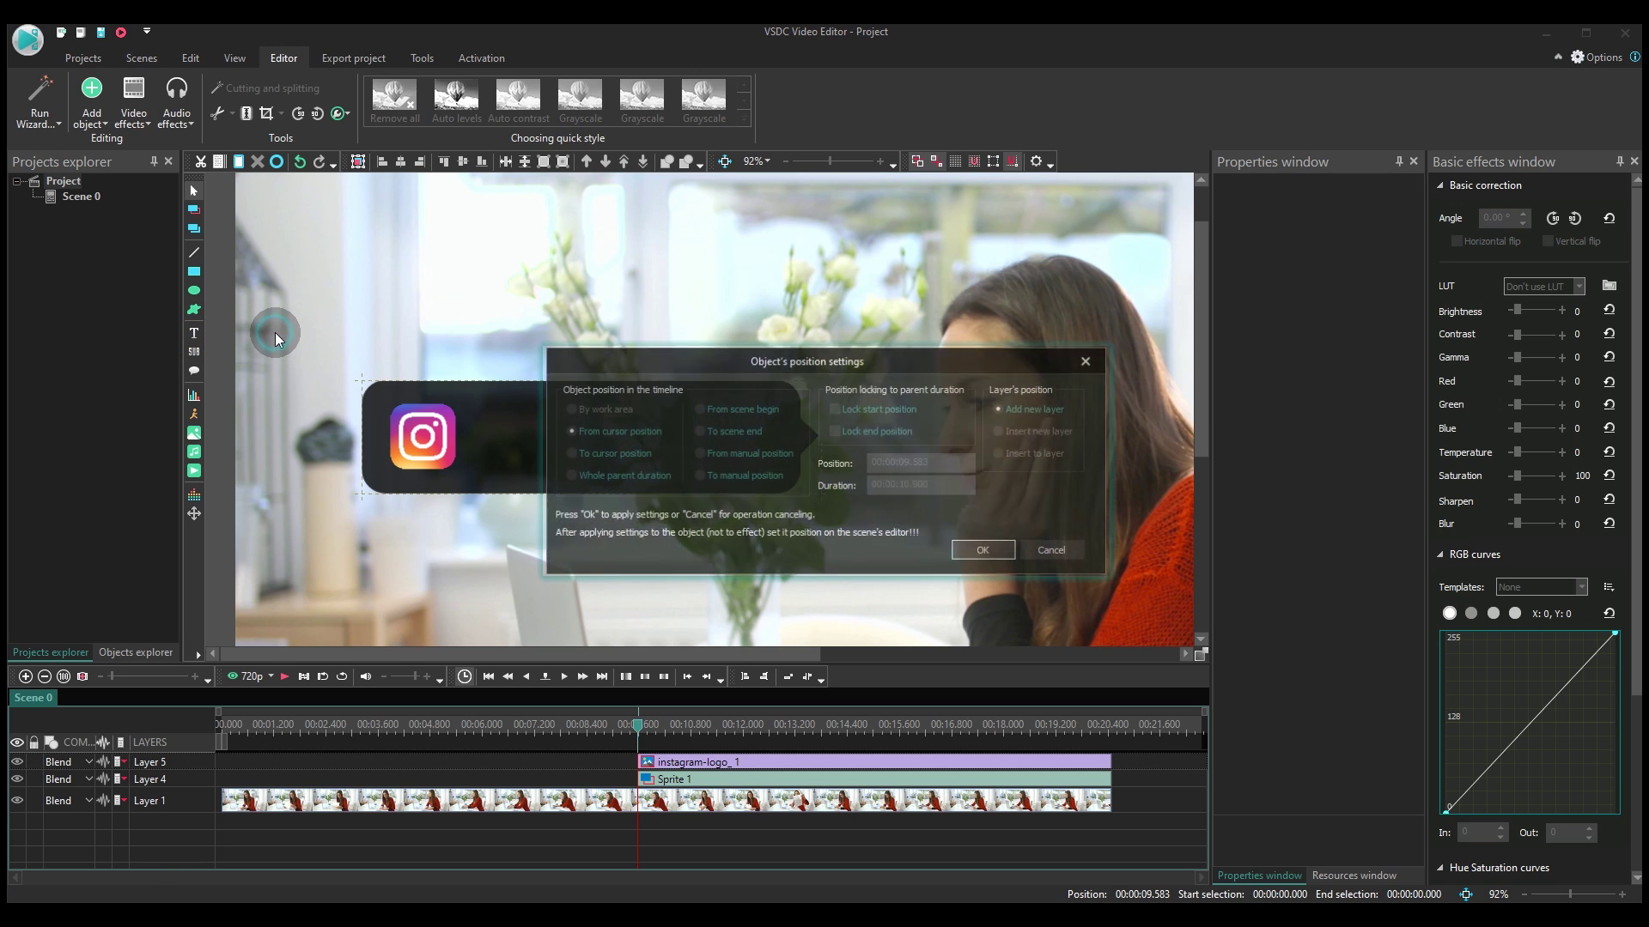
click(972, 554)
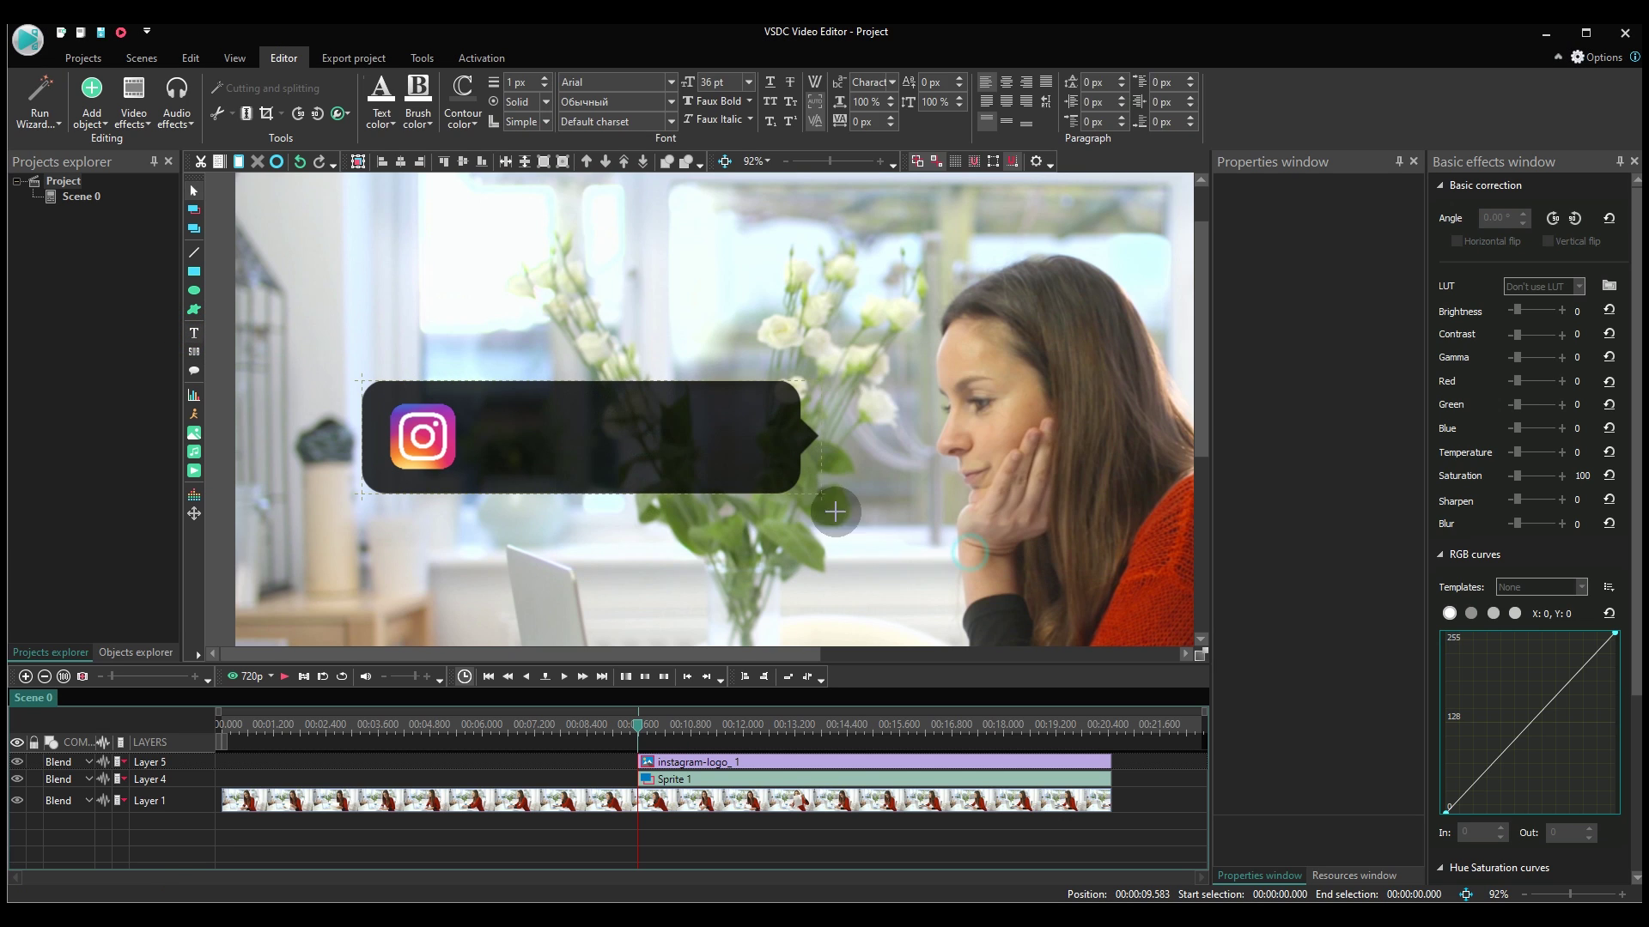
text(@instagram)
key(ctrl+a)
click(713, 311)
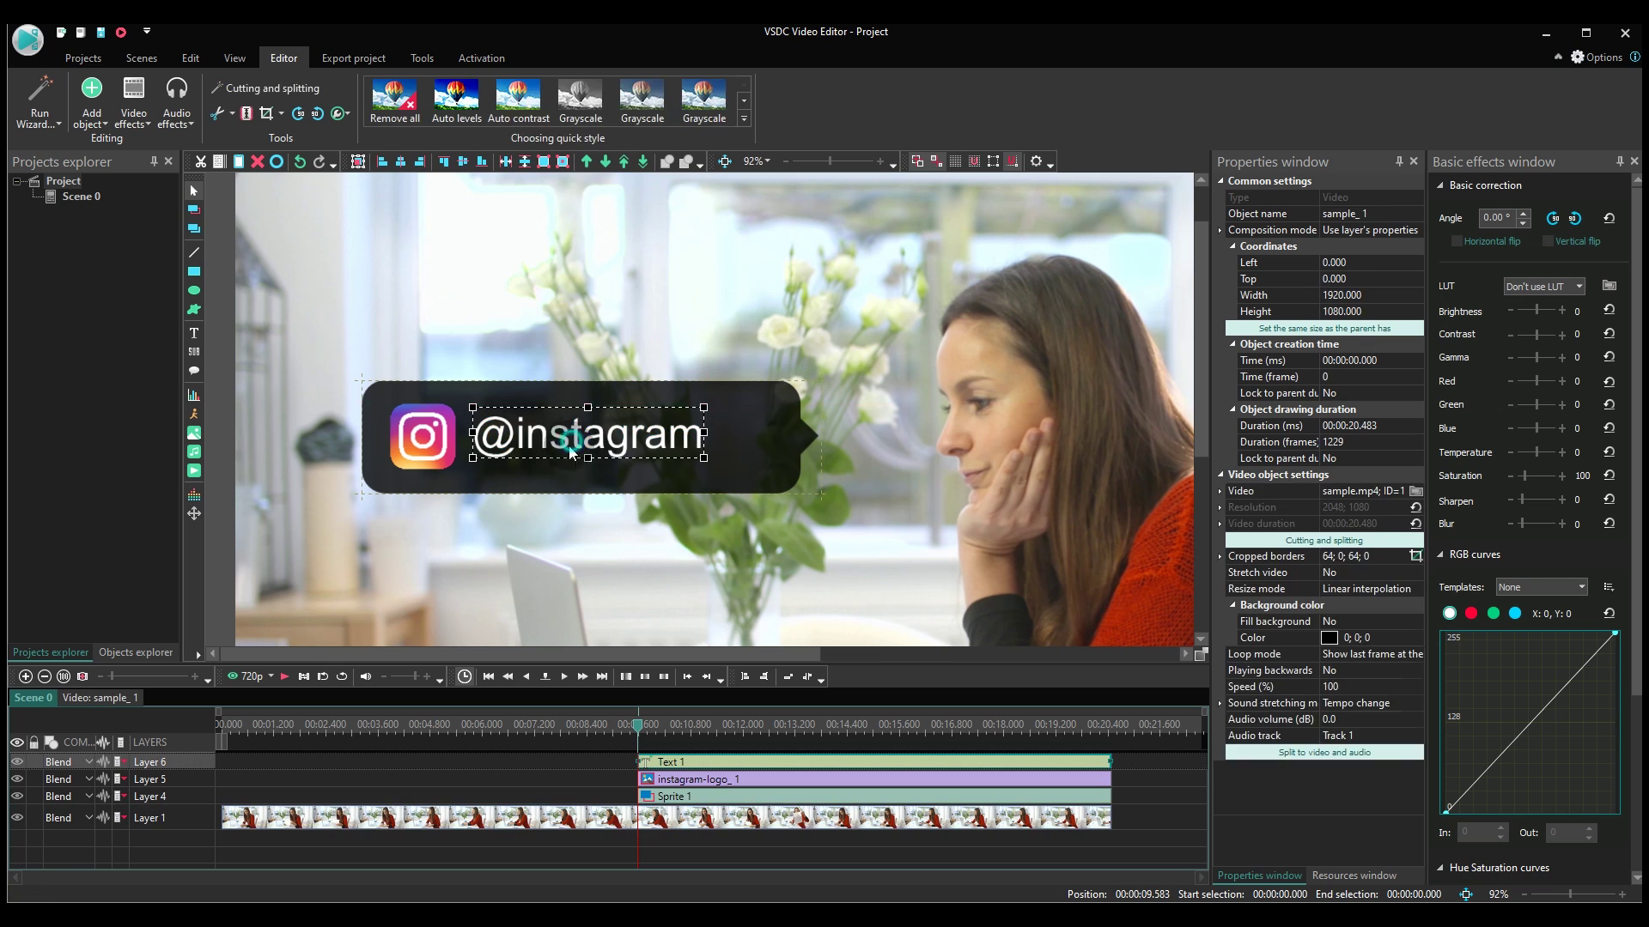
click(605, 446)
click(422, 436)
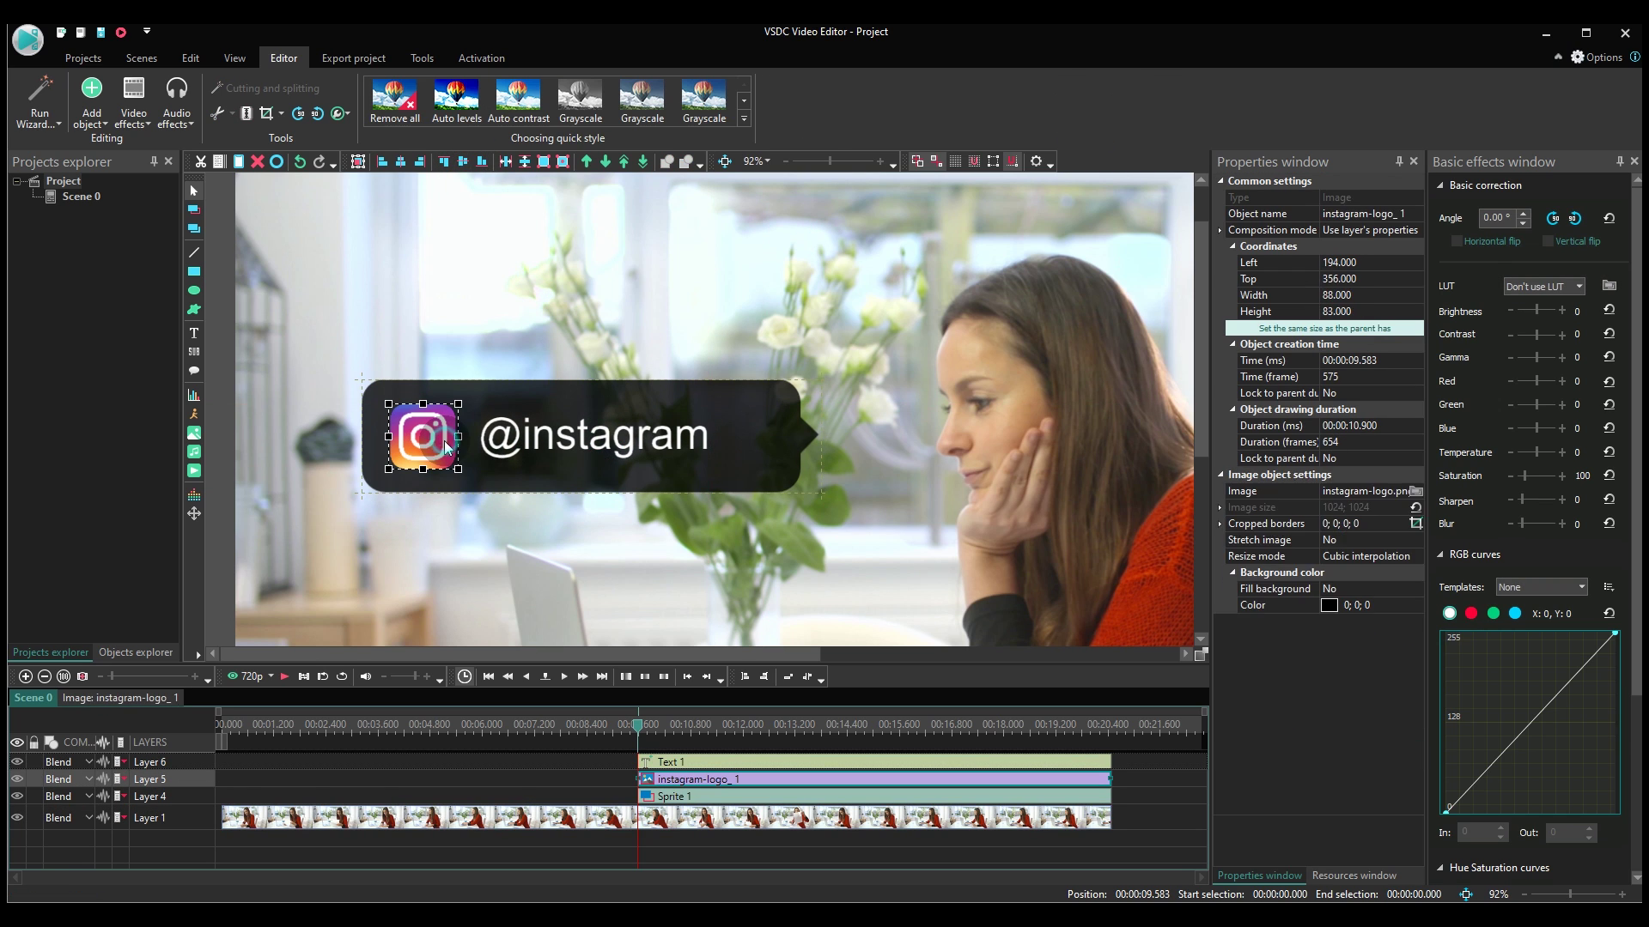
drag(601, 436, 634, 436)
drag(431, 421, 425, 430)
double_click(526, 437)
text(_tag)
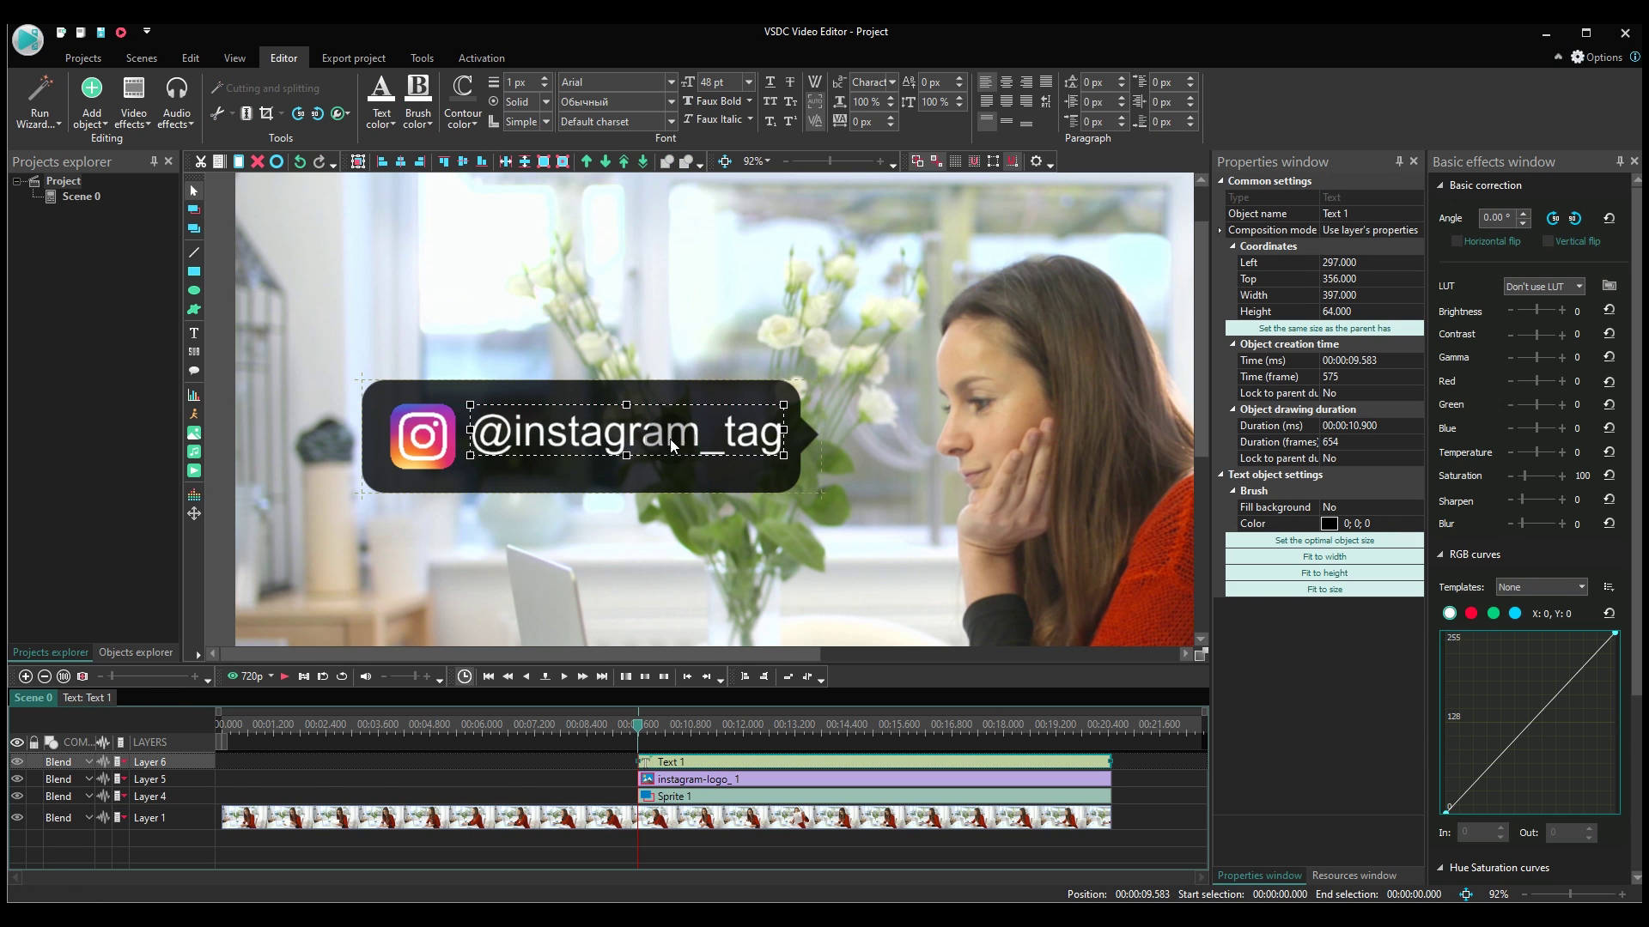
key(Escape)
click(626, 286)
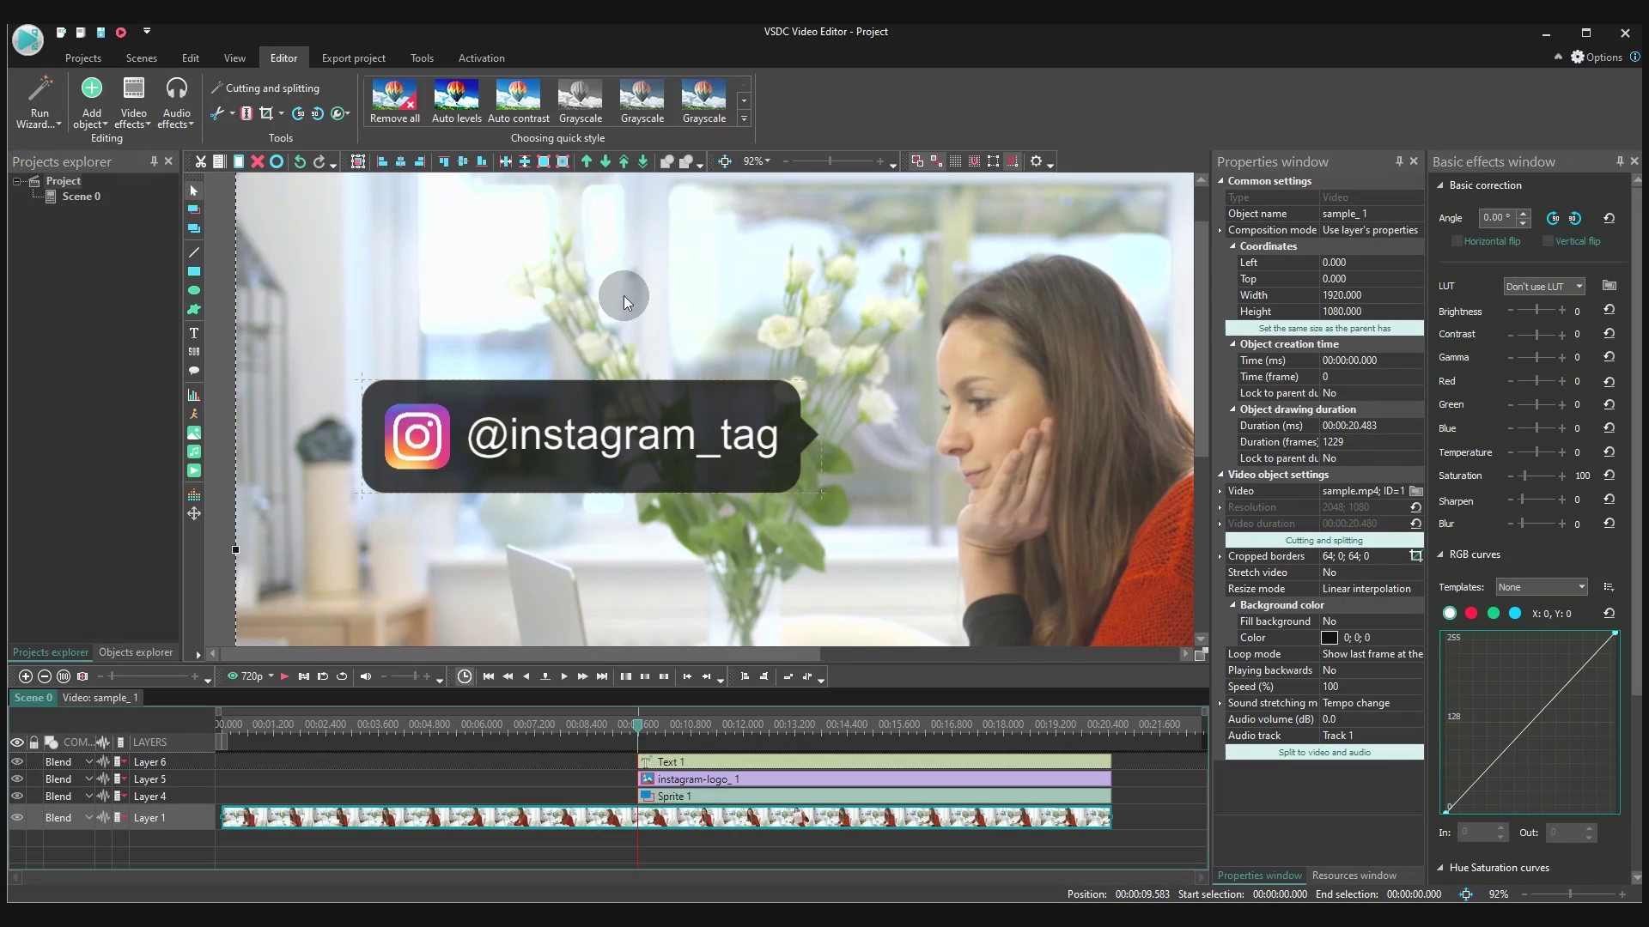
click(744, 763)
- Convert the text, logo and banner into Sprite 2
ctrl+click(742, 779)
ctrl+click(737, 798)
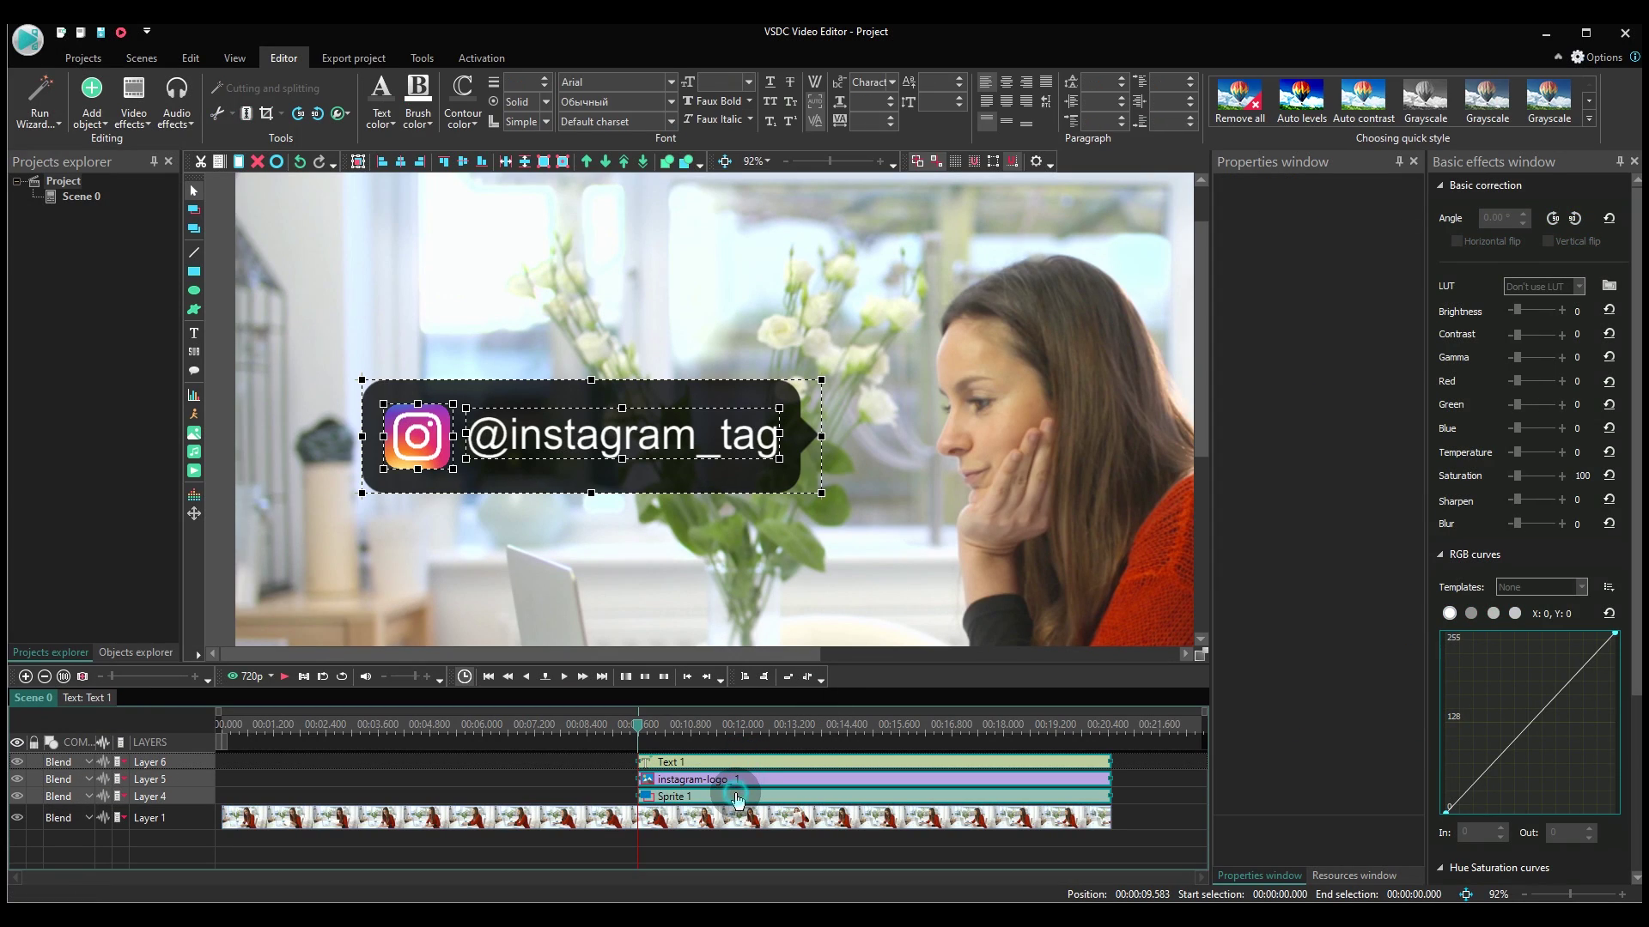
right_click(737, 797)
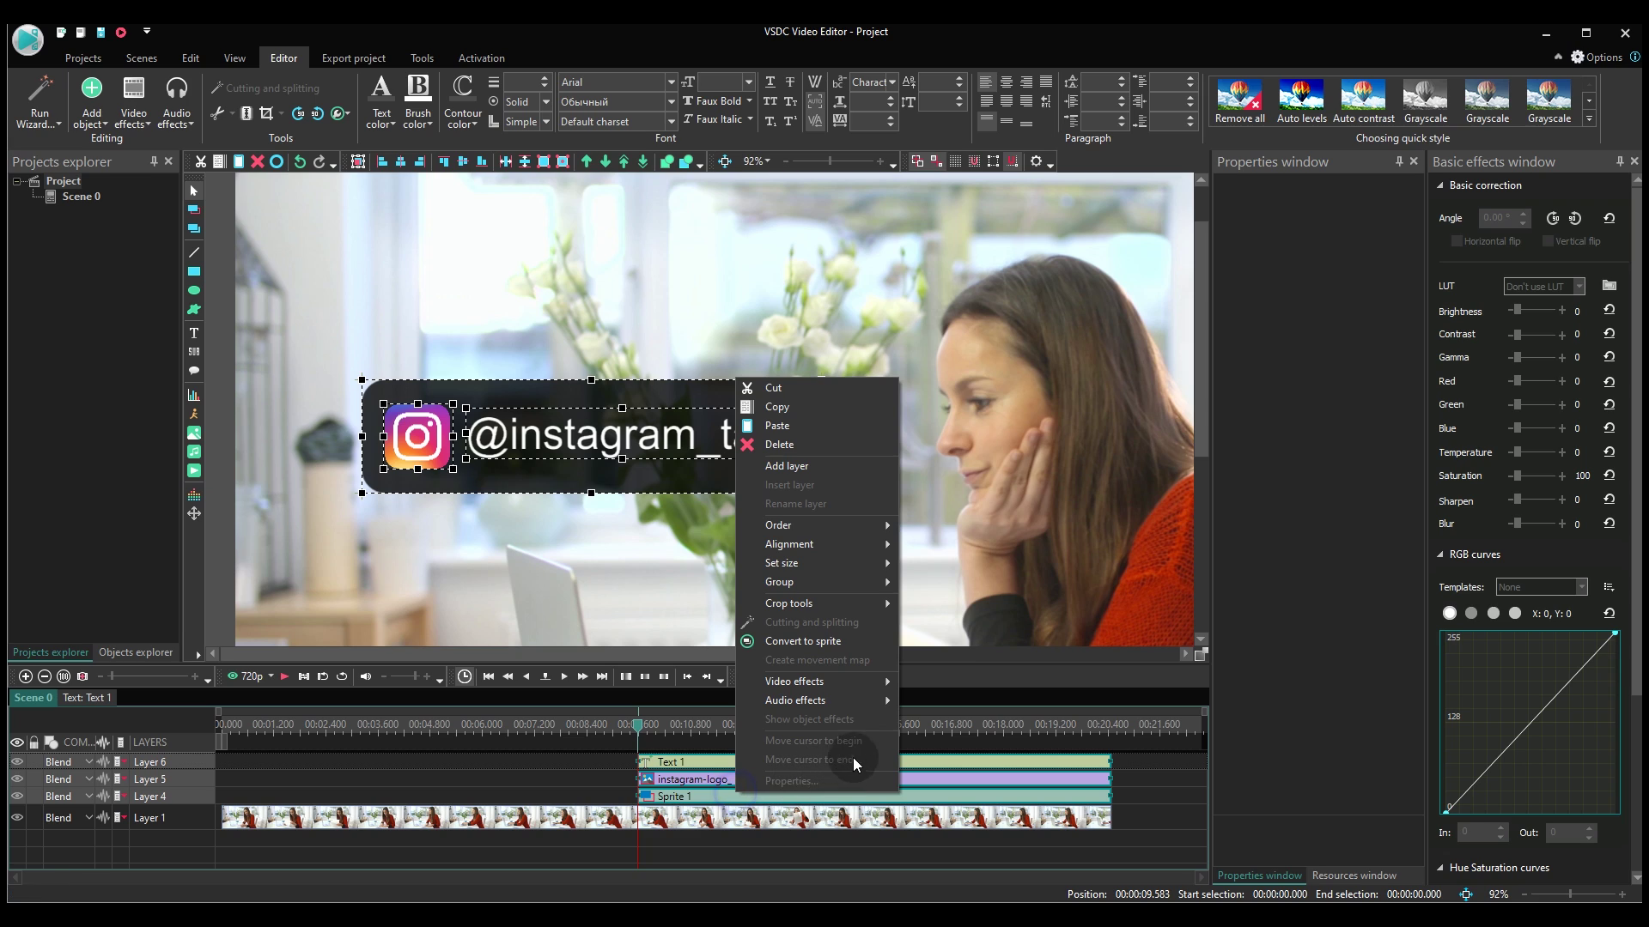
click(865, 650)
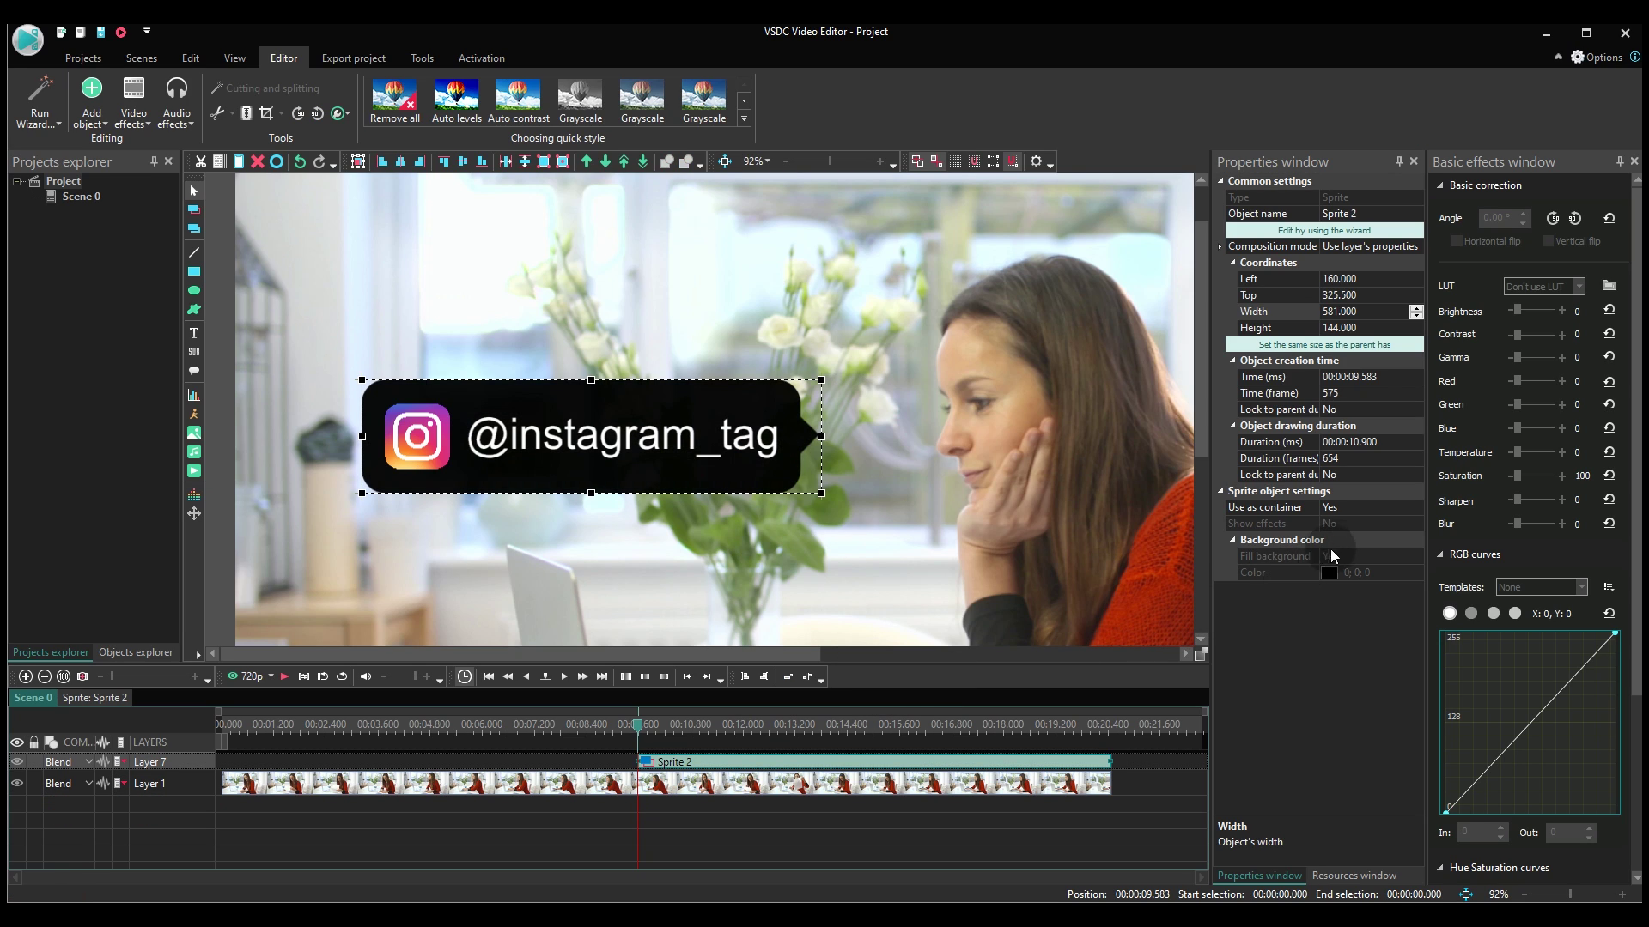
- Set Sprite 2 to Use as container No, Show effects Yes, Fill background No
click(1392, 512)
click(1415, 508)
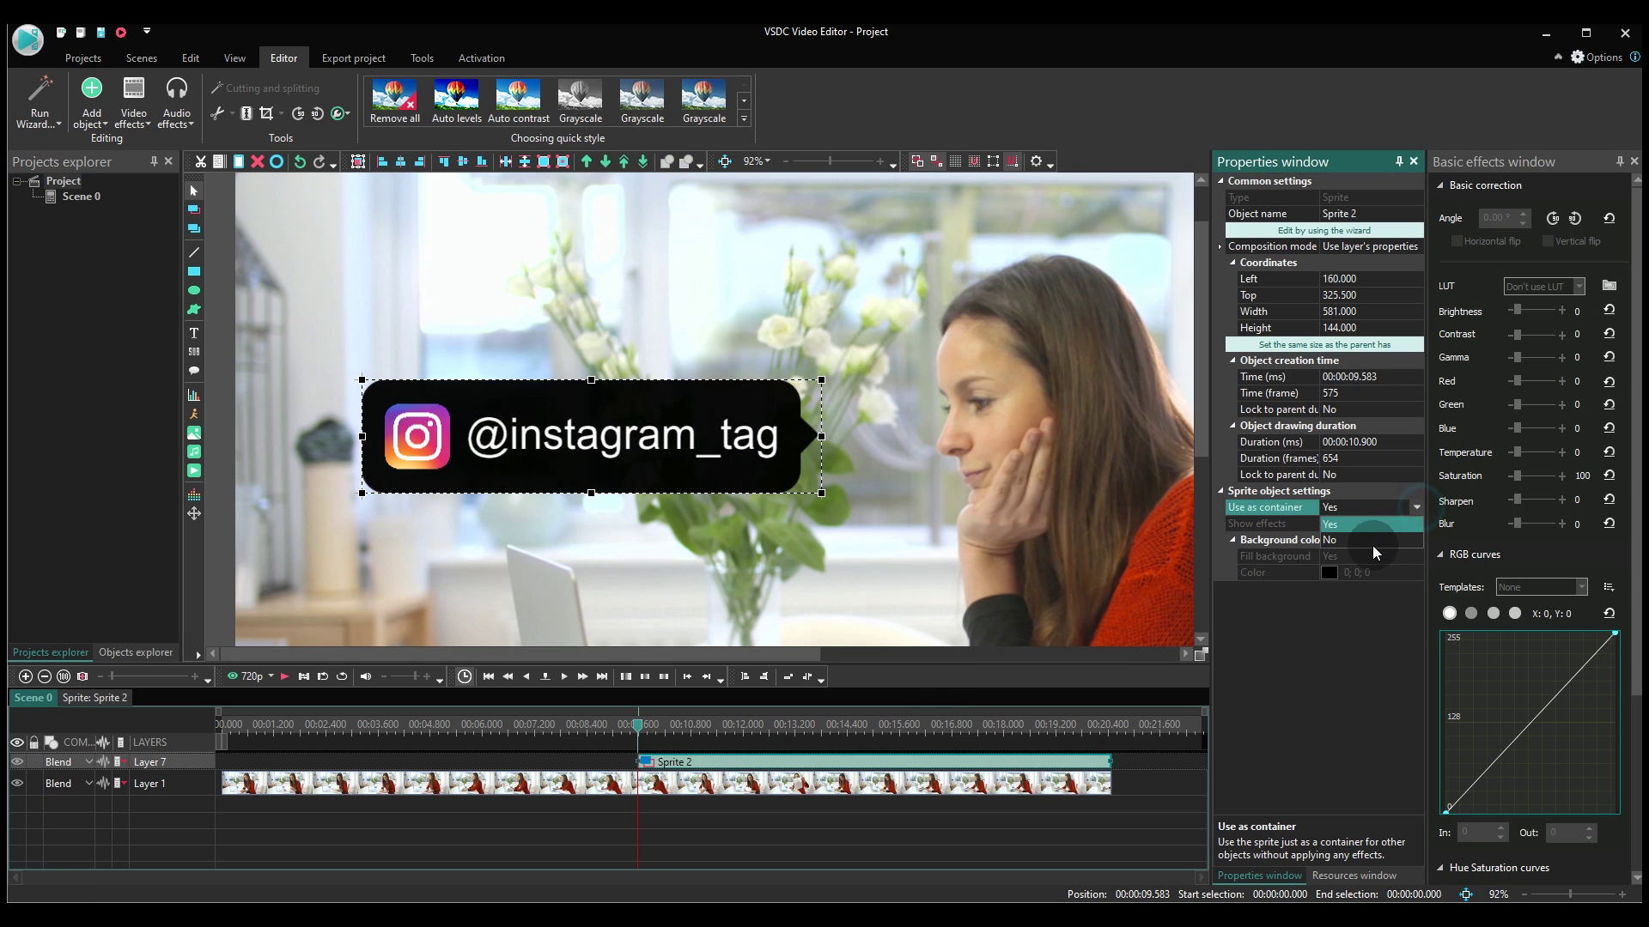
click(1372, 544)
click(1392, 525)
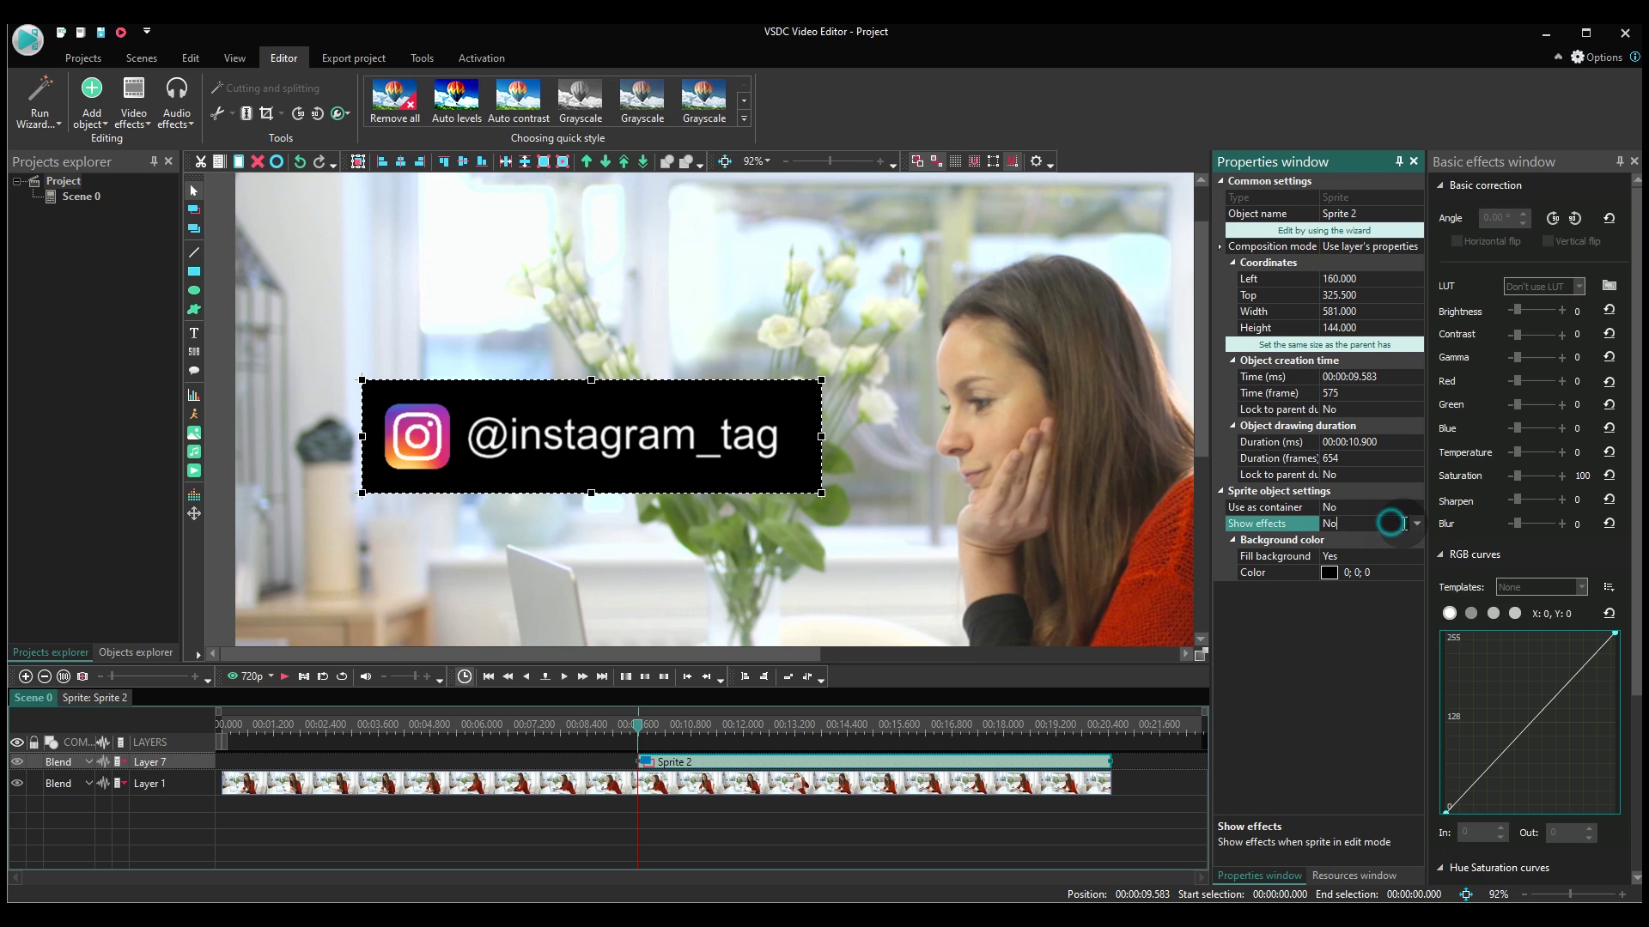
click(1415, 523)
click(1383, 539)
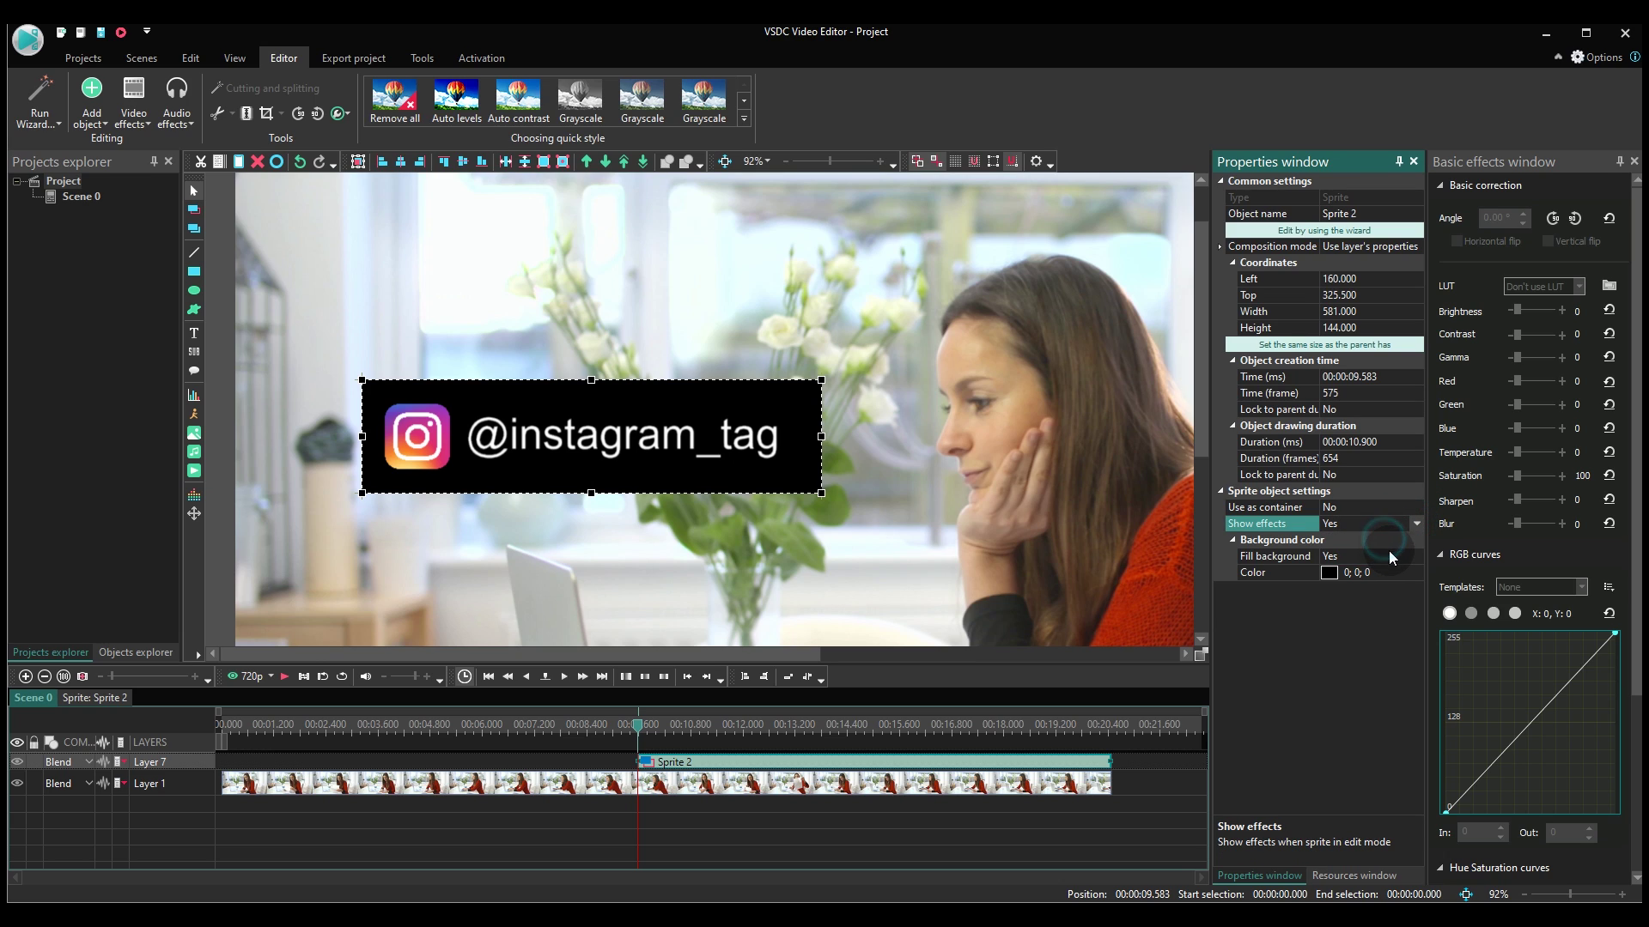
double_click(1388, 553)
click(1416, 557)
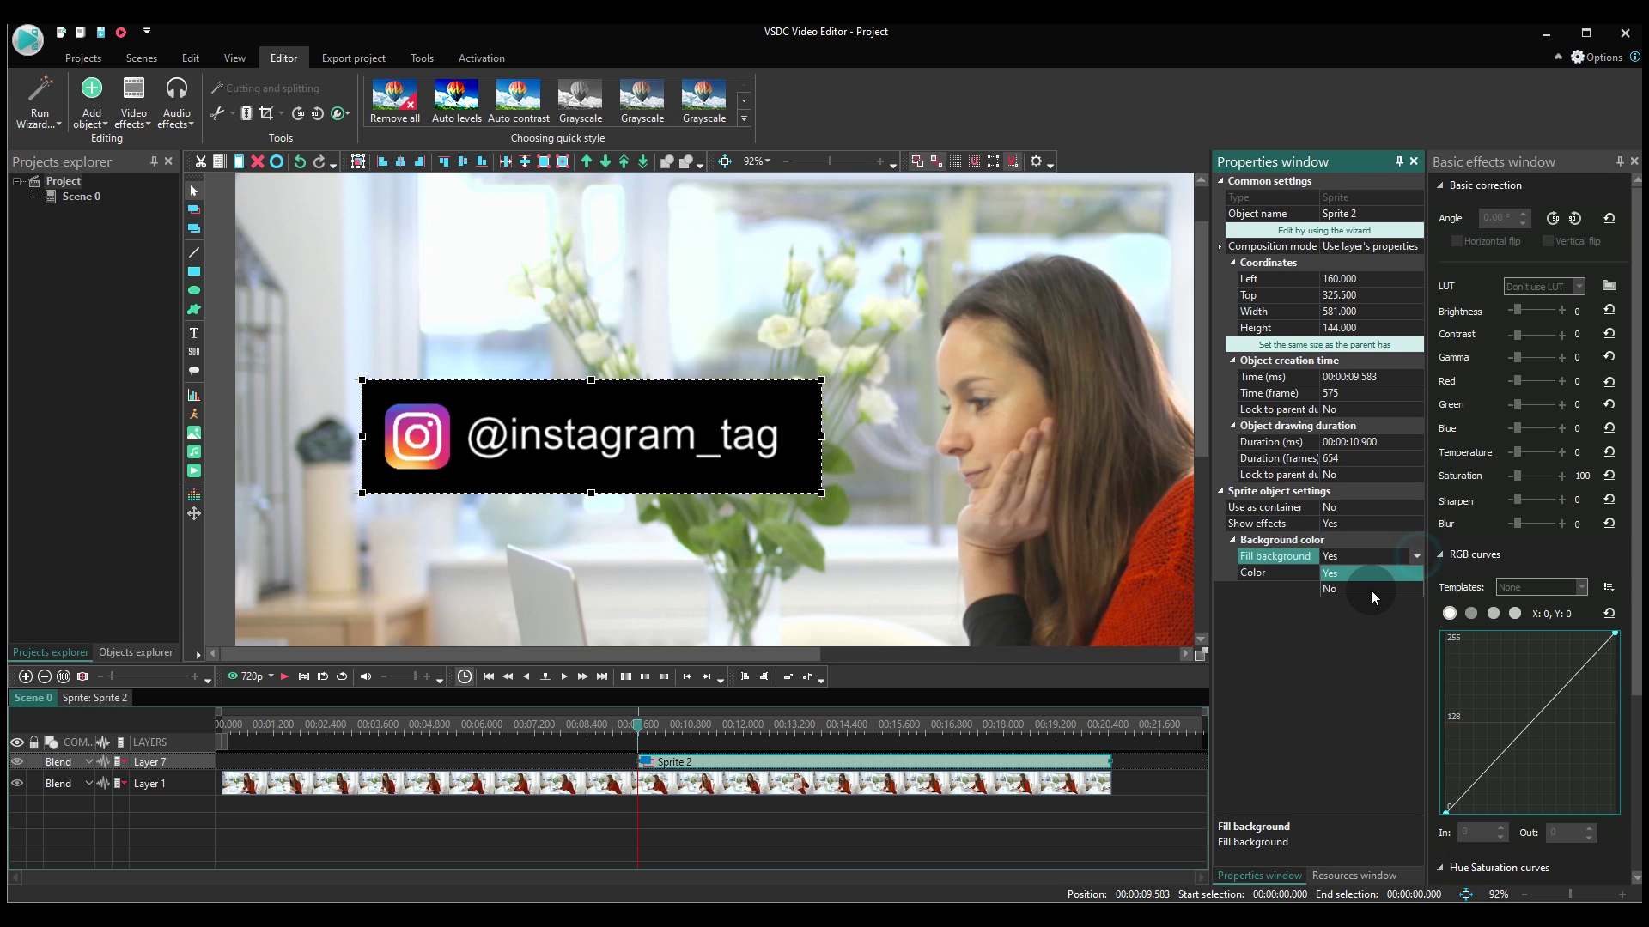
click(1370, 590)
- Move the label slightly higher and hide Layer 7 from the preview
click(989, 488)
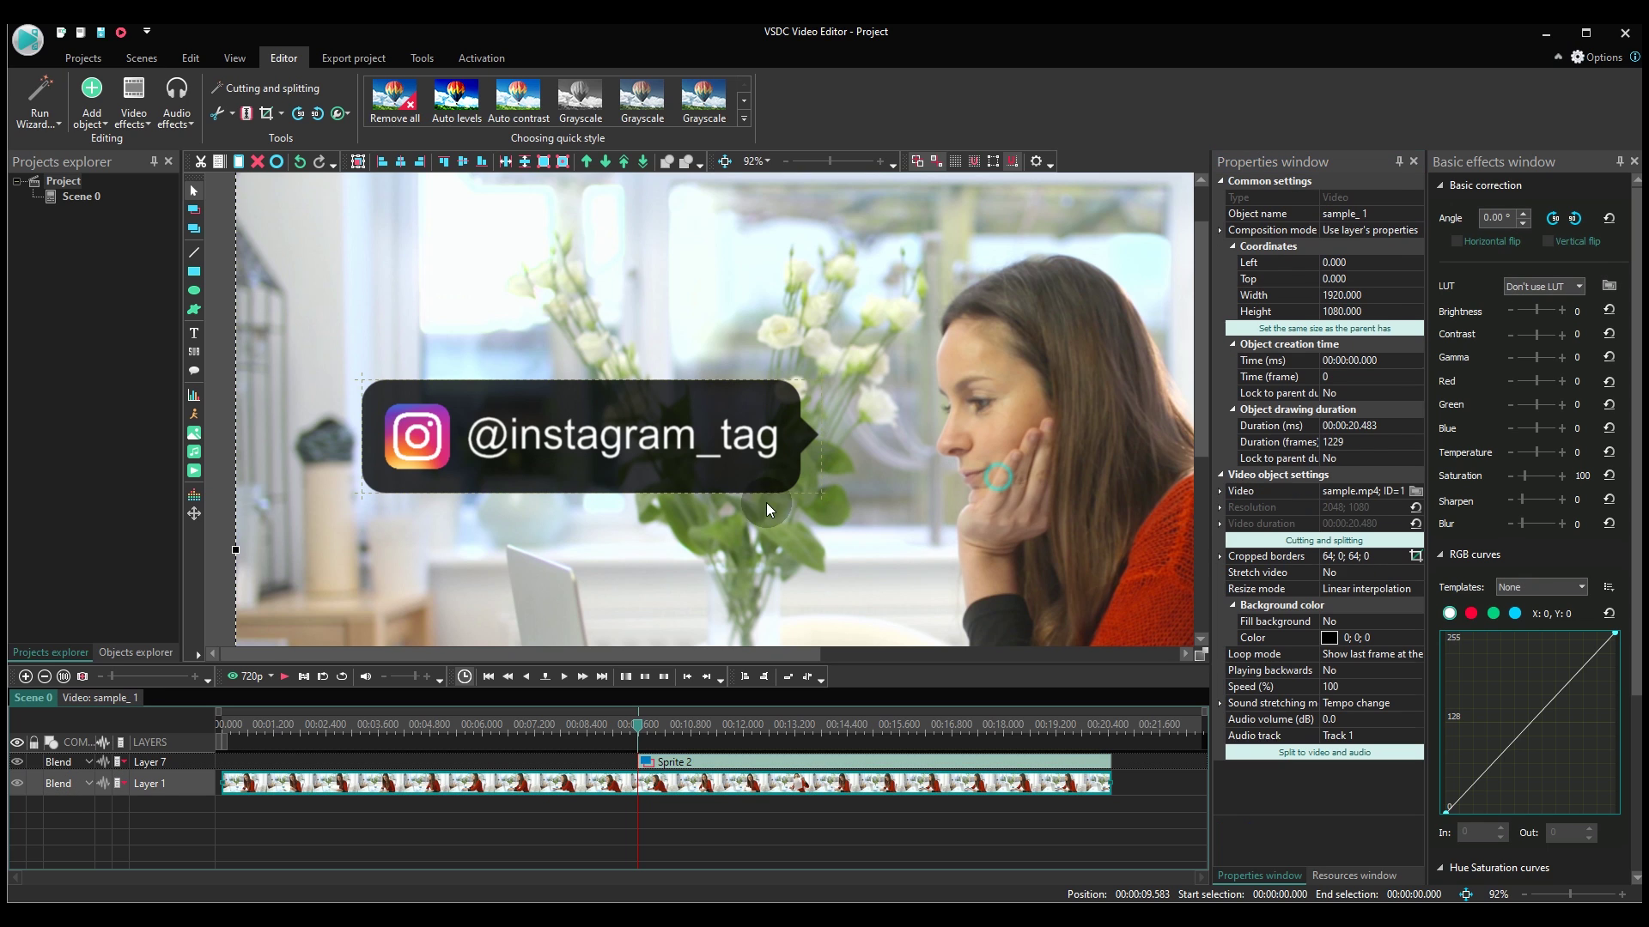
drag(549, 463, 610, 435)
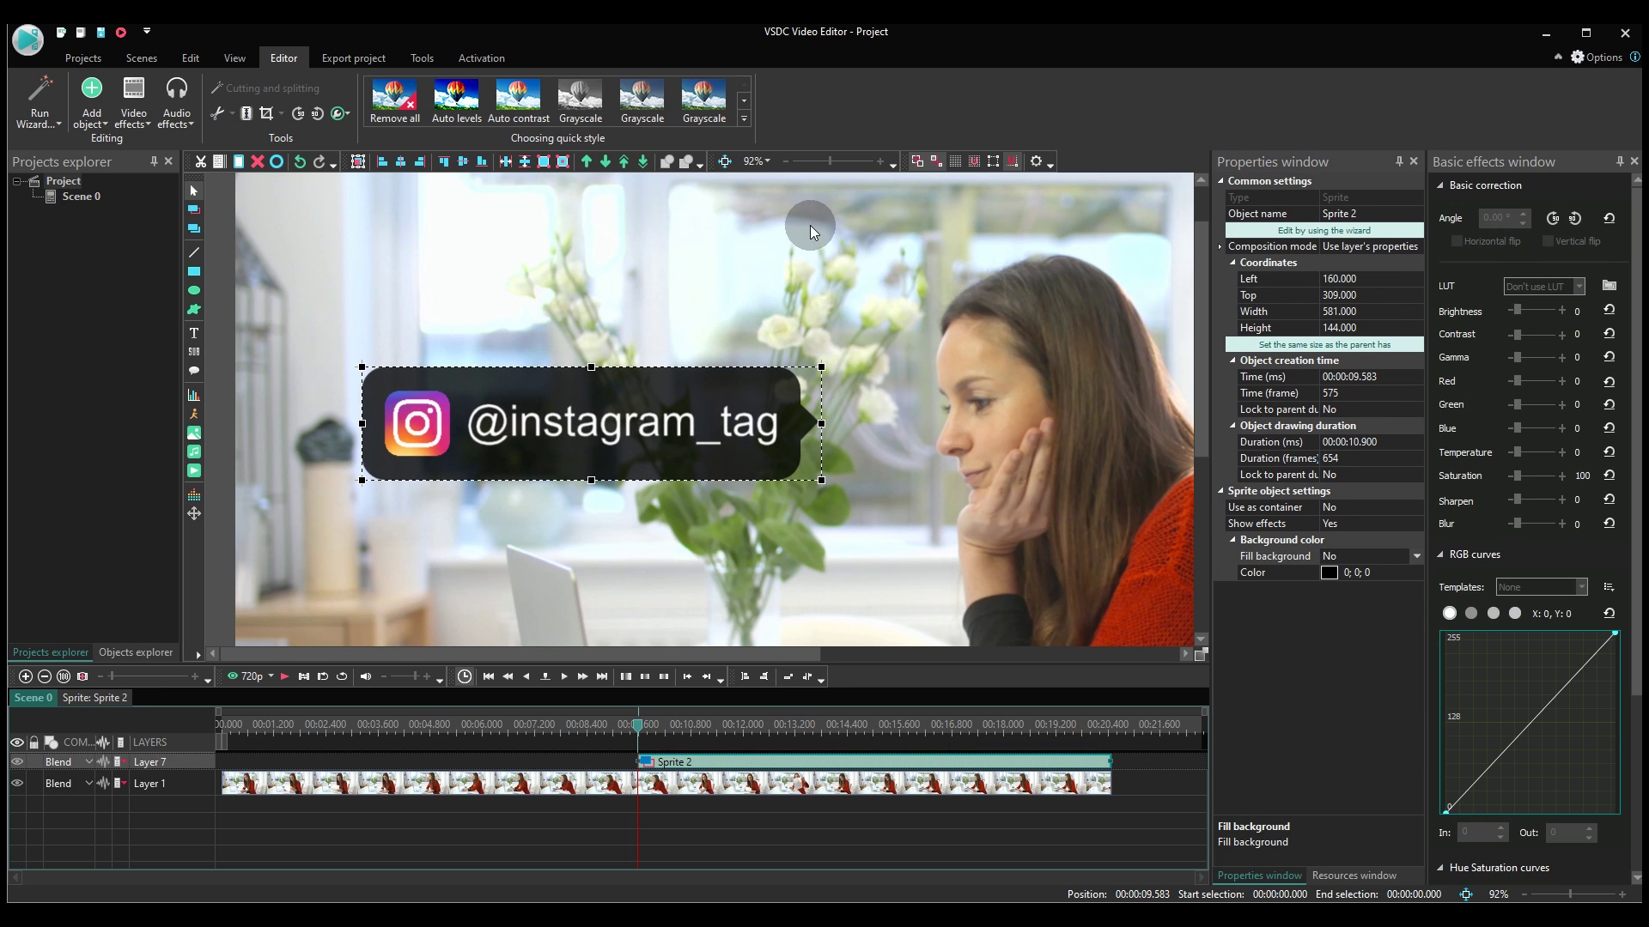
click(726, 163)
click(1168, 316)
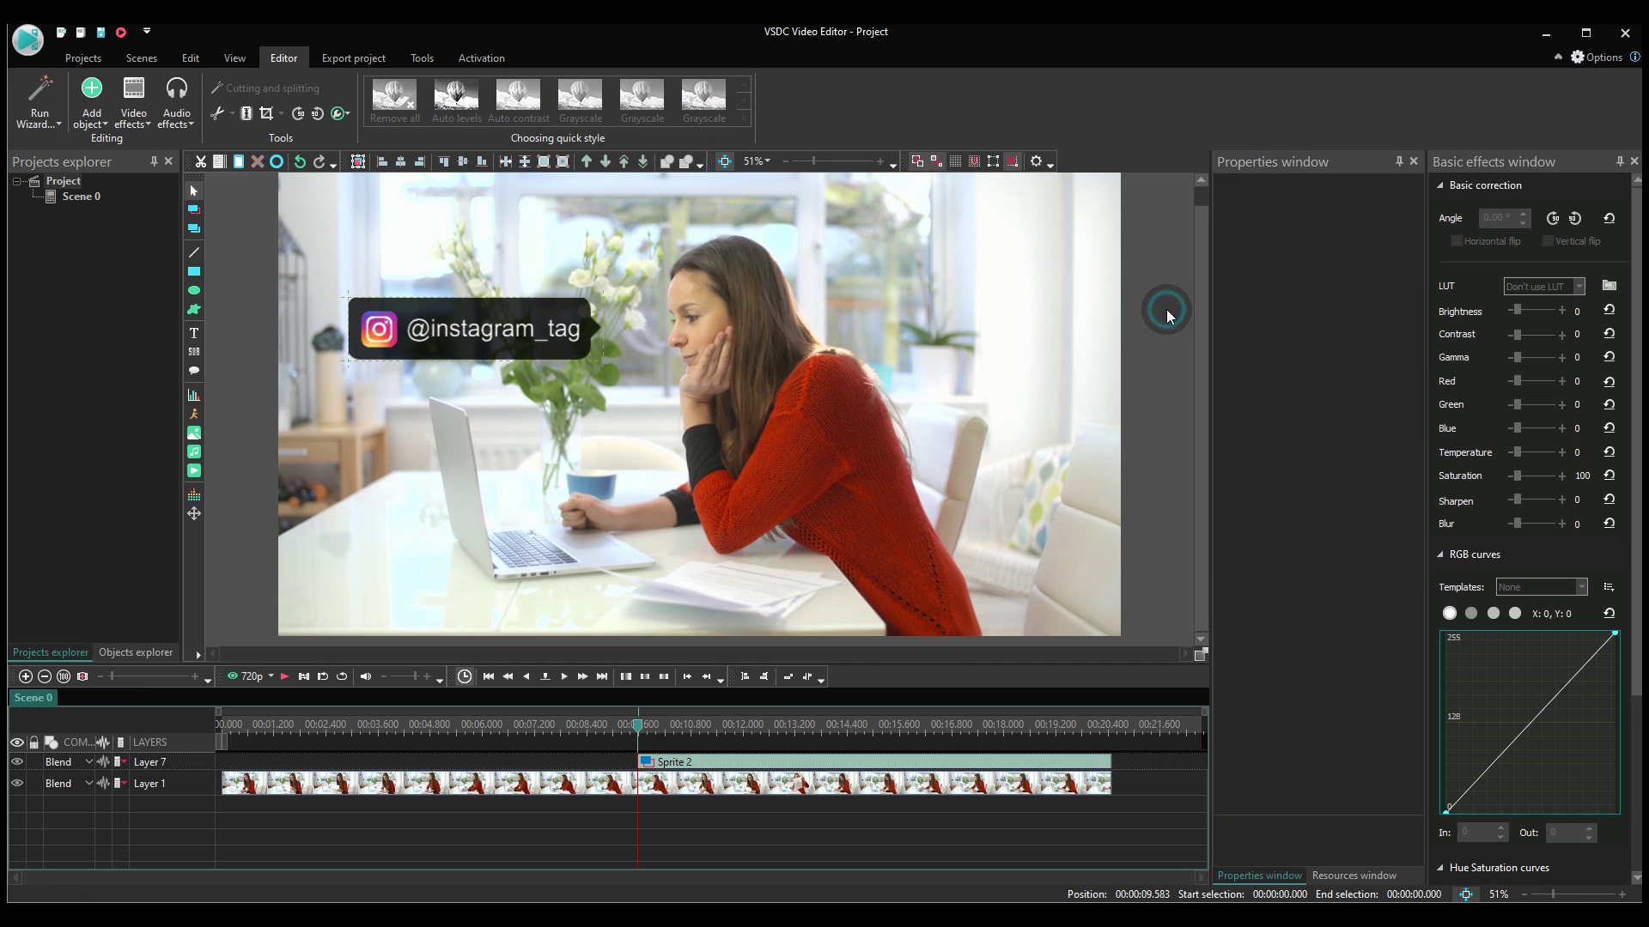
click(681, 764)
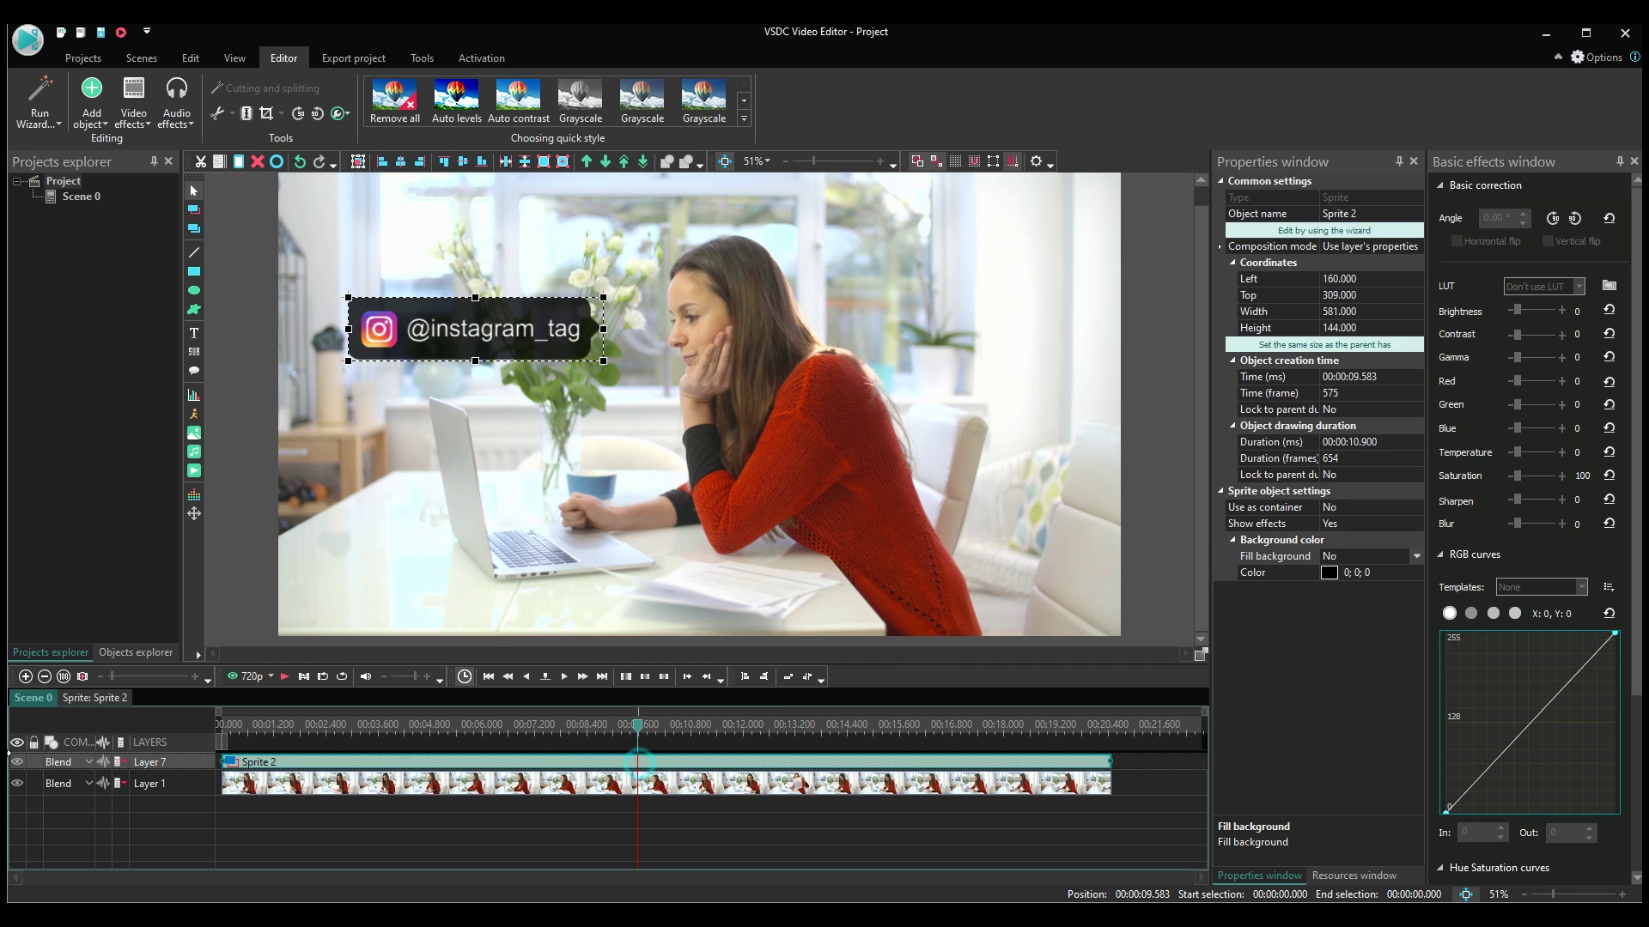
click(18, 762)
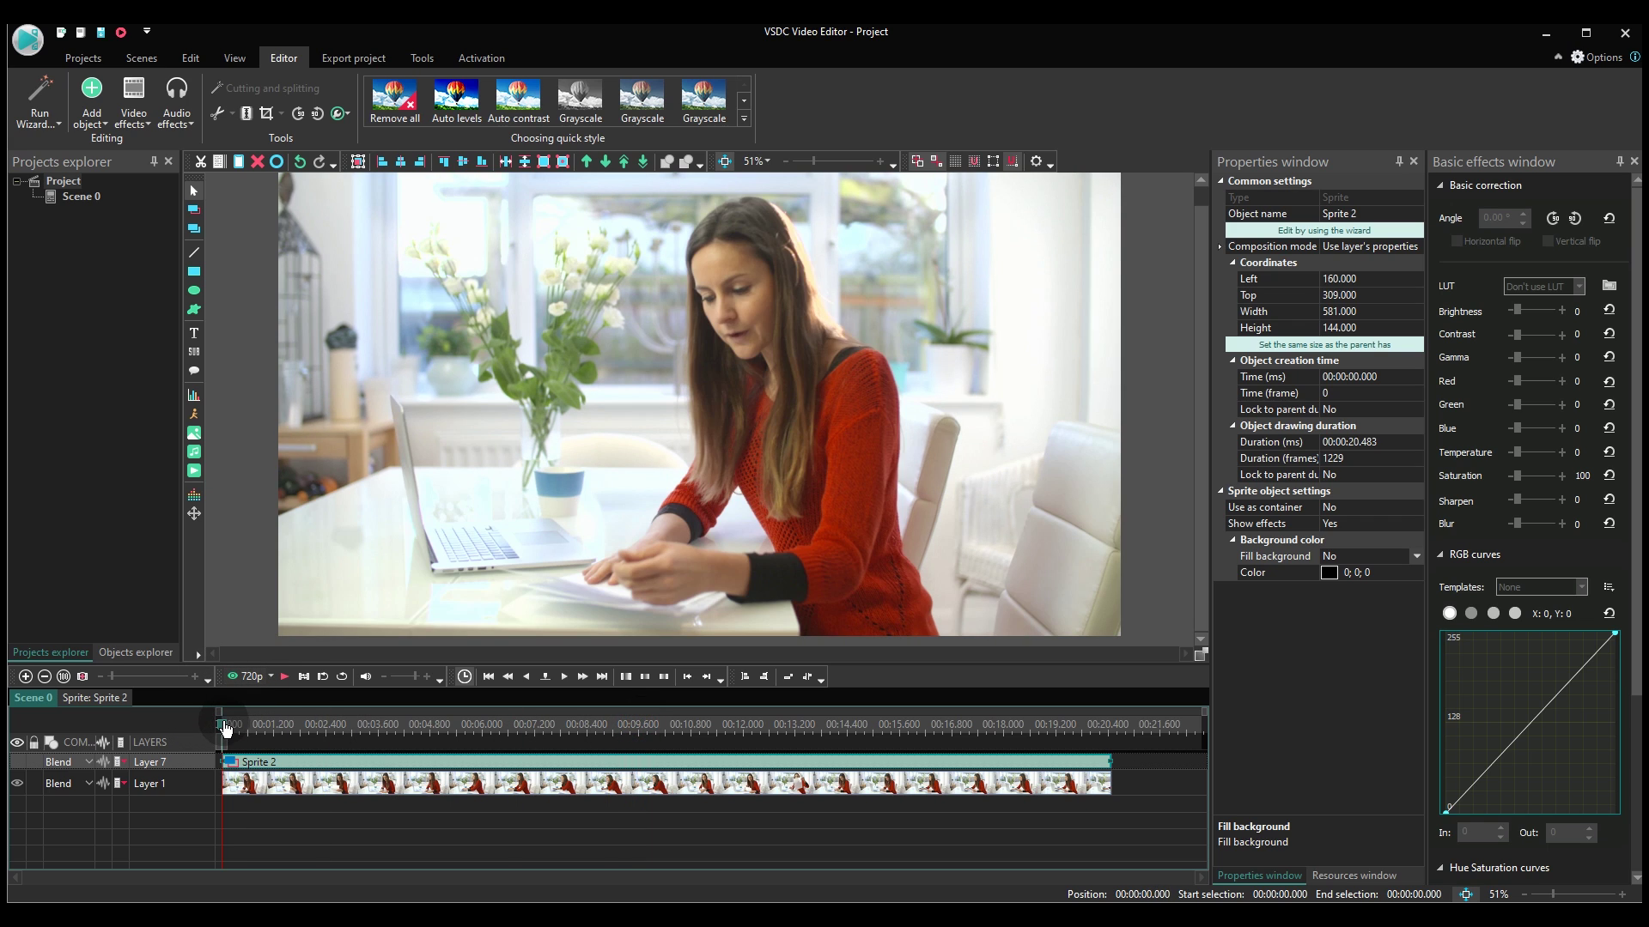
click(335, 589)
- Create a movement map for the video with the tracking box fitted to the woman's face
right_click(673, 384)
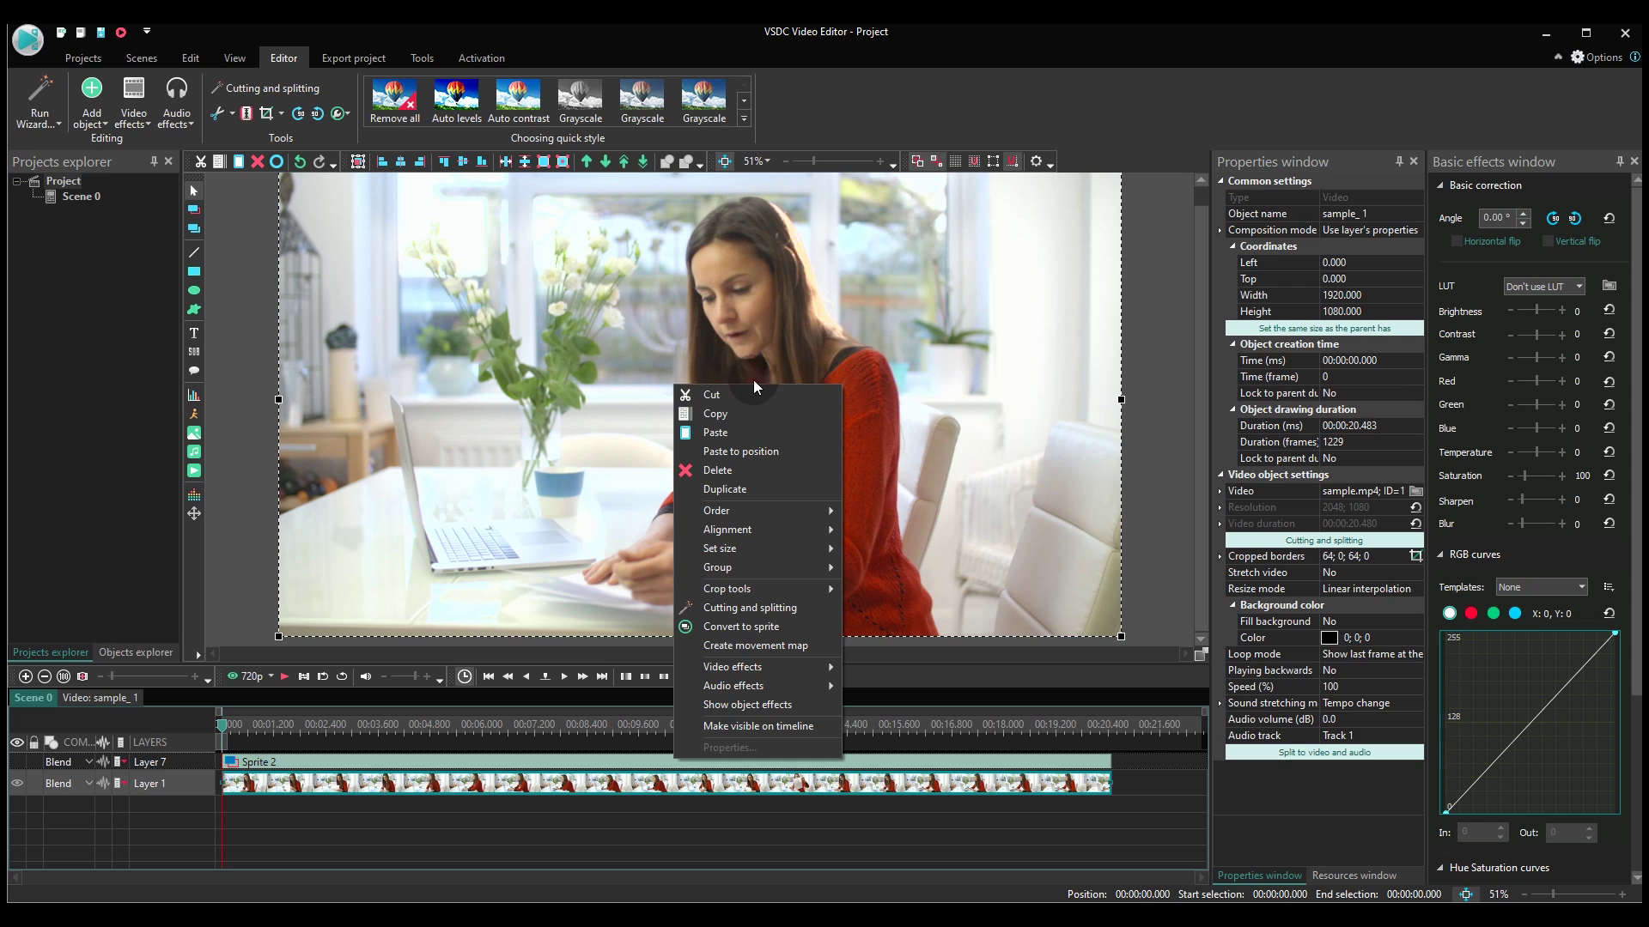
click(811, 647)
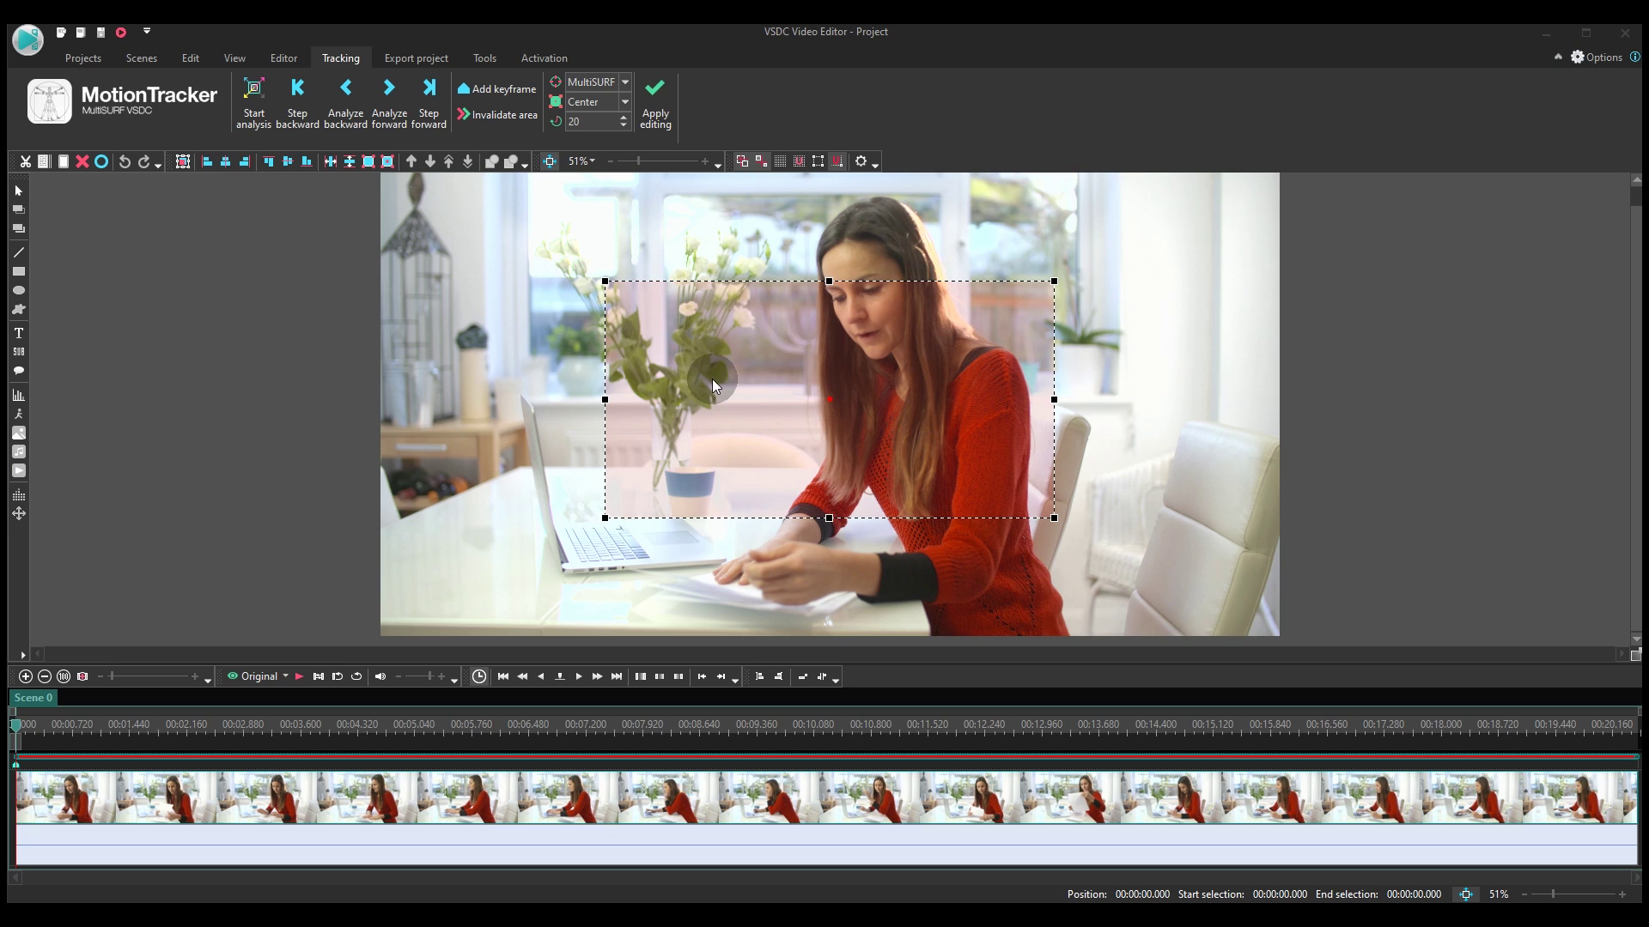
drag(672, 365, 889, 367)
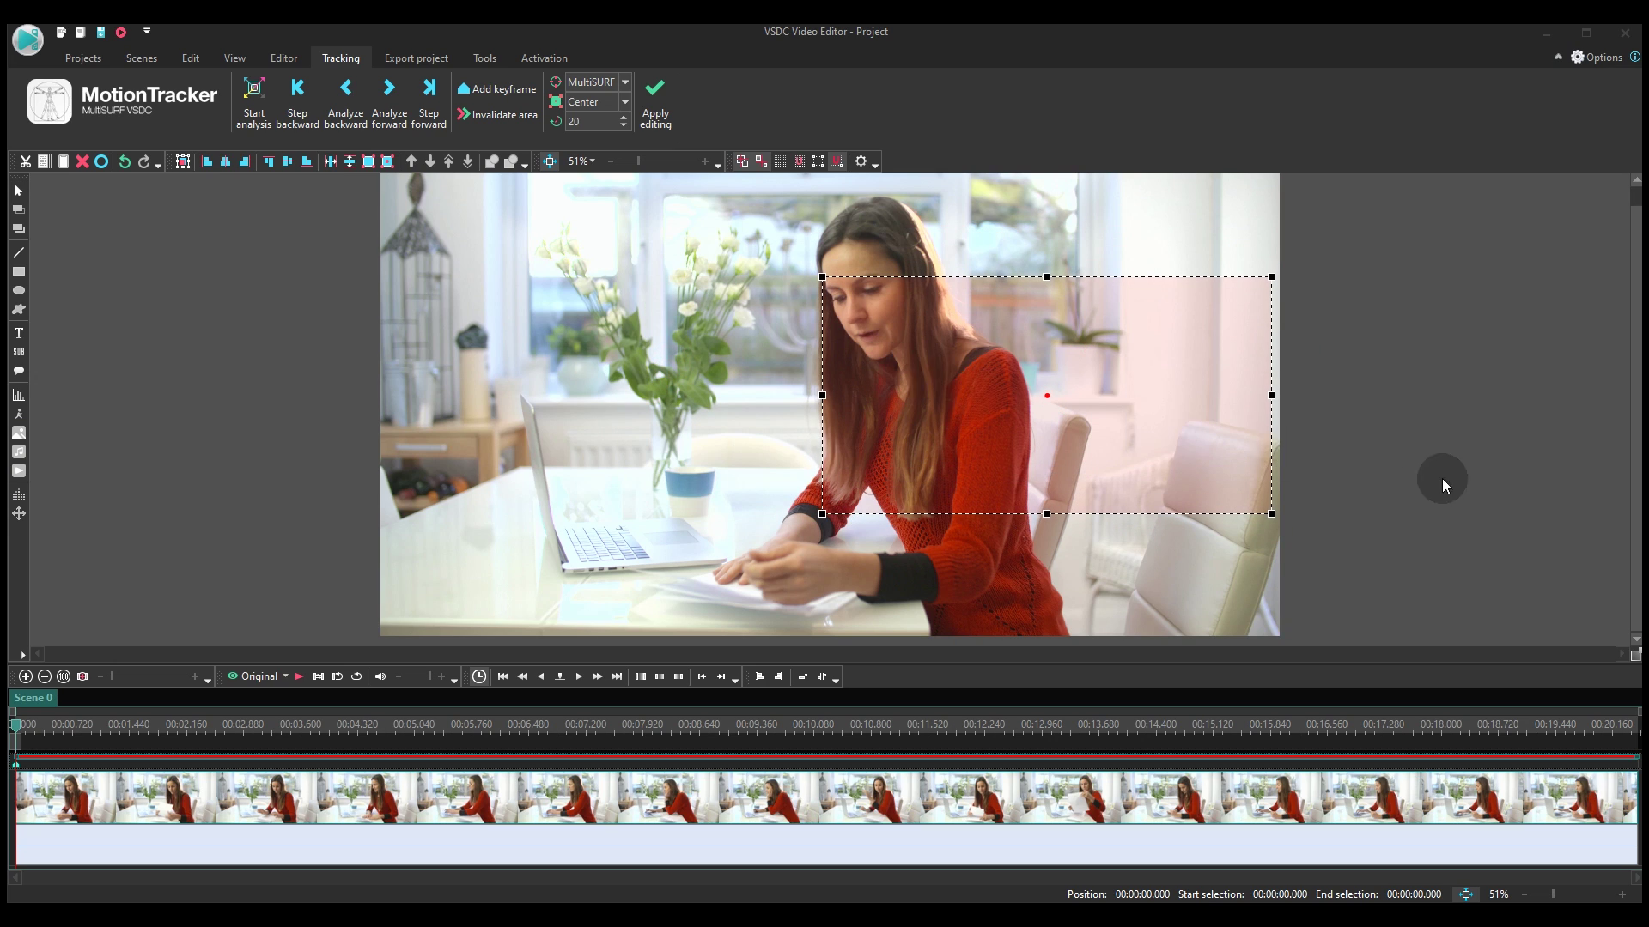
drag(1271, 514, 867, 312)
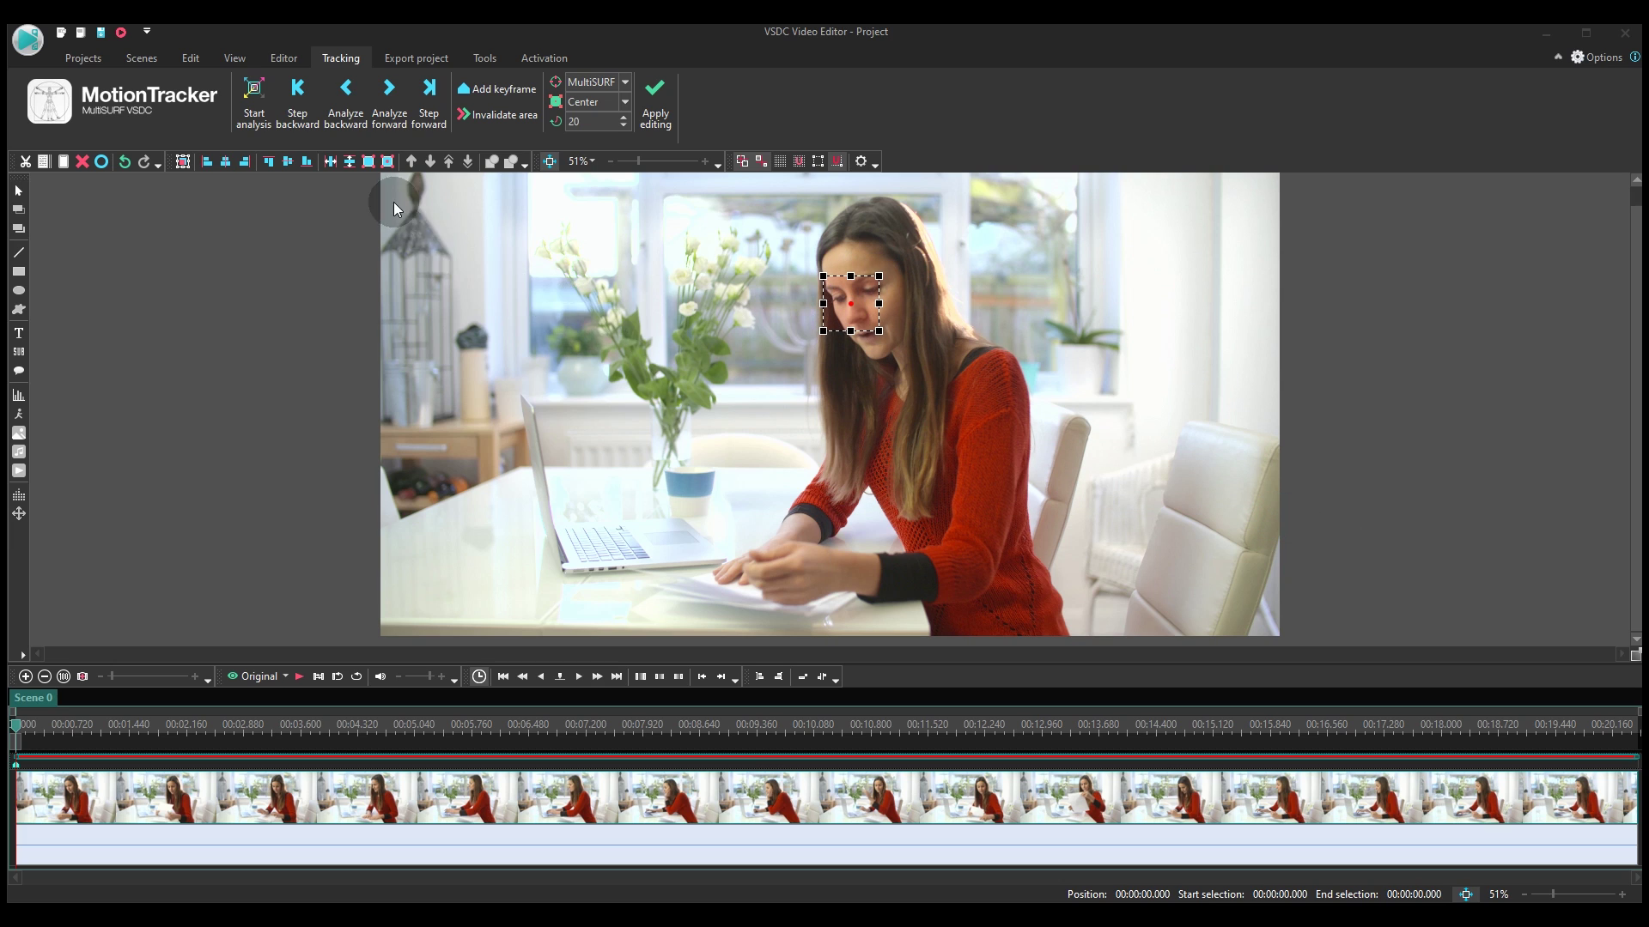
- Analyze the face forward through the clip, apply and save the map, and unhide the label
click(252, 119)
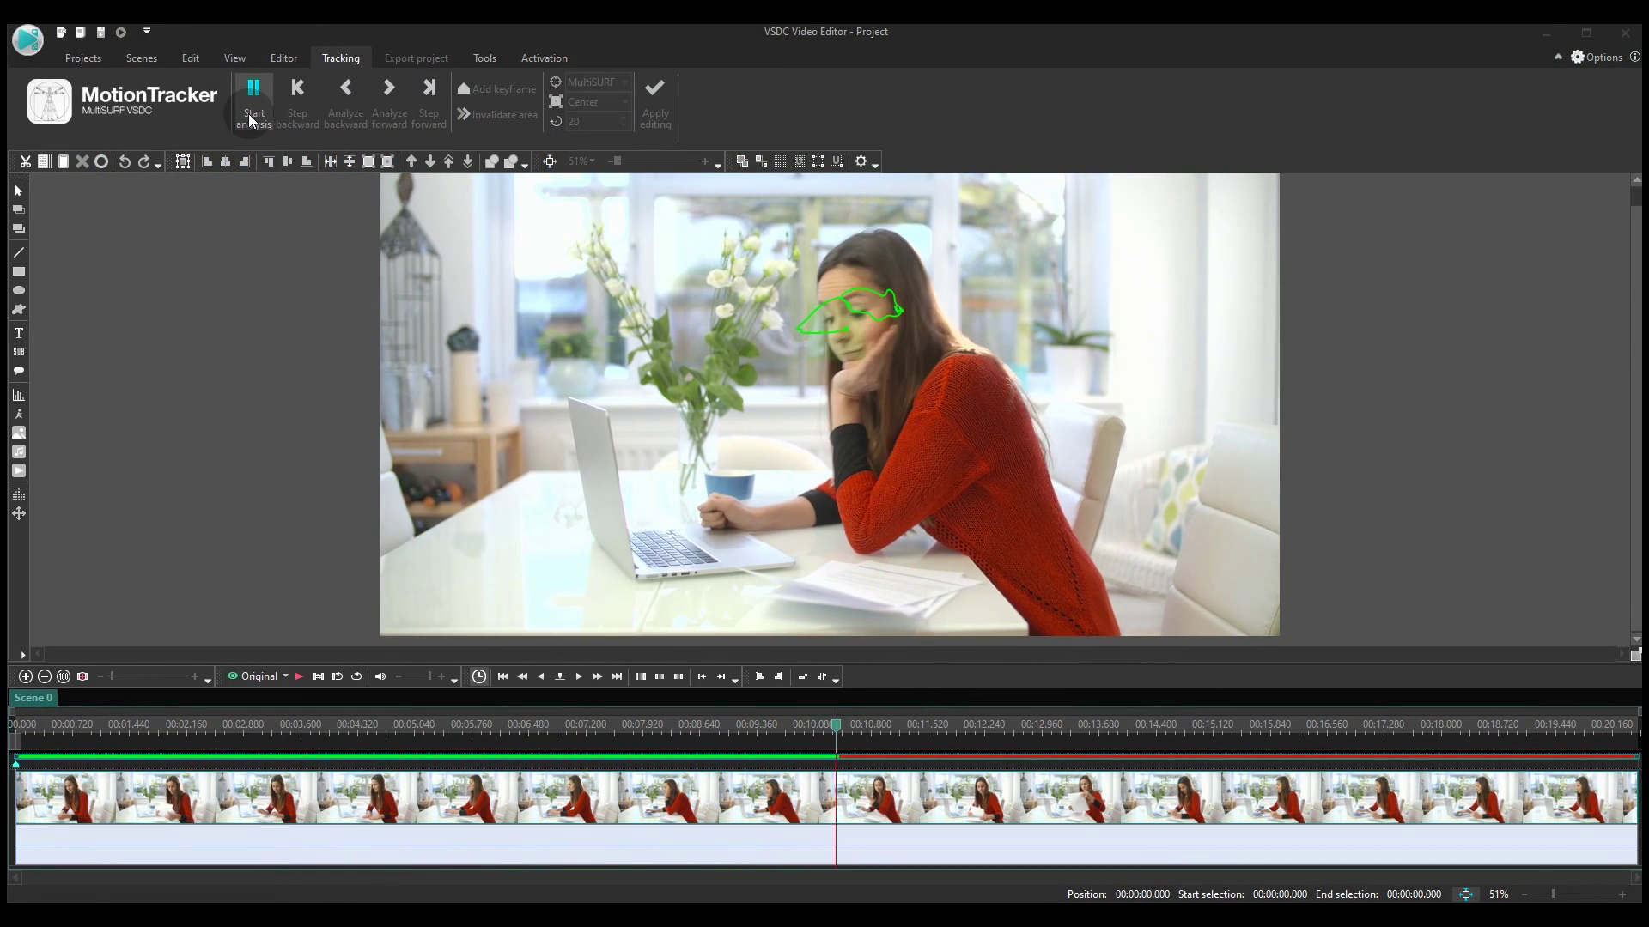
click(391, 108)
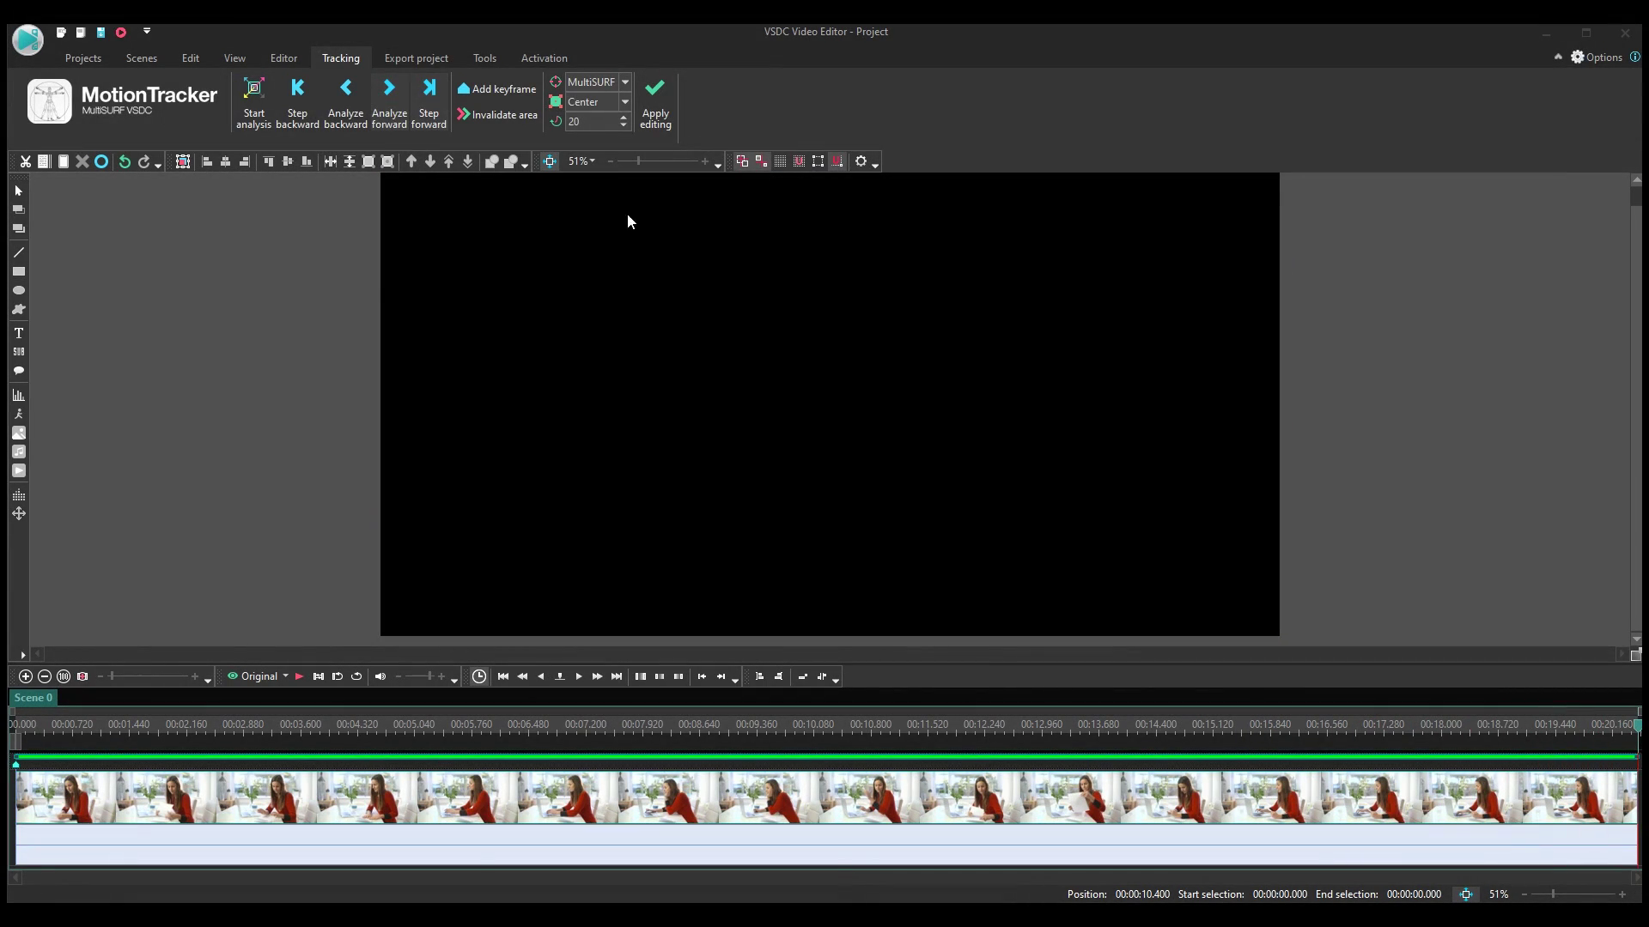
click(667, 104)
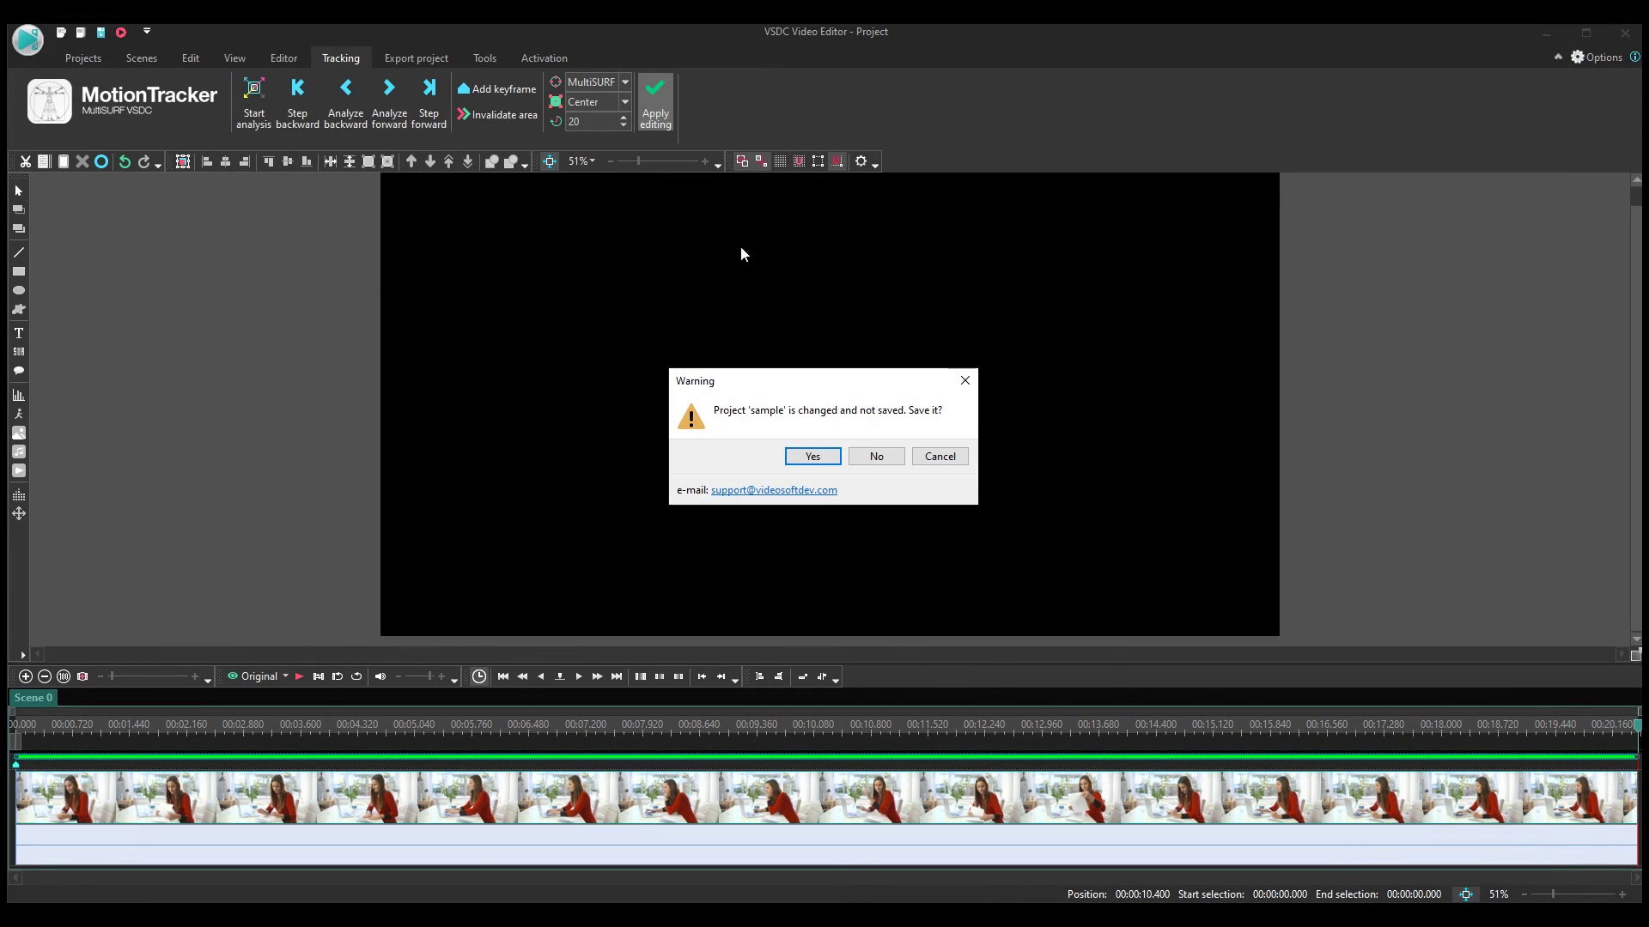
click(808, 459)
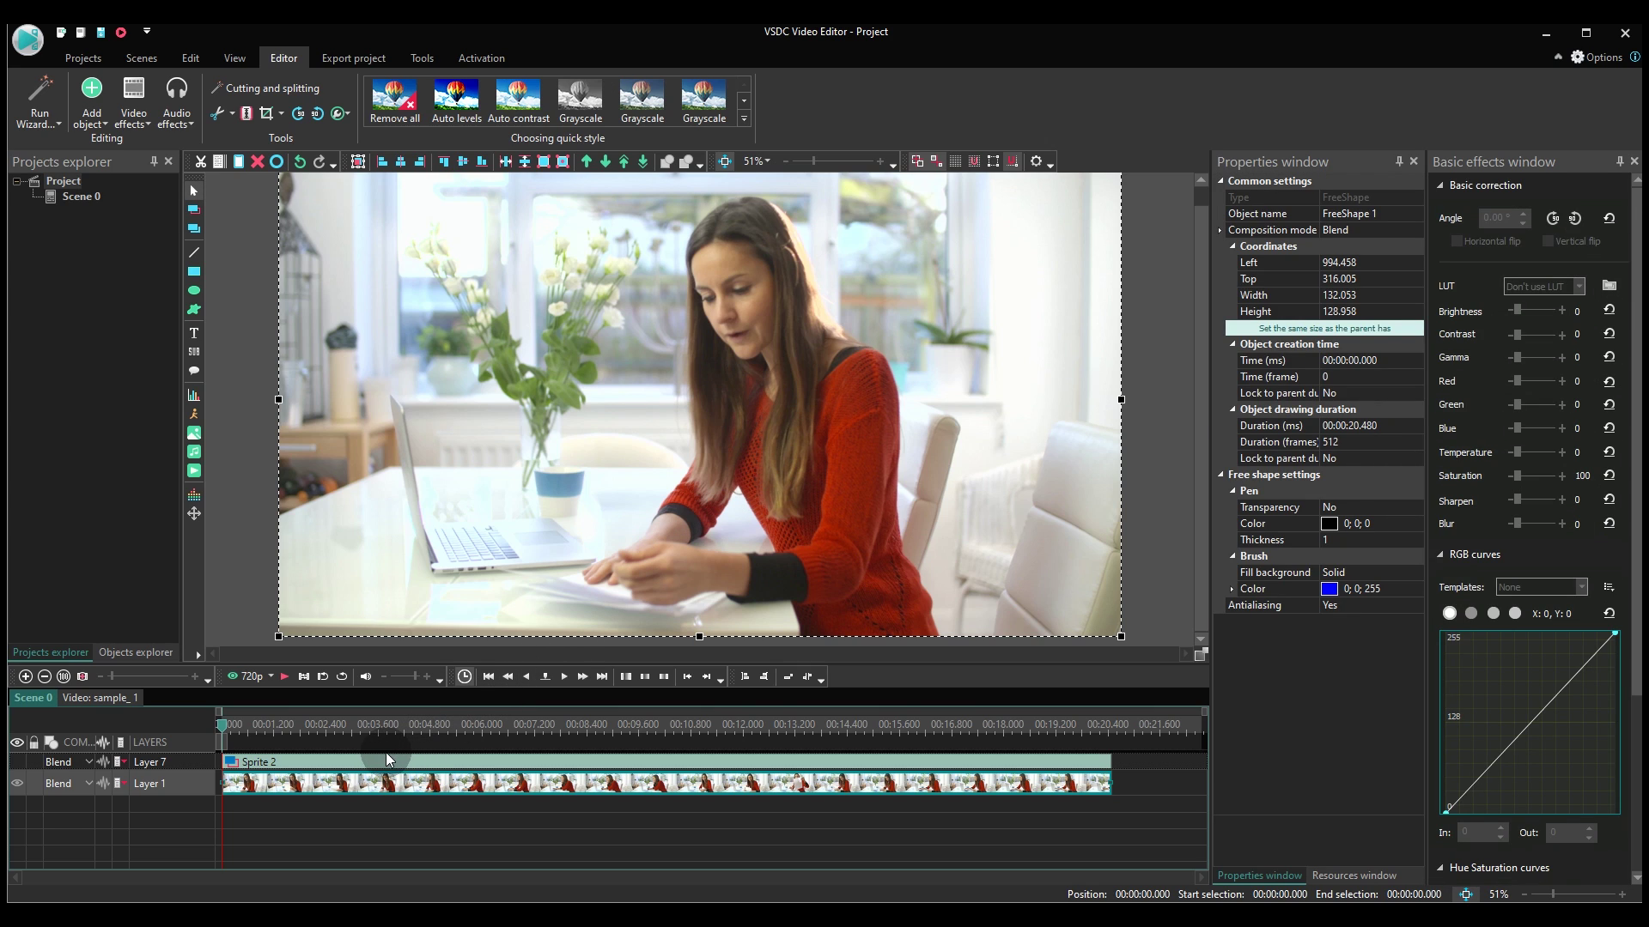
click(17, 763)
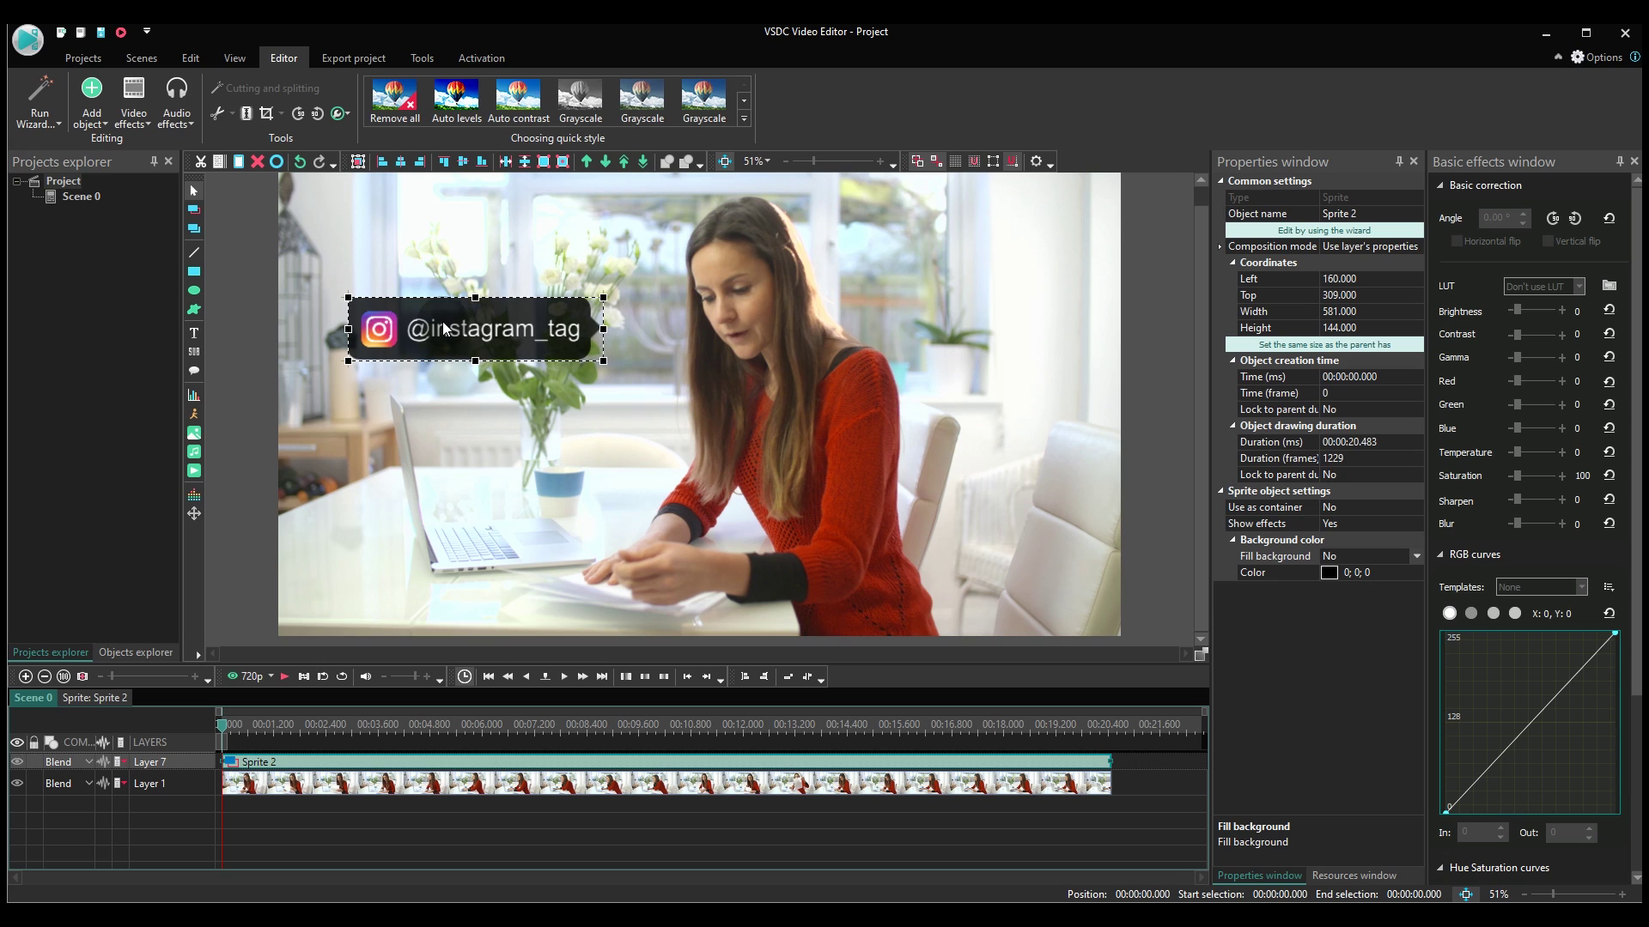
- Move the tag over her face and add a Movement map from sample.mproj inside Sprite 2
drag(445, 329, 700, 288)
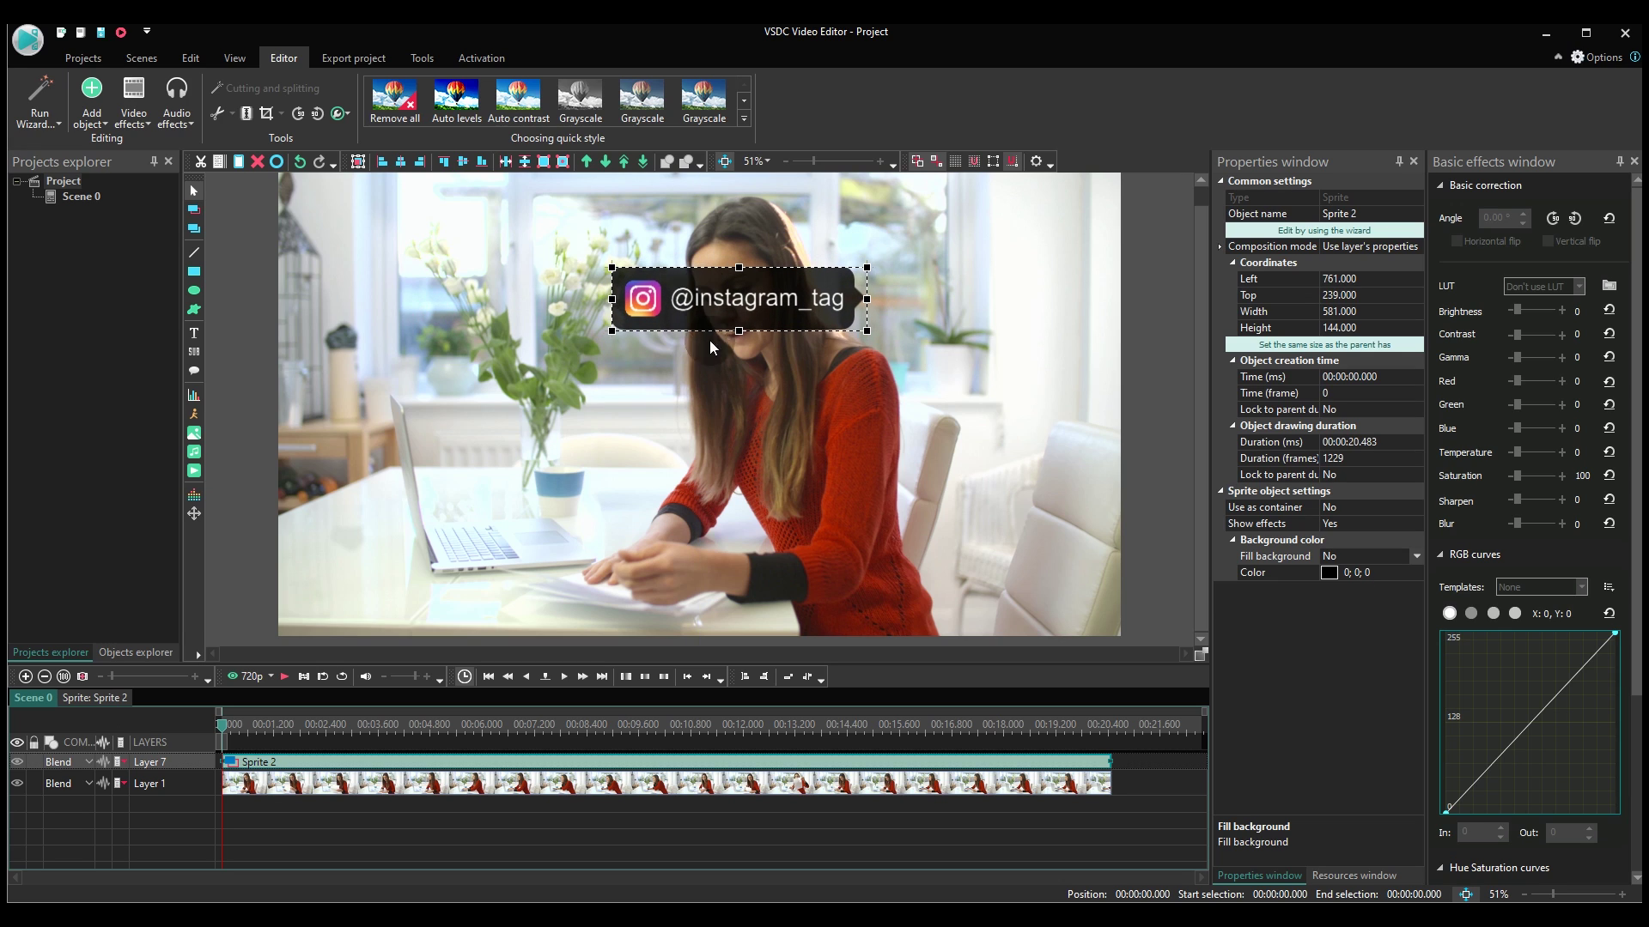
double_click(464, 763)
click(631, 856)
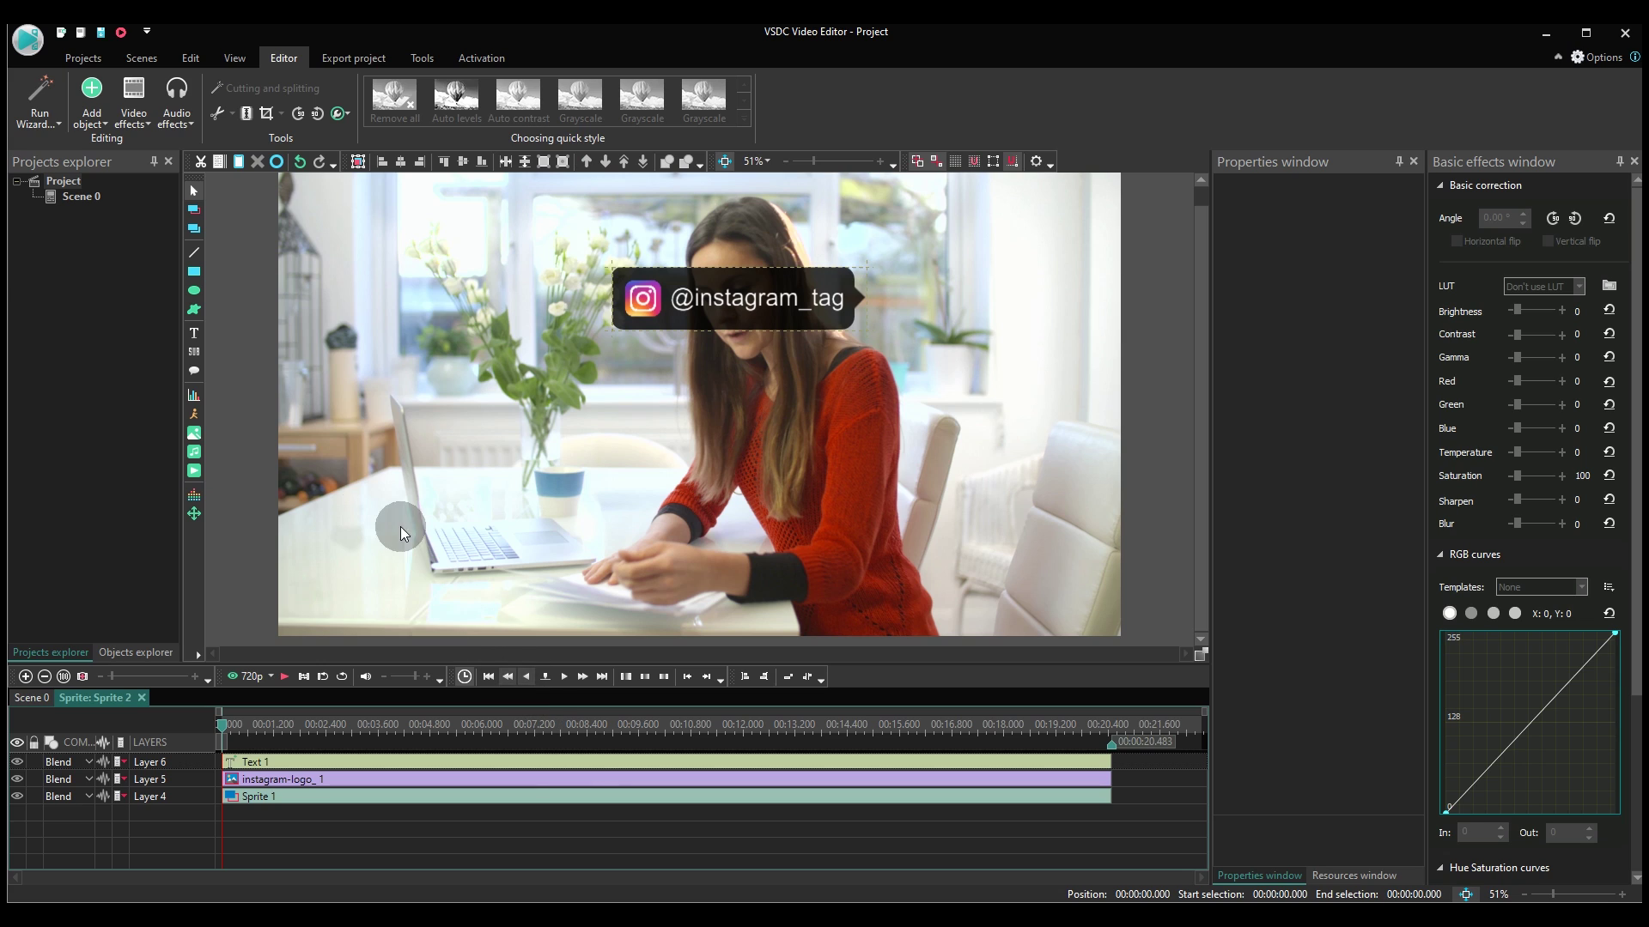
click(92, 108)
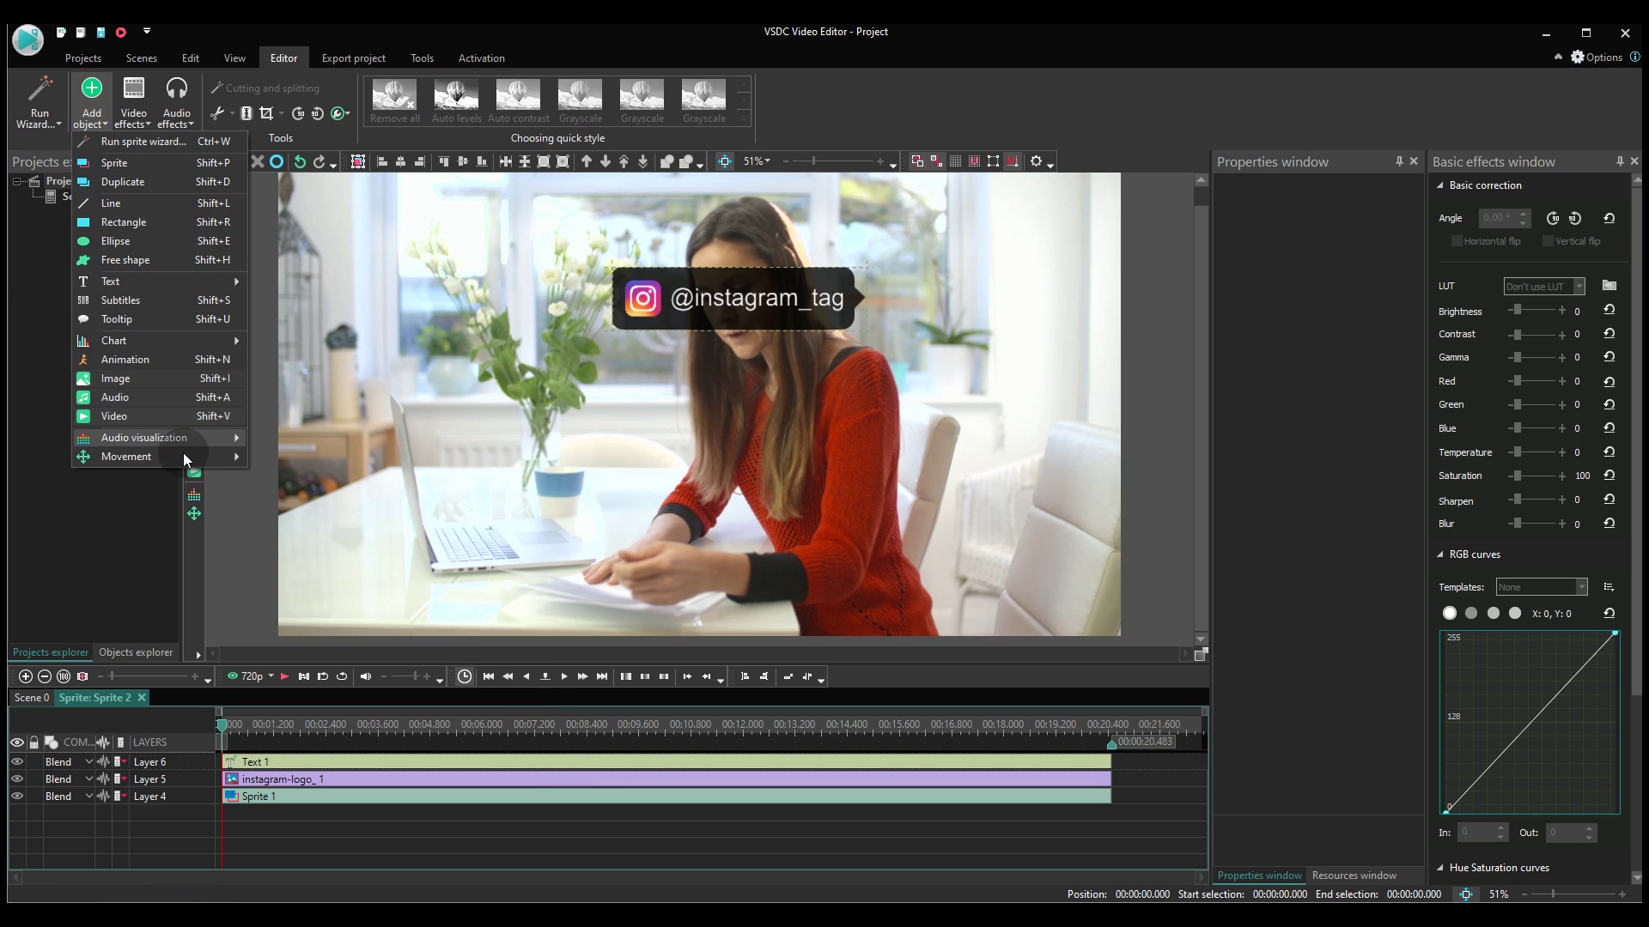
mouse_move(183, 457)
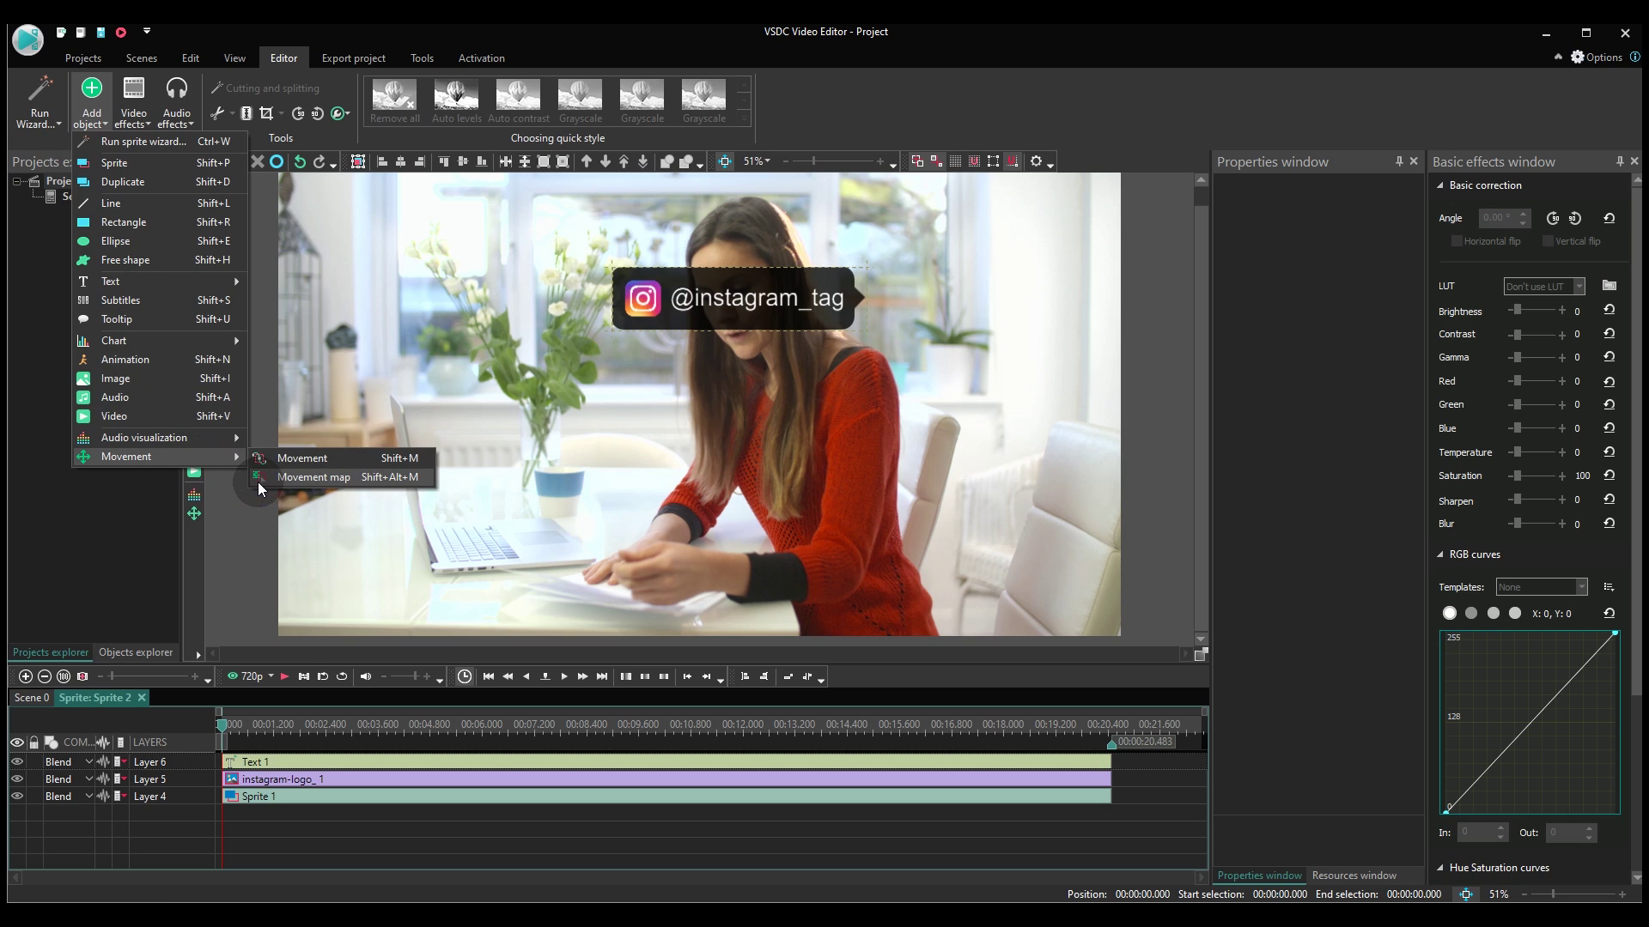
click(362, 481)
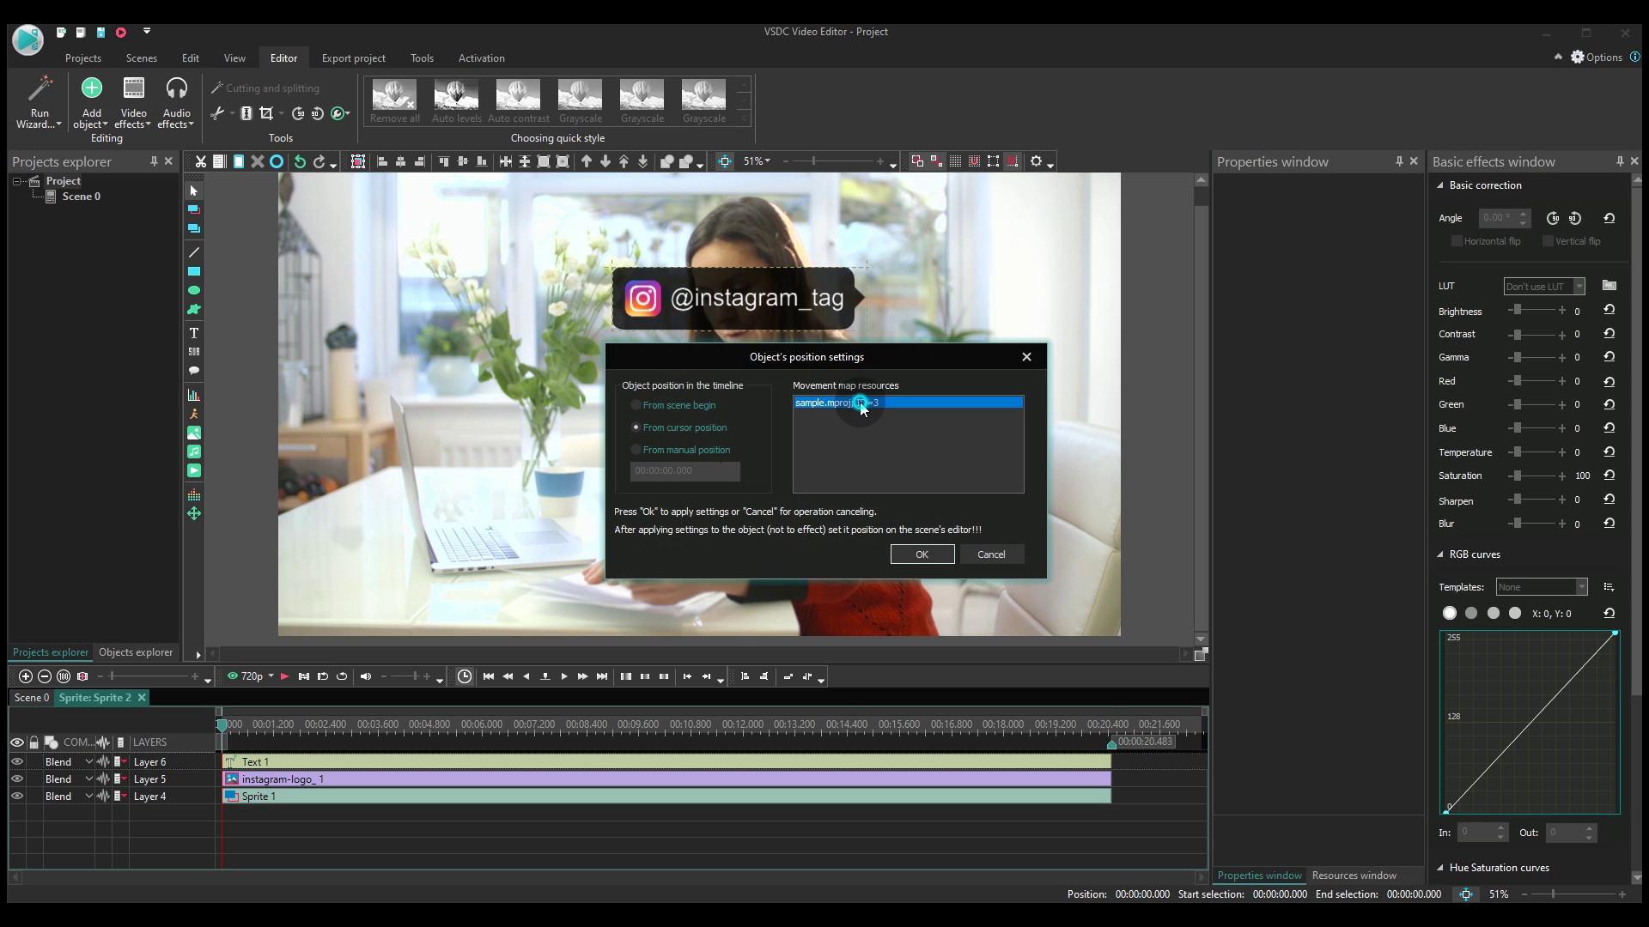
click(934, 555)
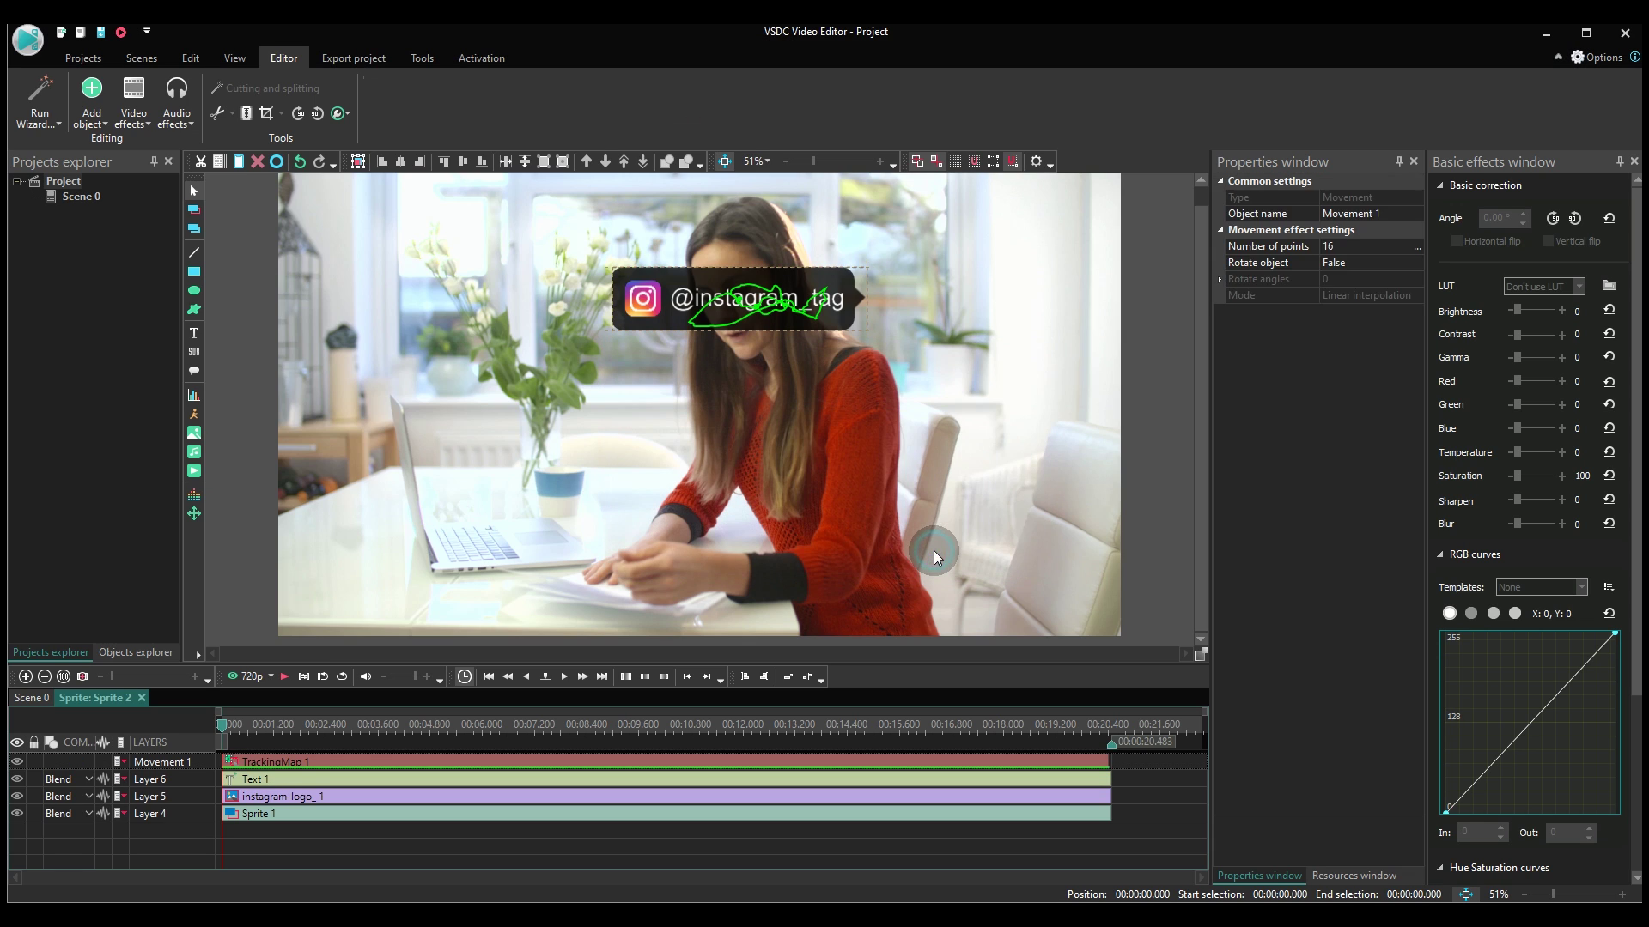
- Shift the tracked tag left so it sits beside the woman's head
click(31, 702)
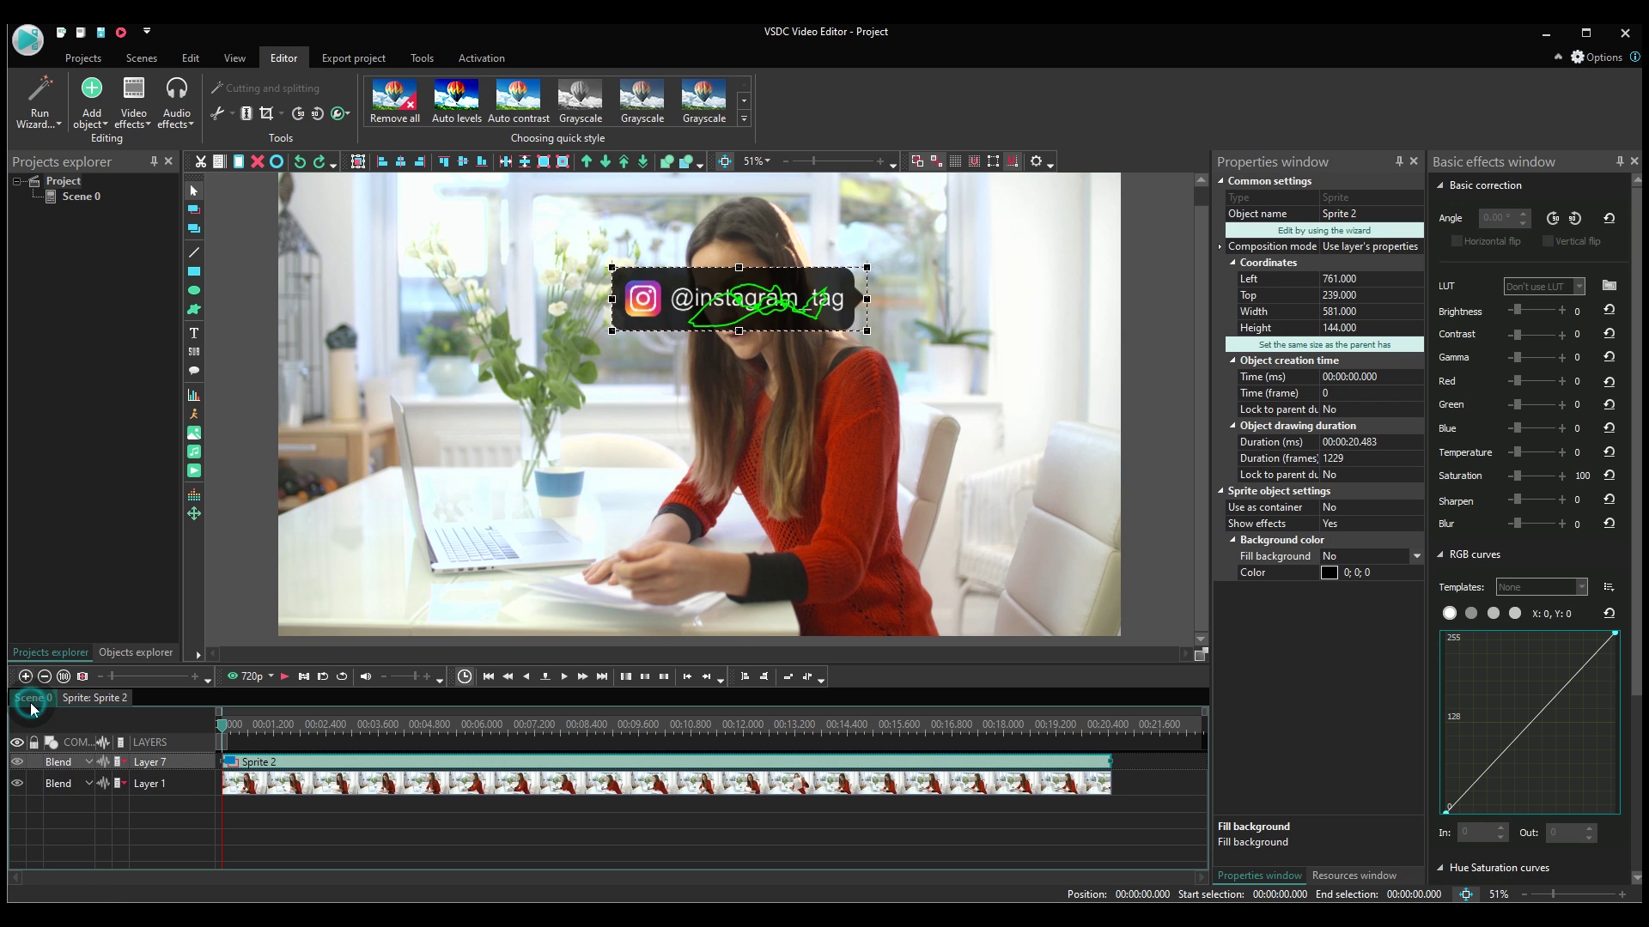
double_click(273, 762)
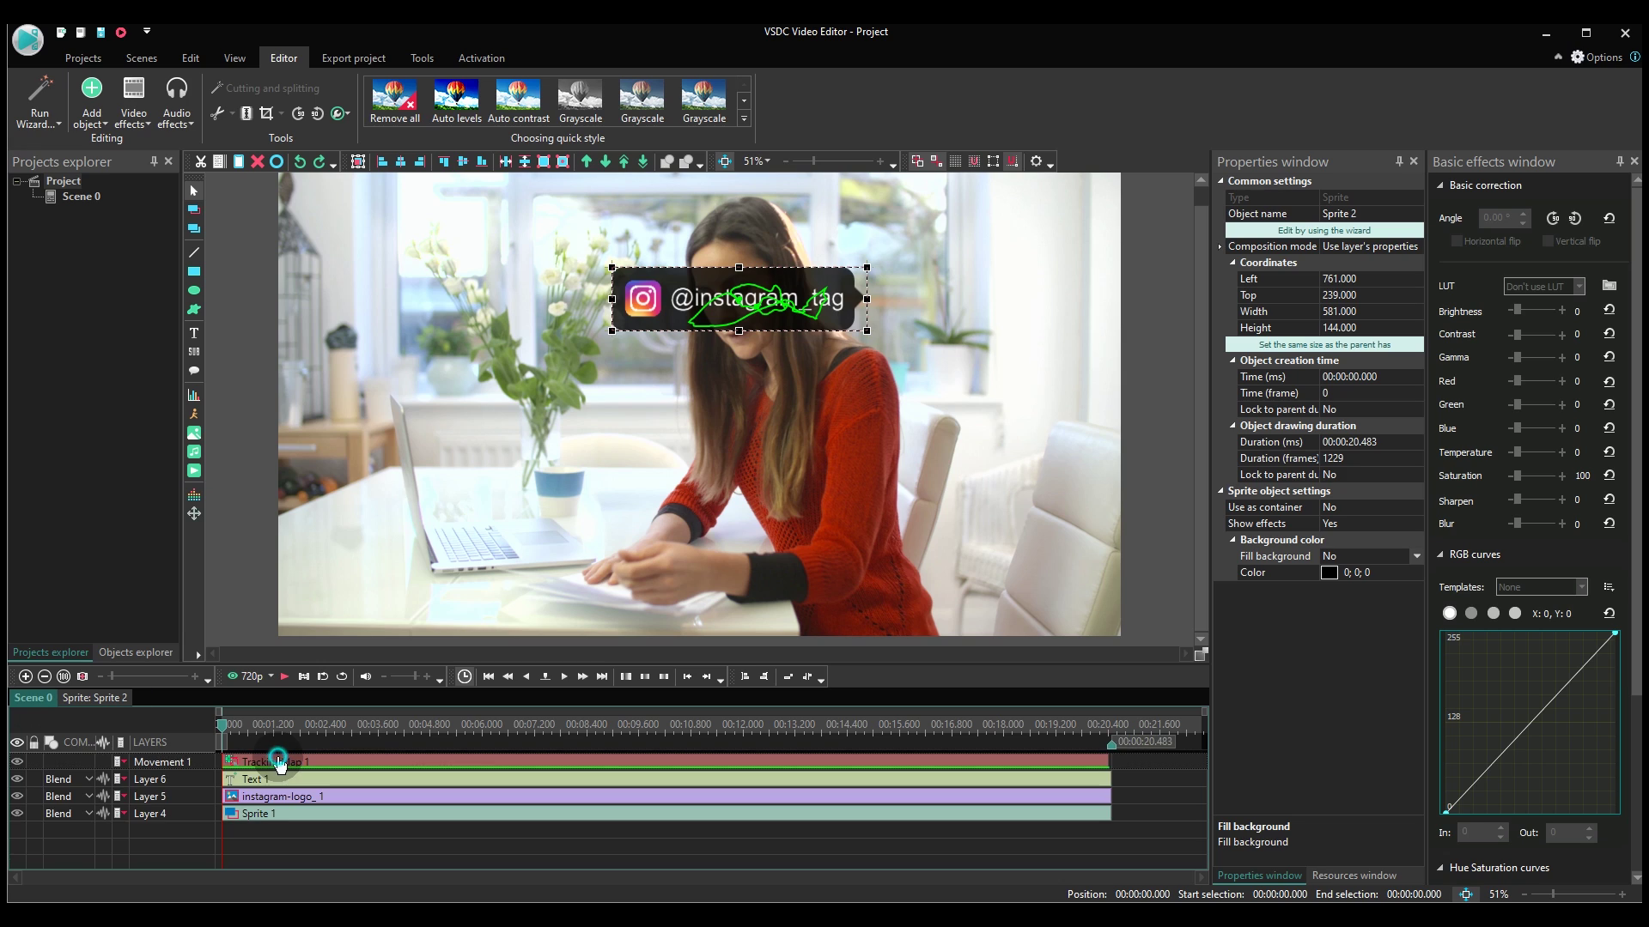
click(266, 764)
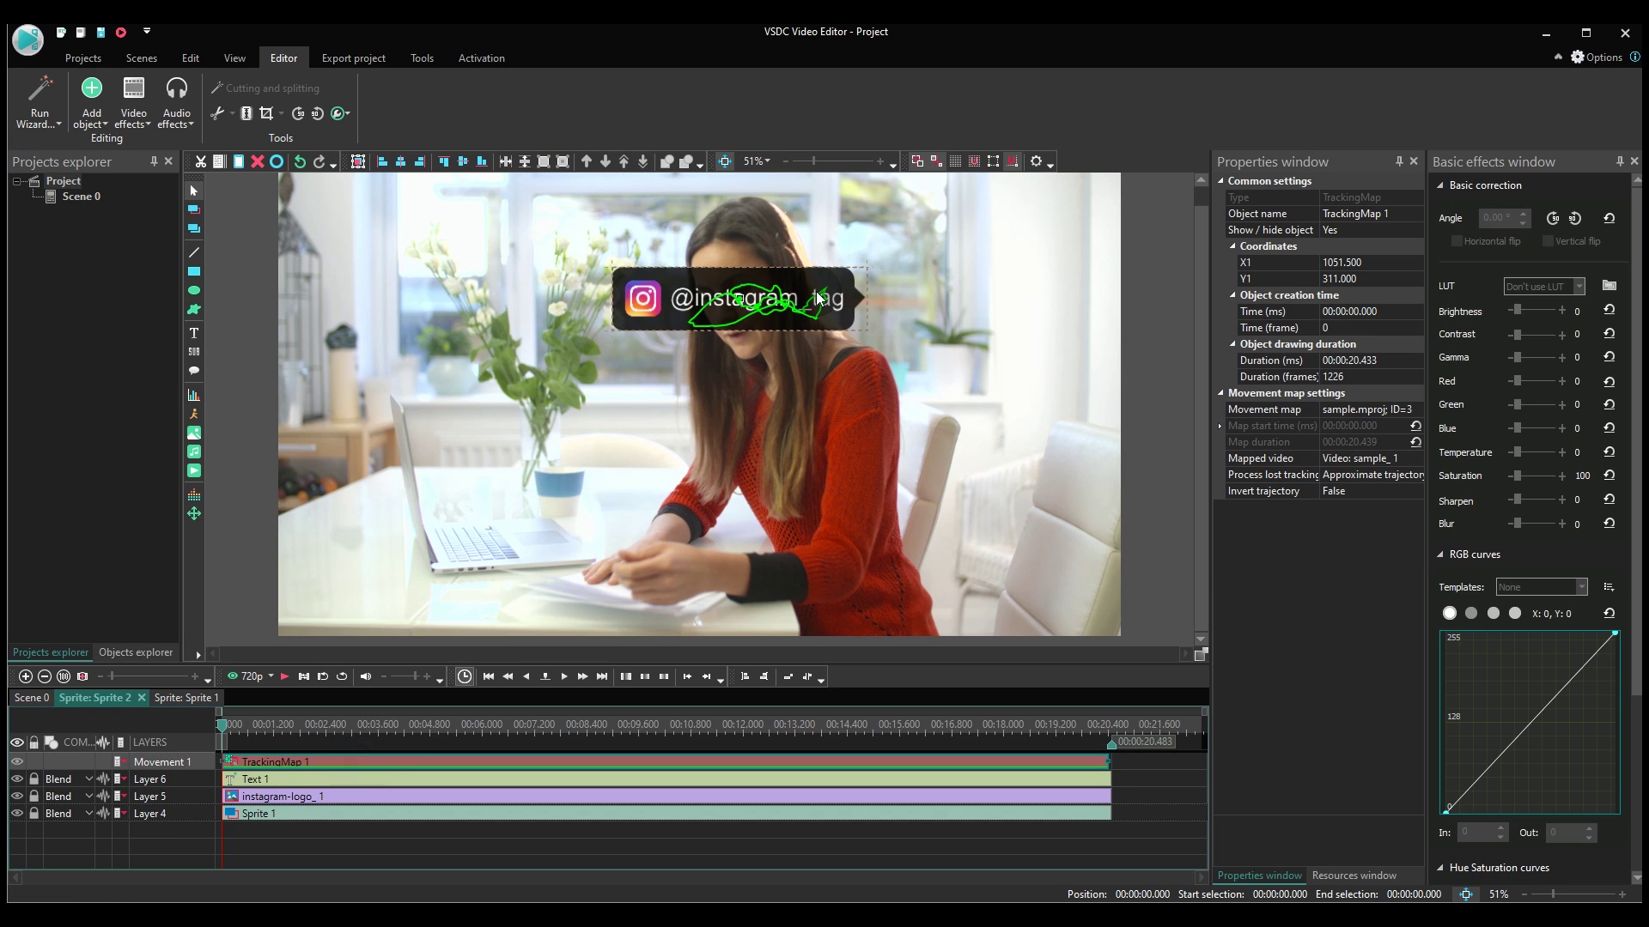
drag(712, 304, 500, 315)
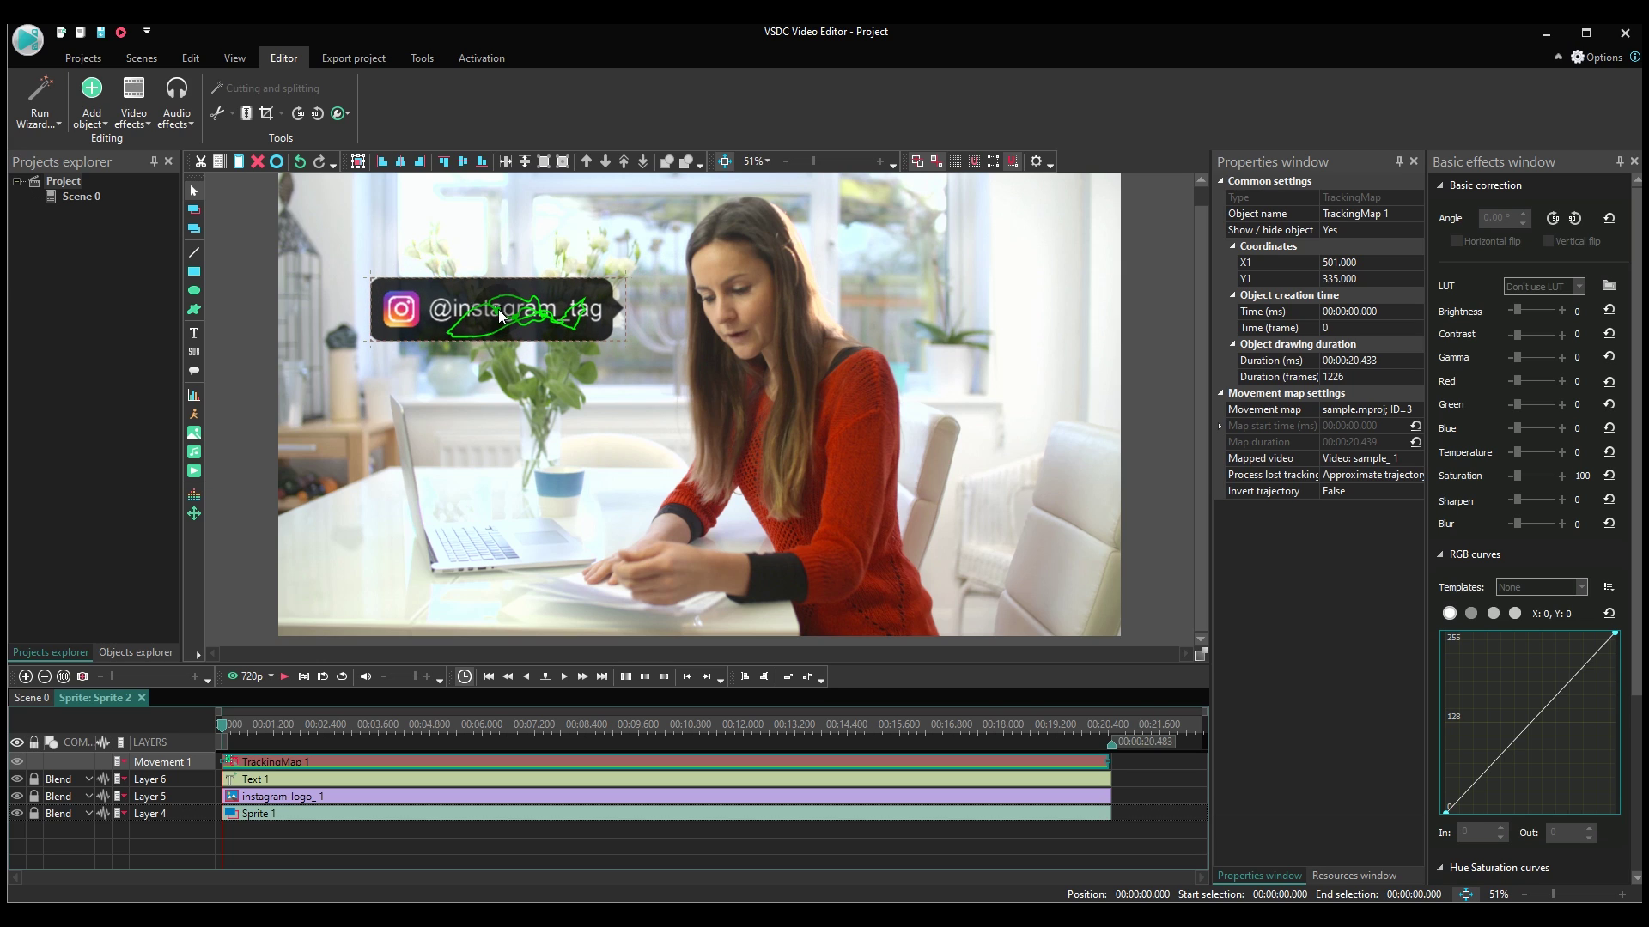
- Unlock Layers 4–6 and play the preview to verify the tag follows her
click(33, 813)
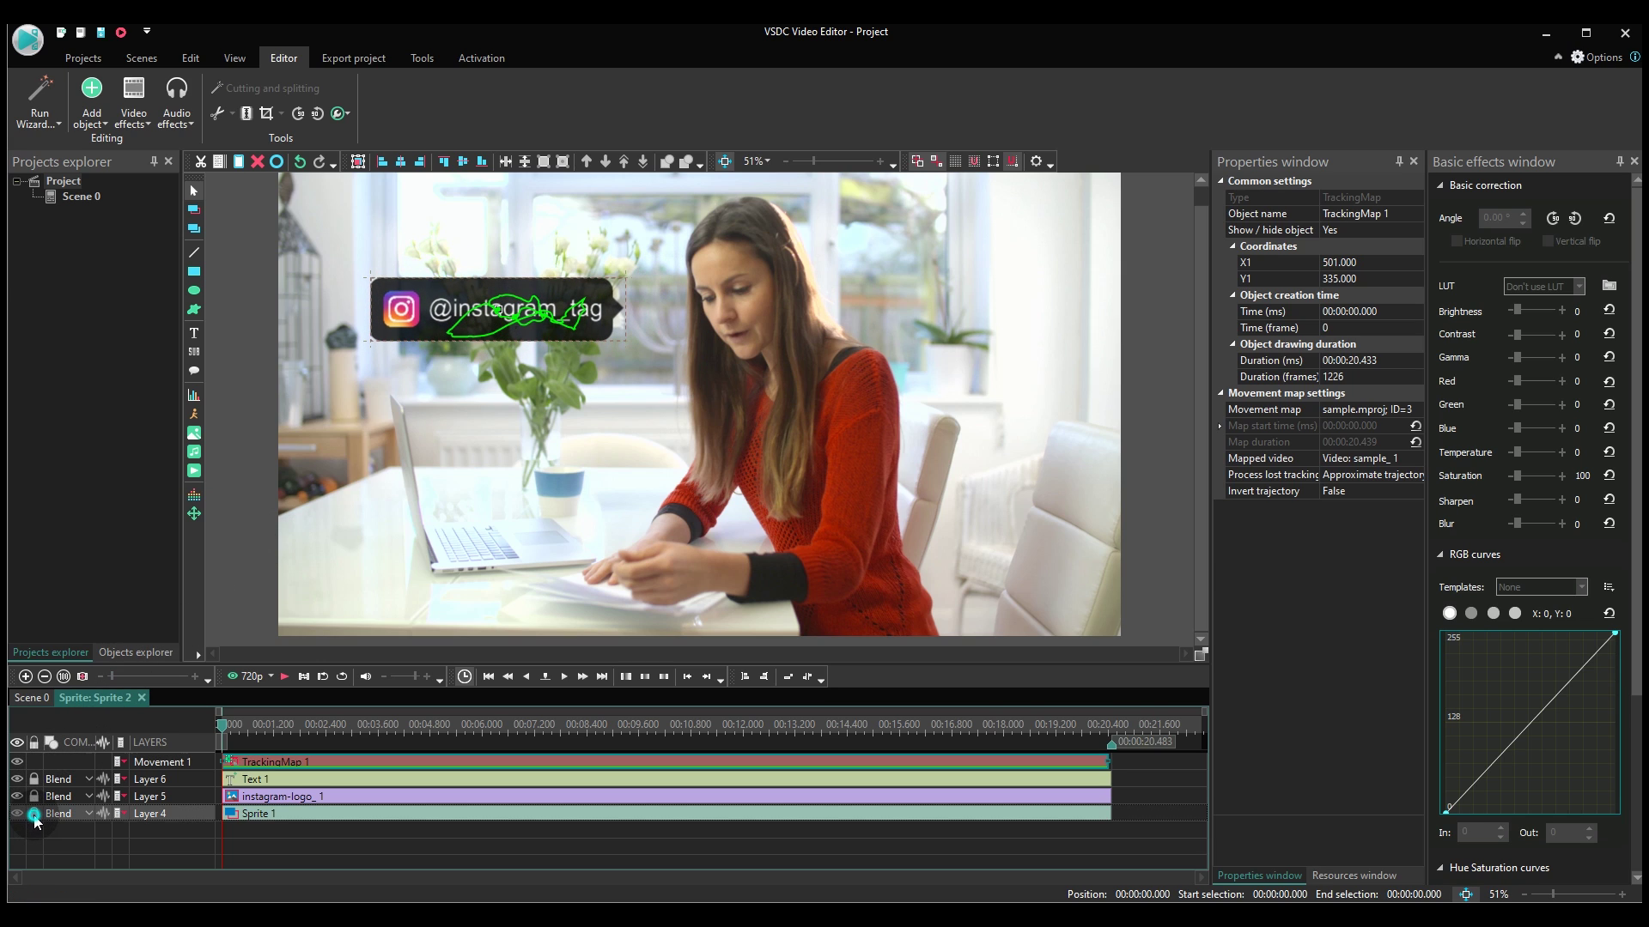
click(34, 796)
click(33, 781)
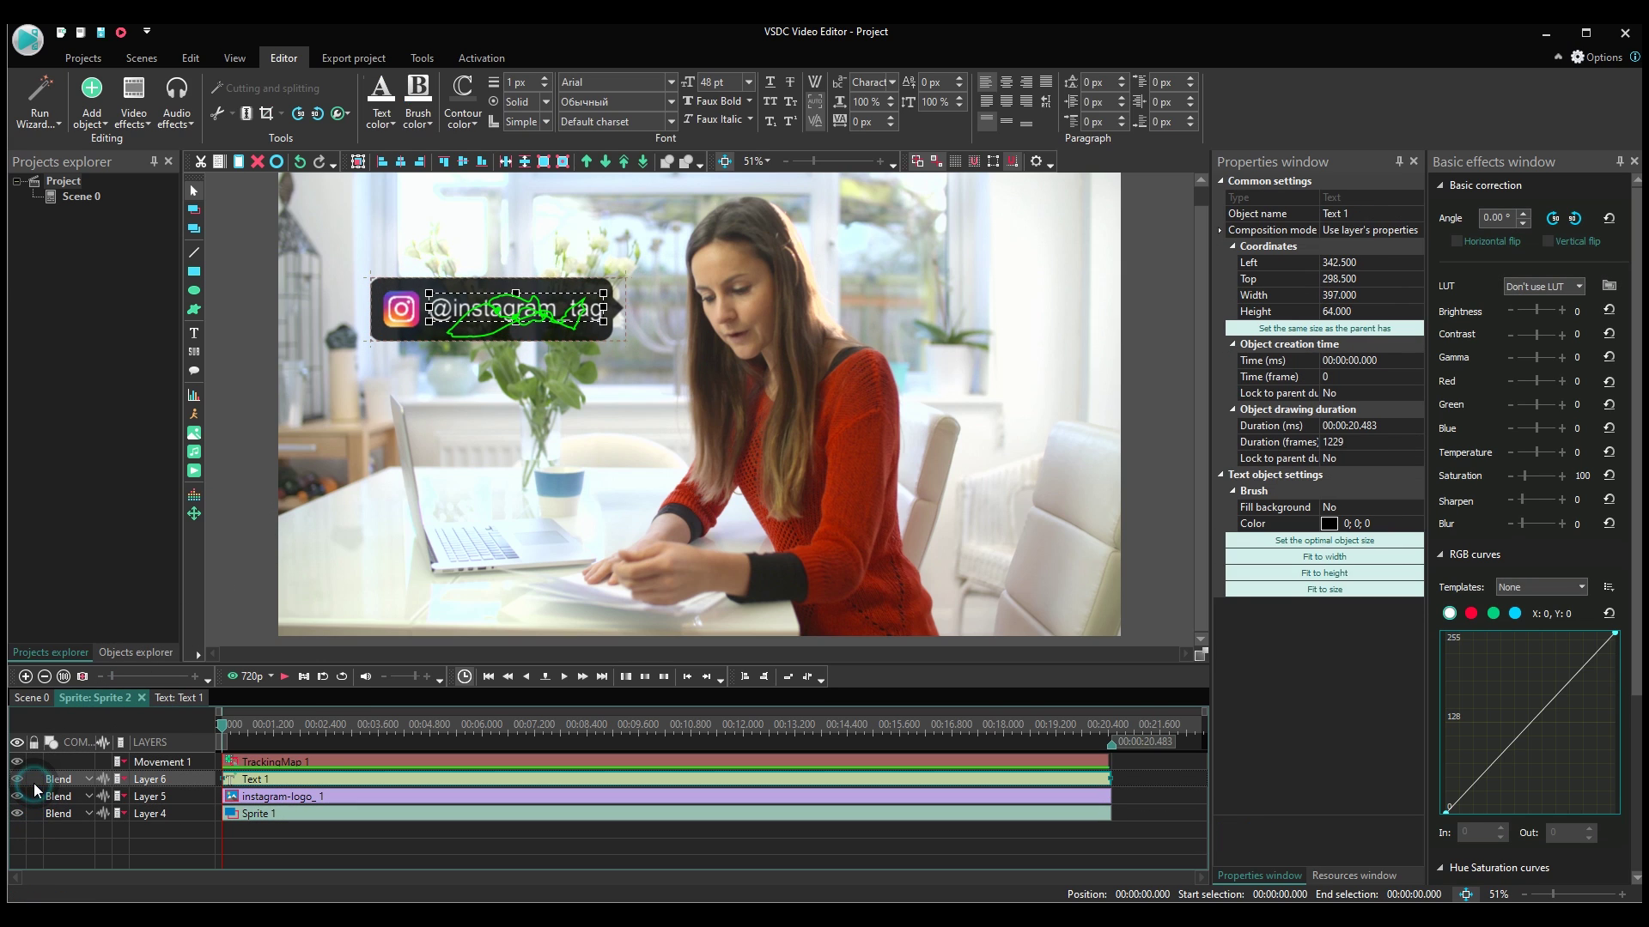
click(225, 729)
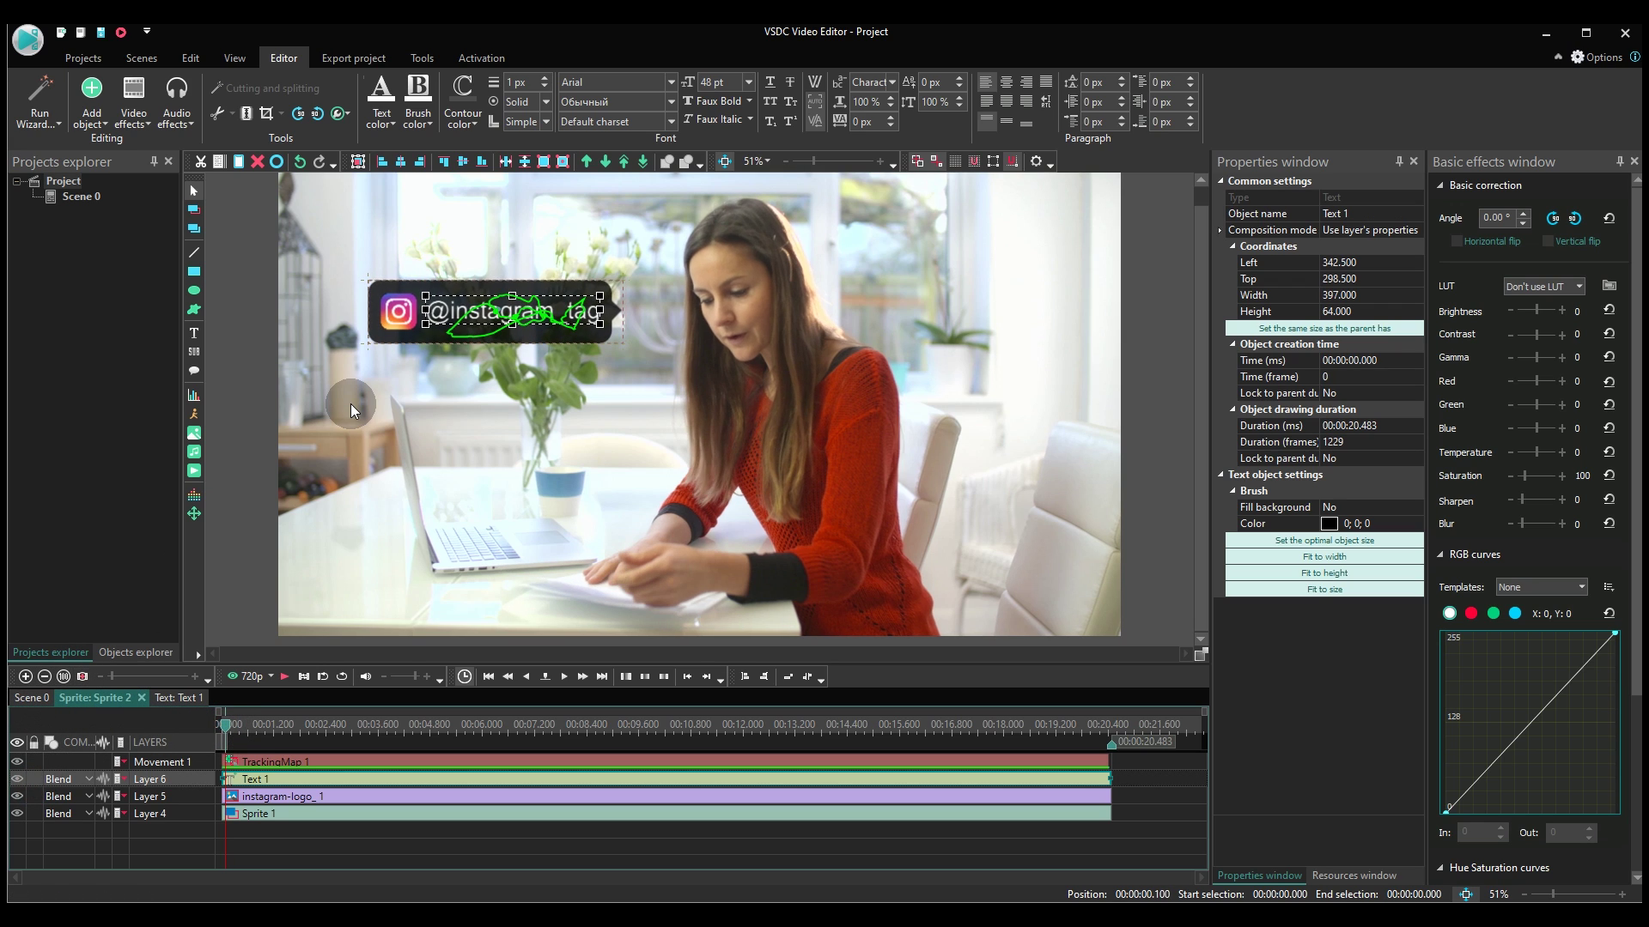
key(space)
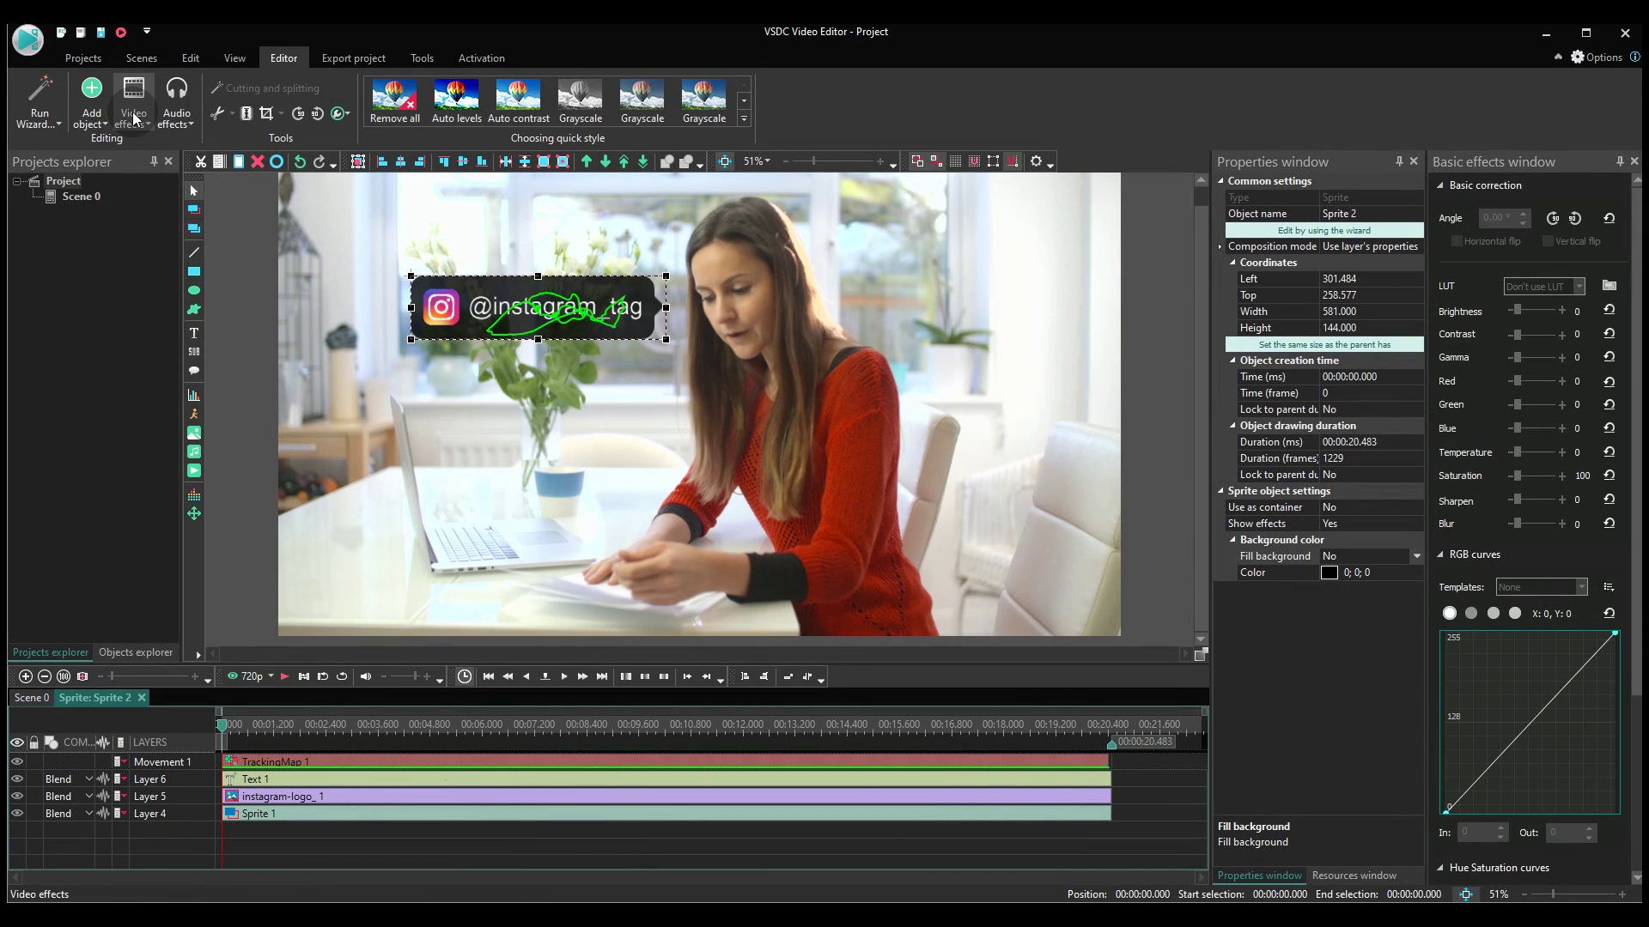
- Add a Transforms > Zoom video effect to the Instagram tag
click(133, 118)
click(177, 185)
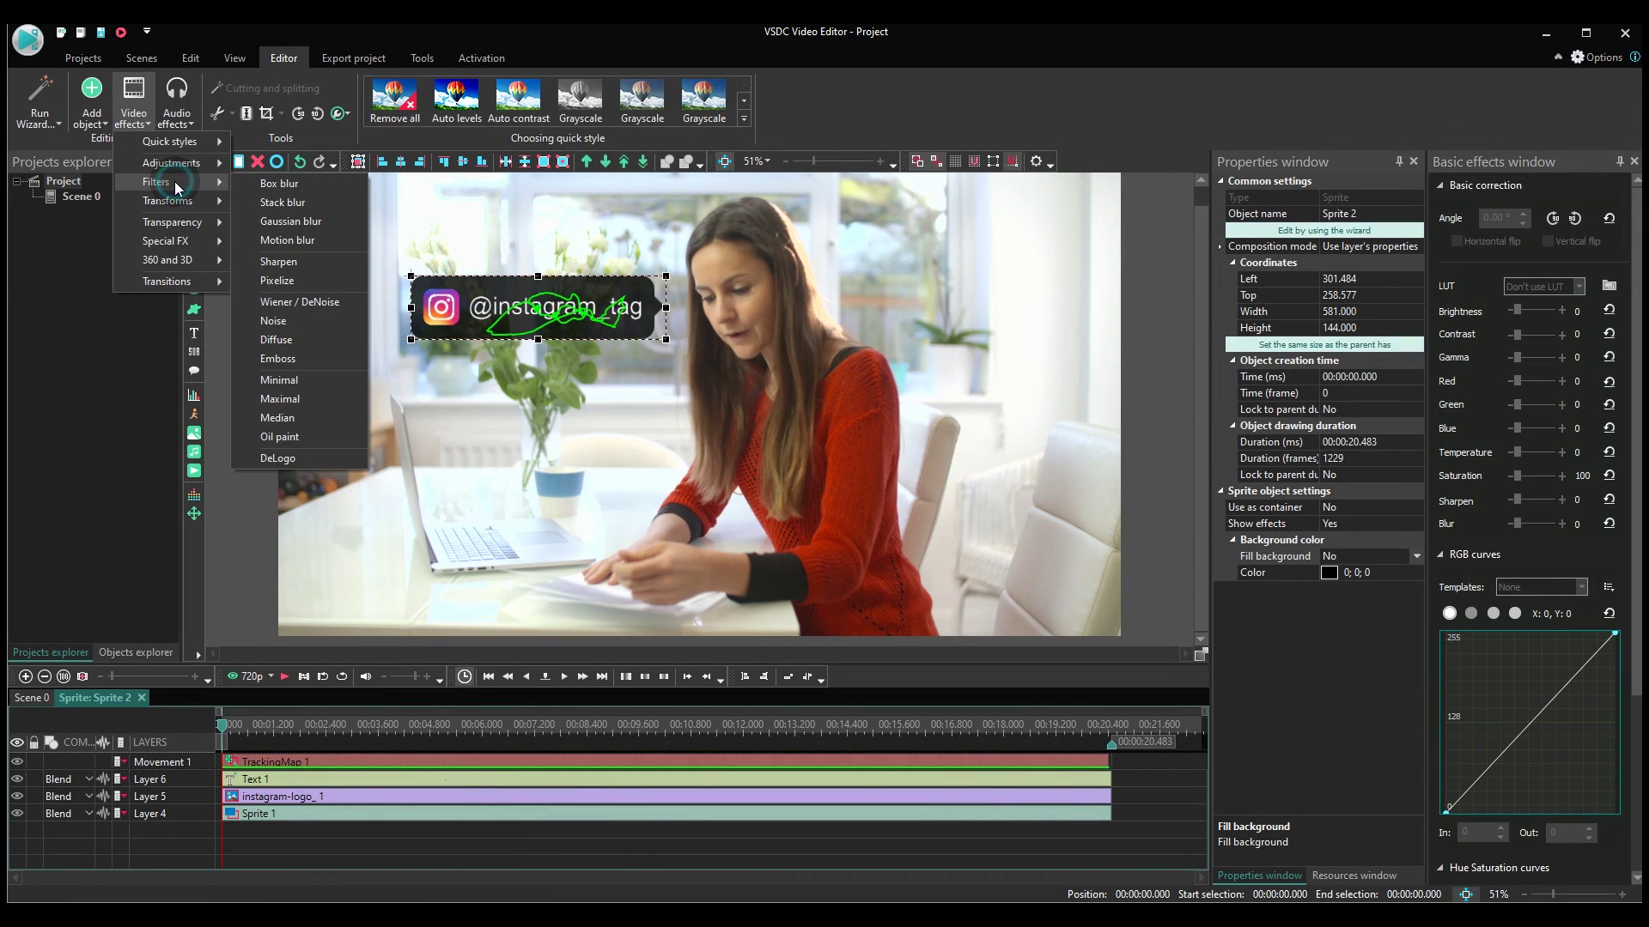
click(178, 203)
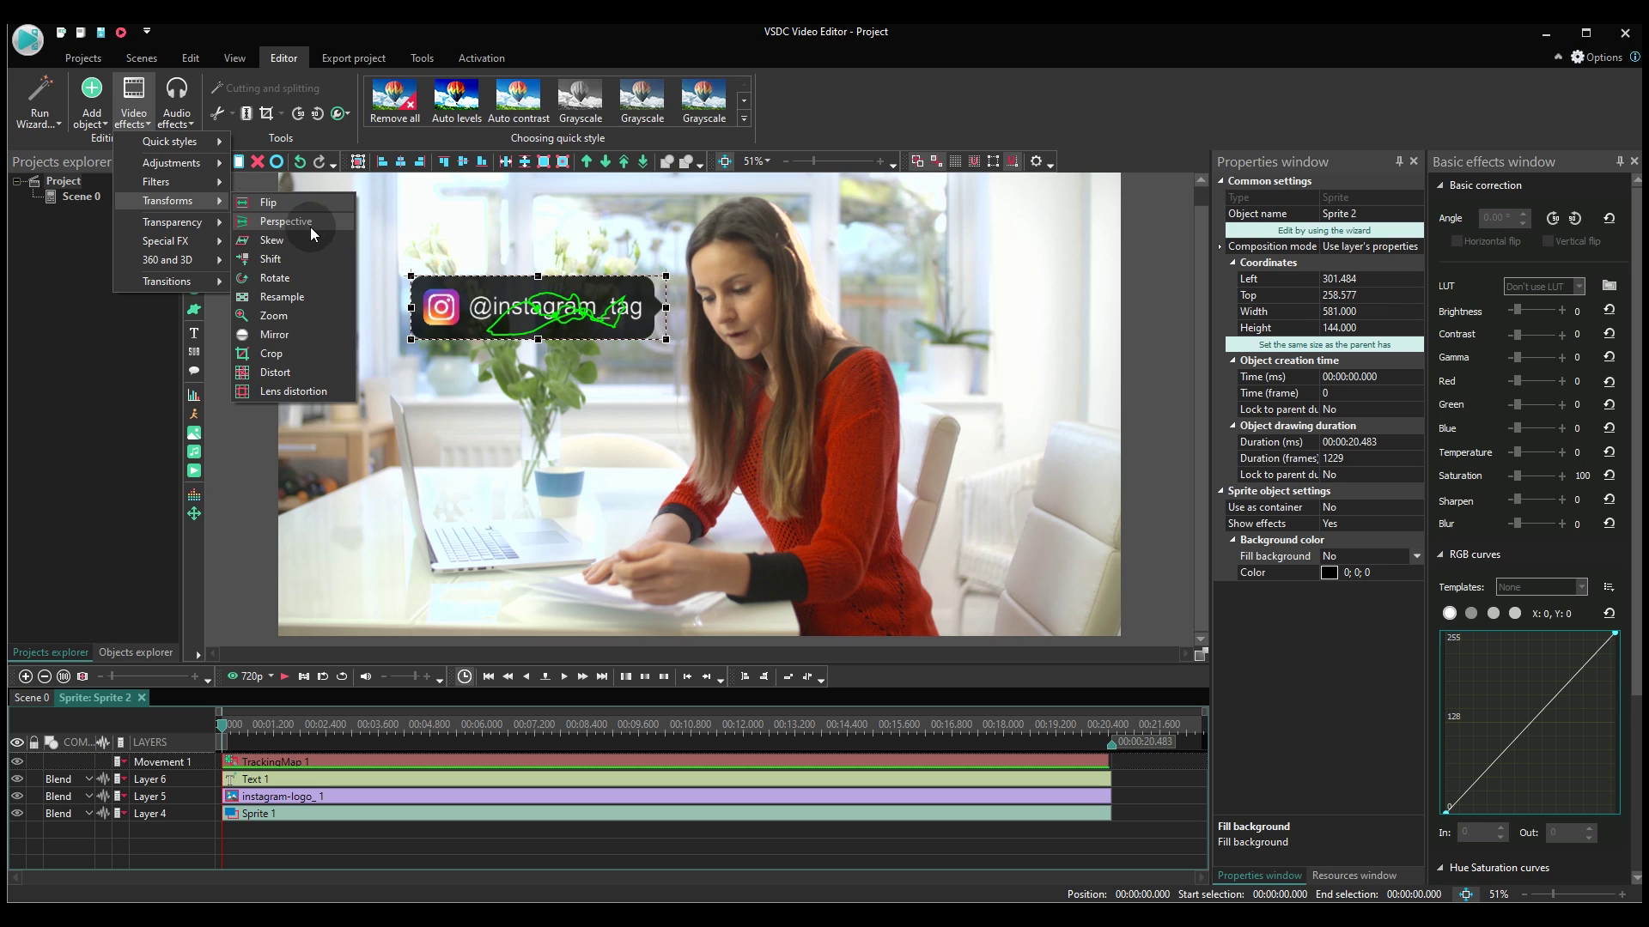
click(309, 316)
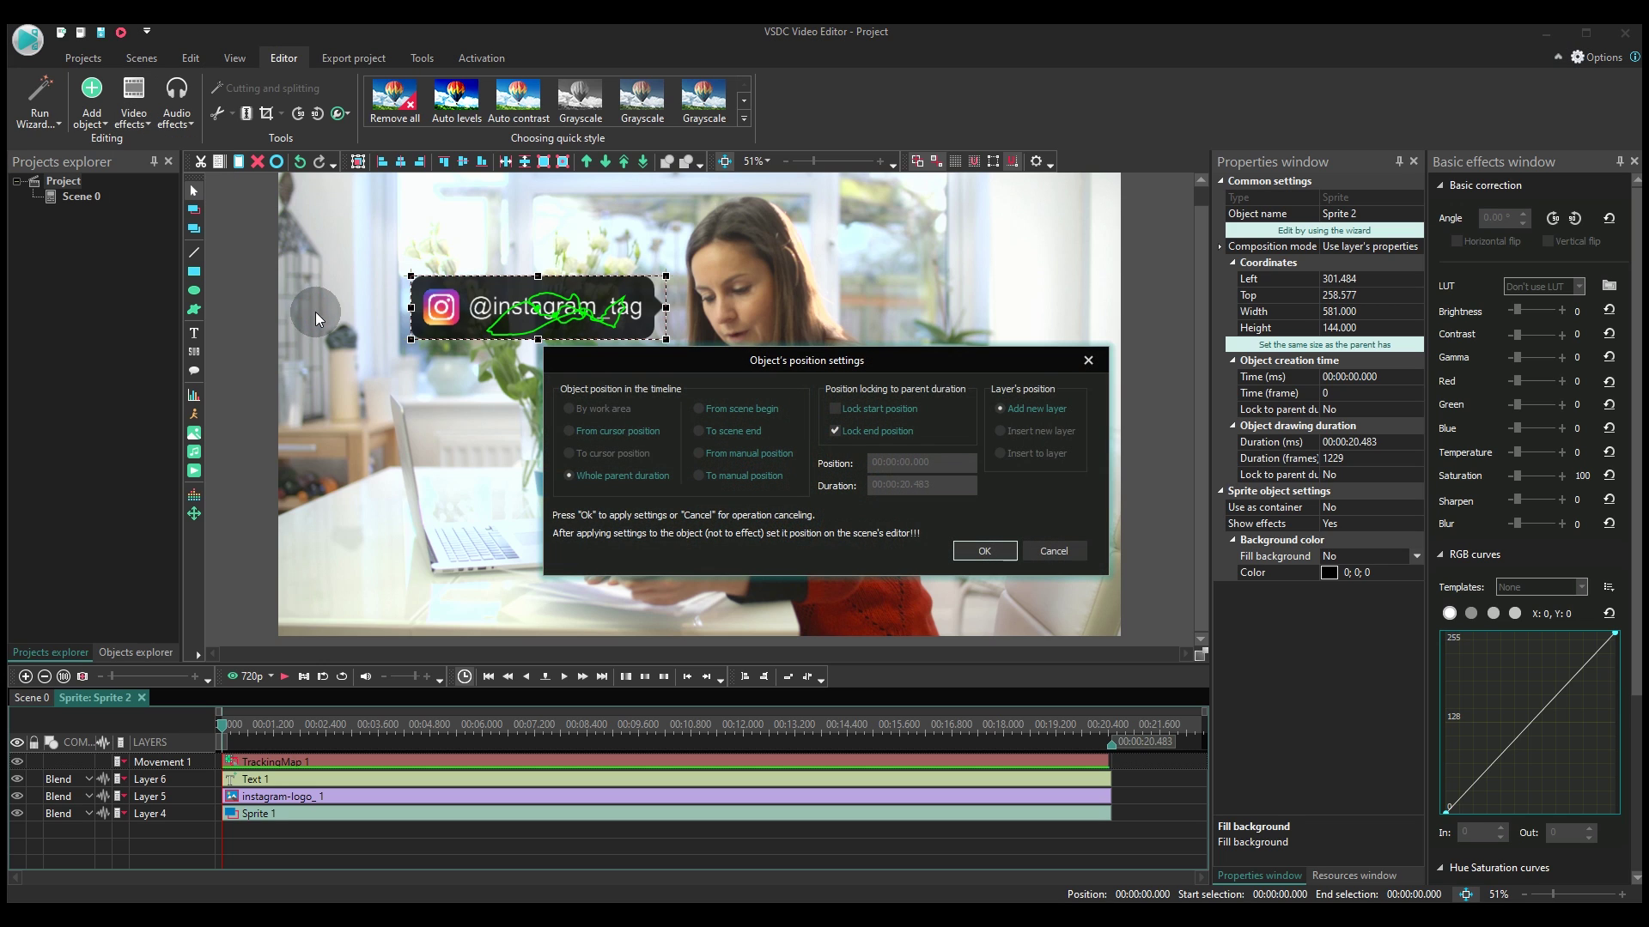
click(992, 559)
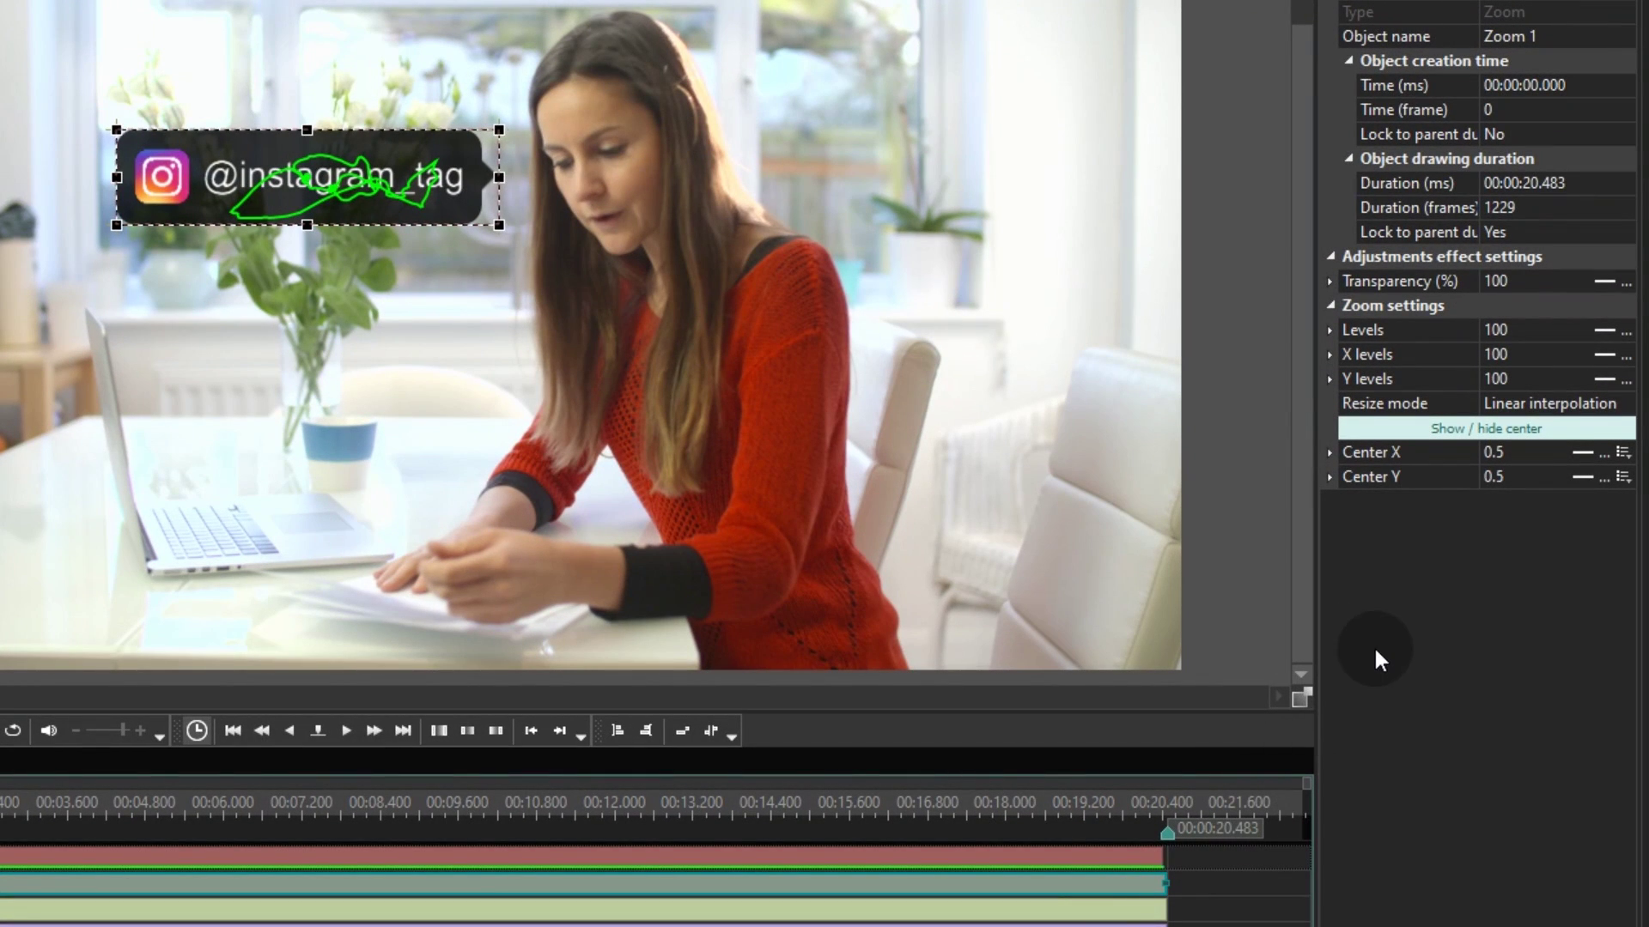
- Set the Zoom effect's duration to 00:00:01.000
click(1564, 180)
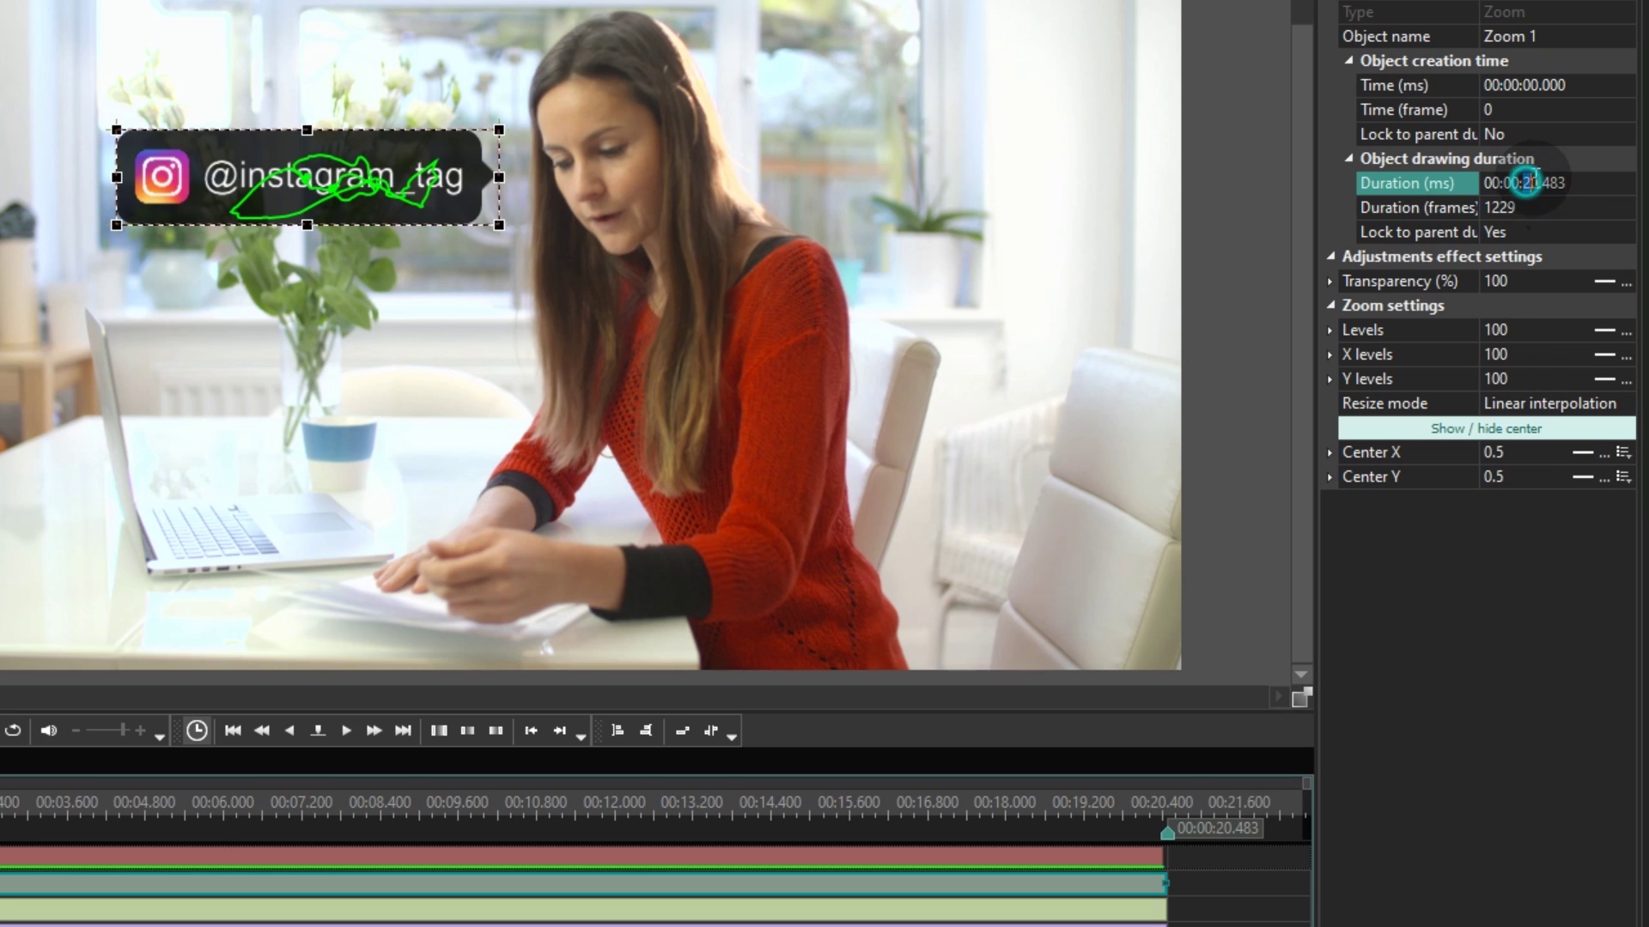
double_click(1534, 180)
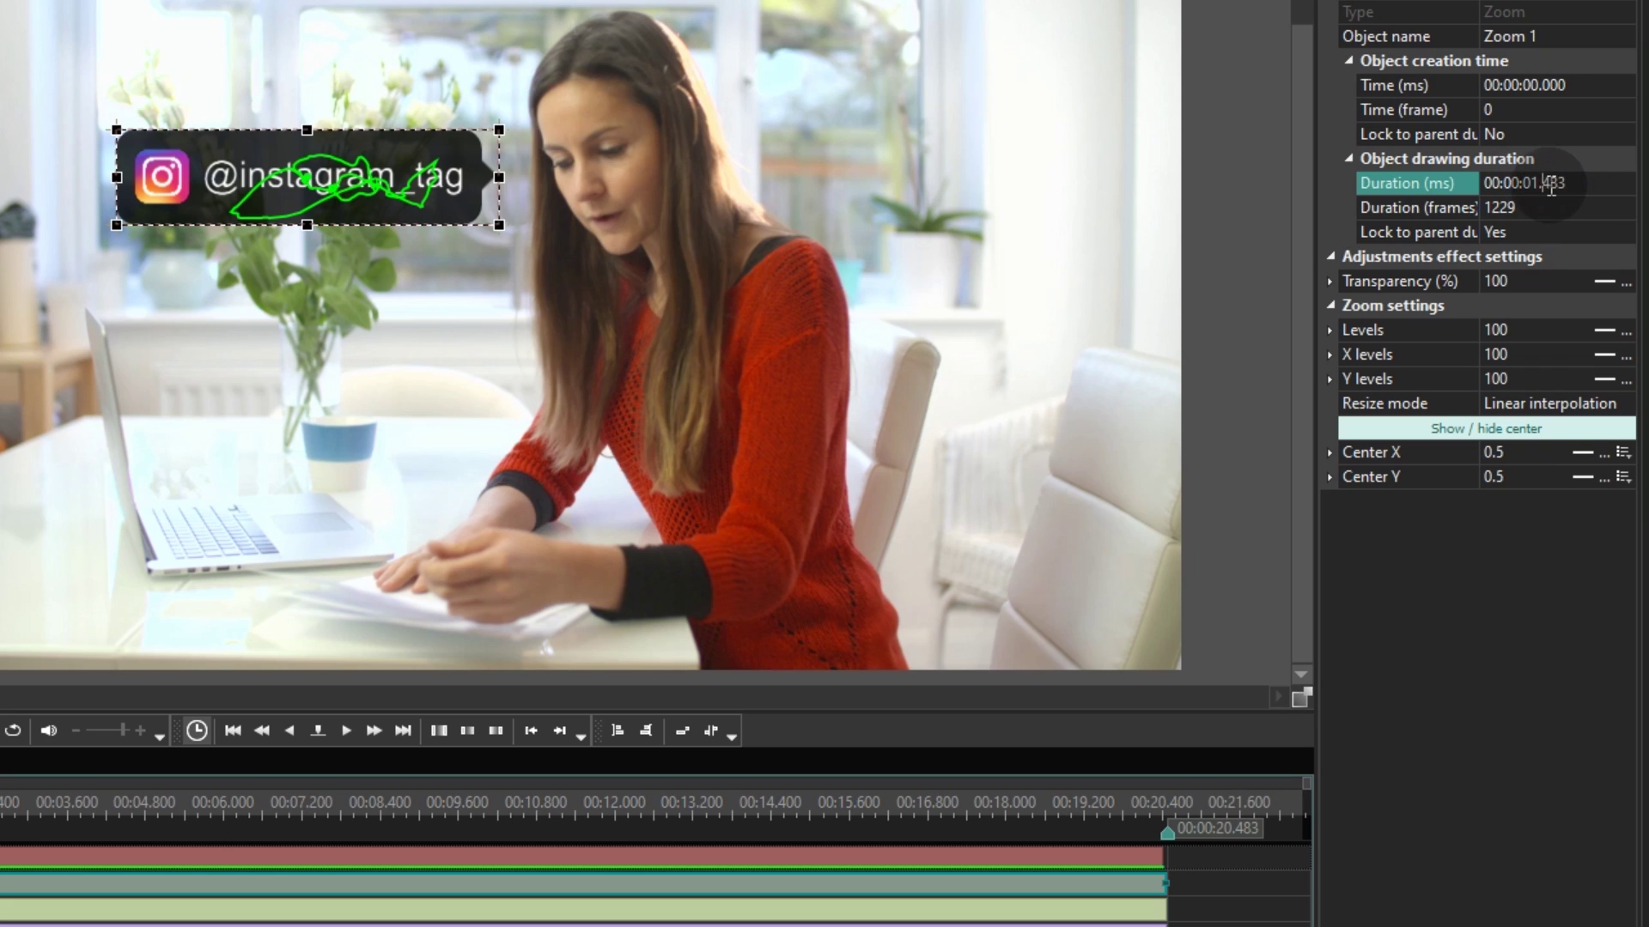
double_click(1544, 183)
text(000)
key(Return)
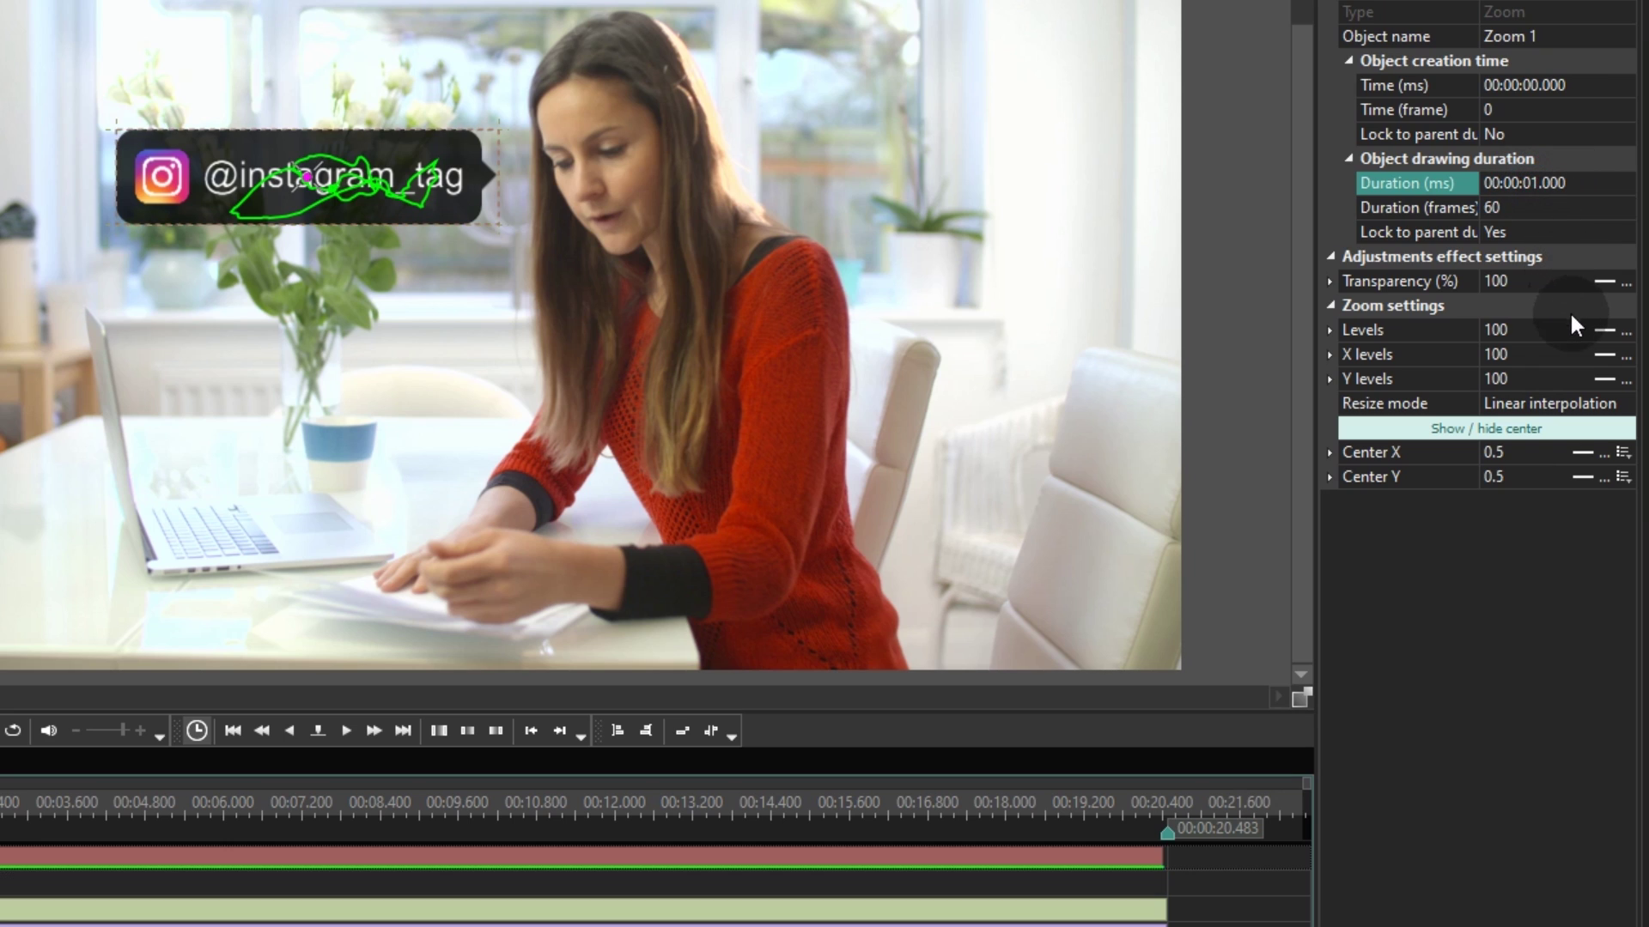
- Set the zoom levels to 0;100, shift the zoom centre right, and preview
click(1606, 332)
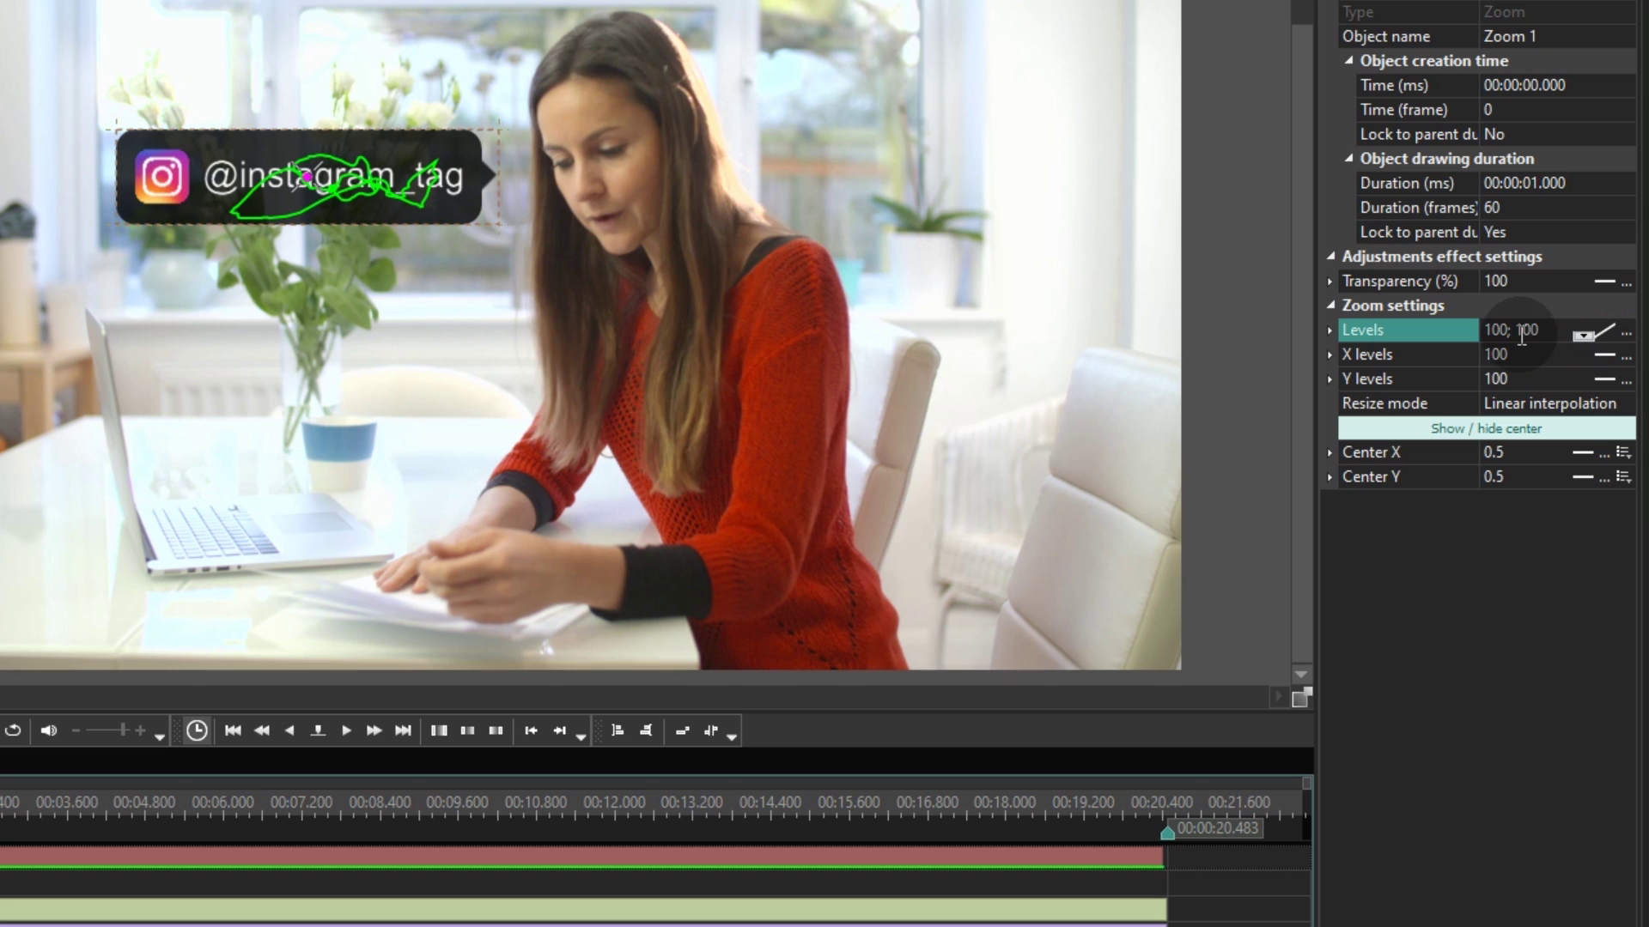
drag(1516, 334, 1418, 328)
text(0)
click(203, 574)
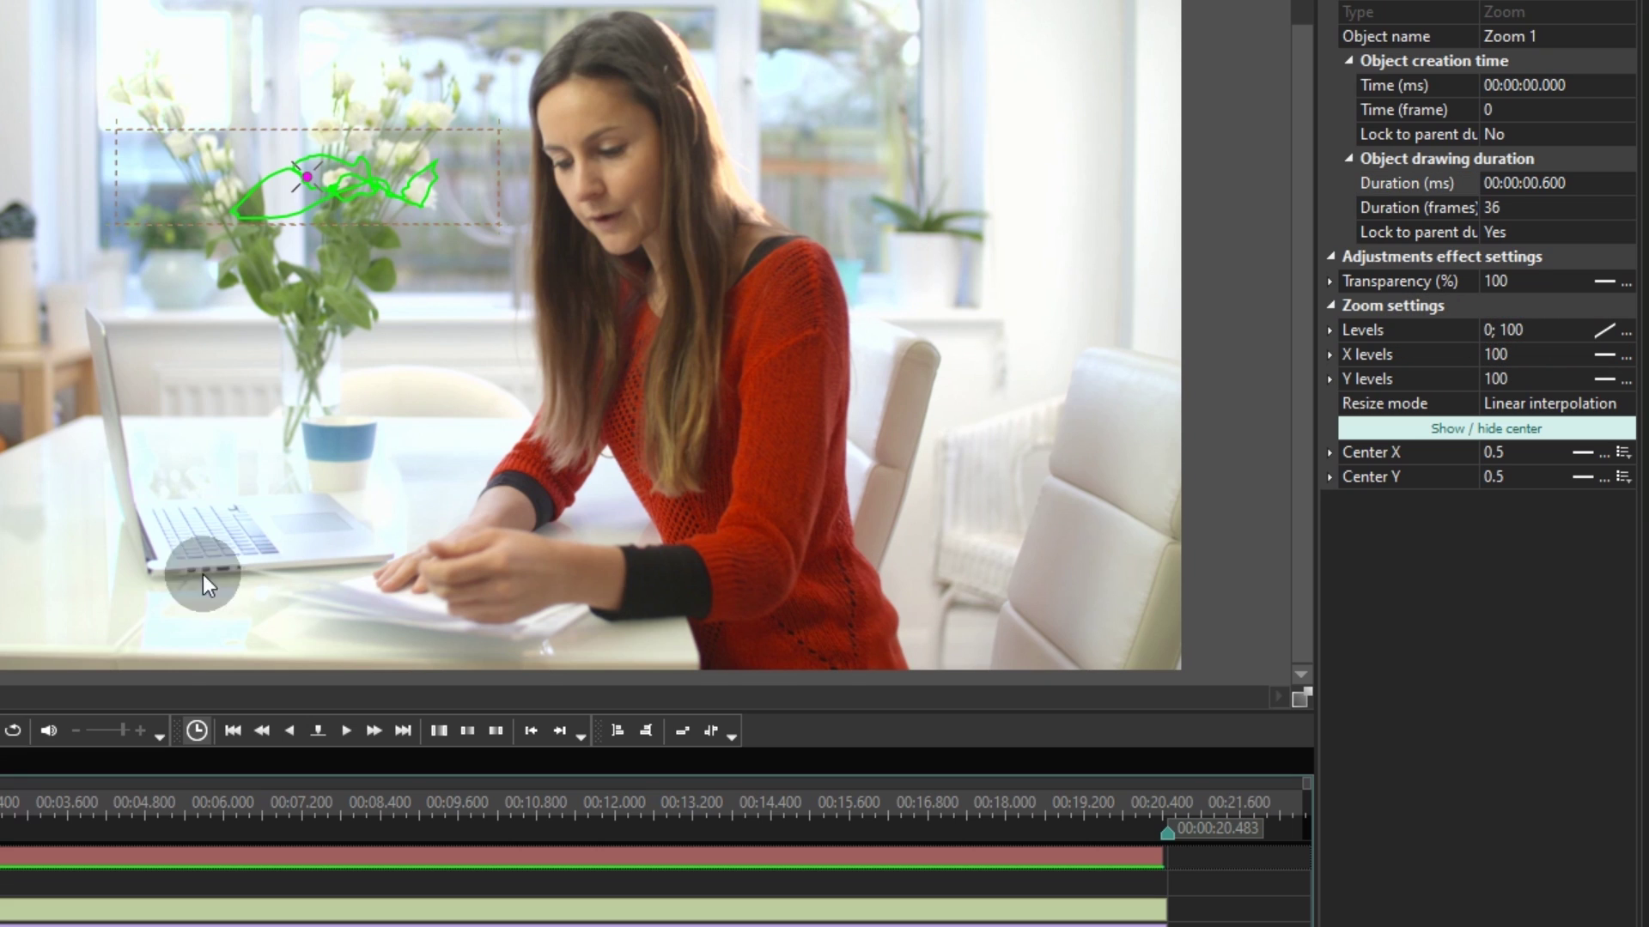
drag(311, 173, 498, 177)
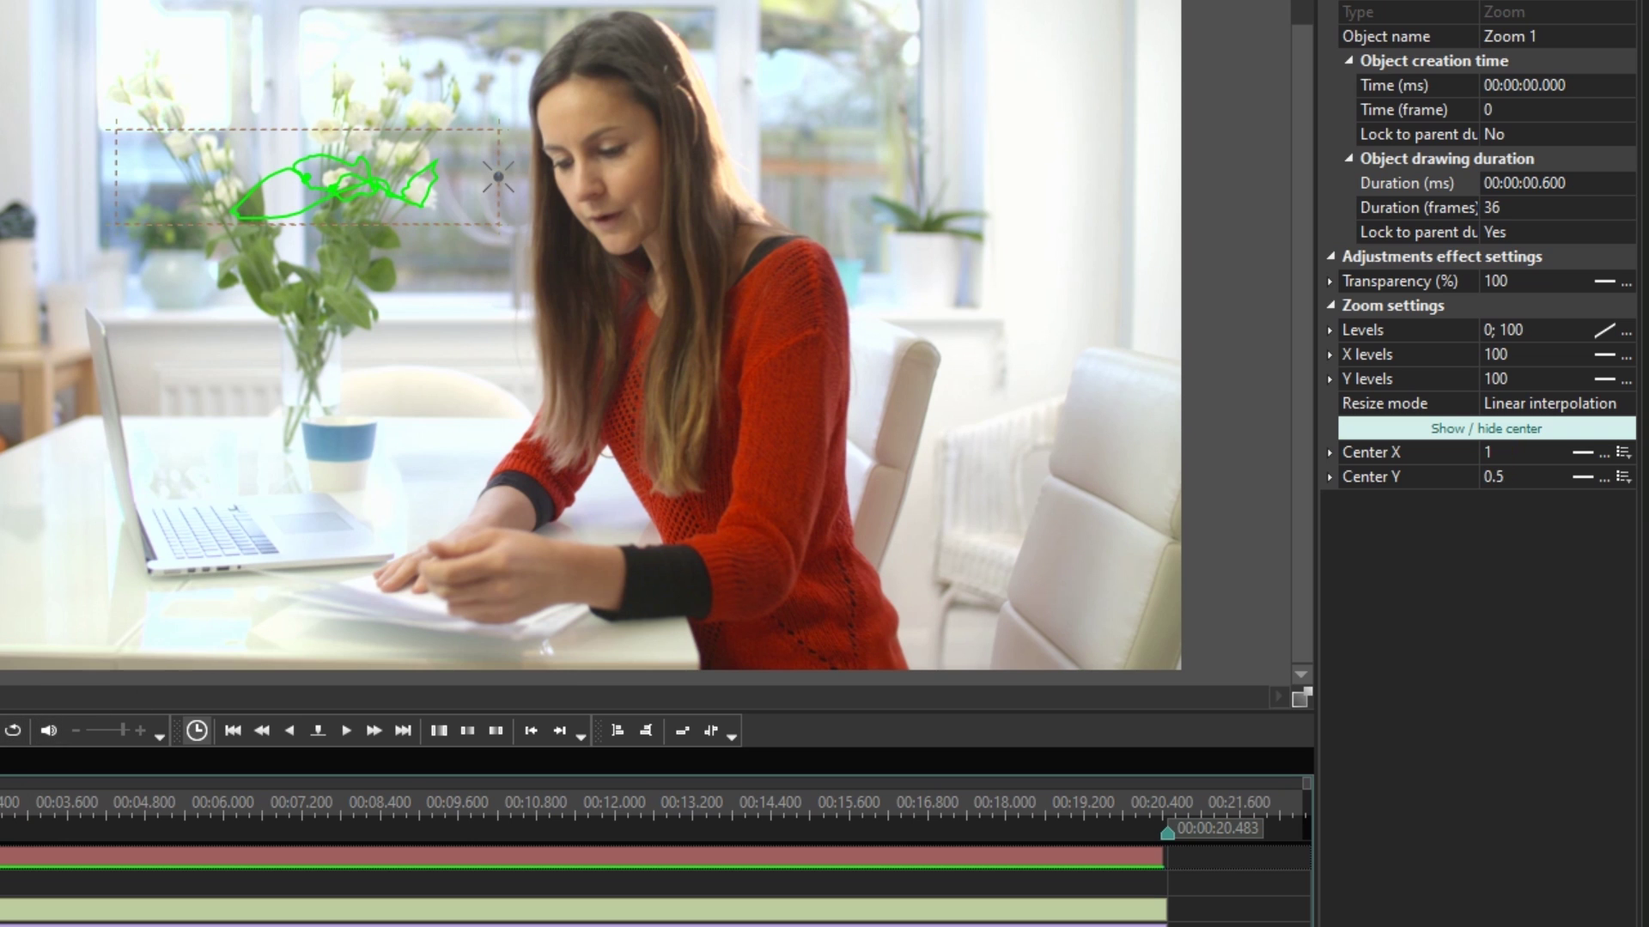
key(space)
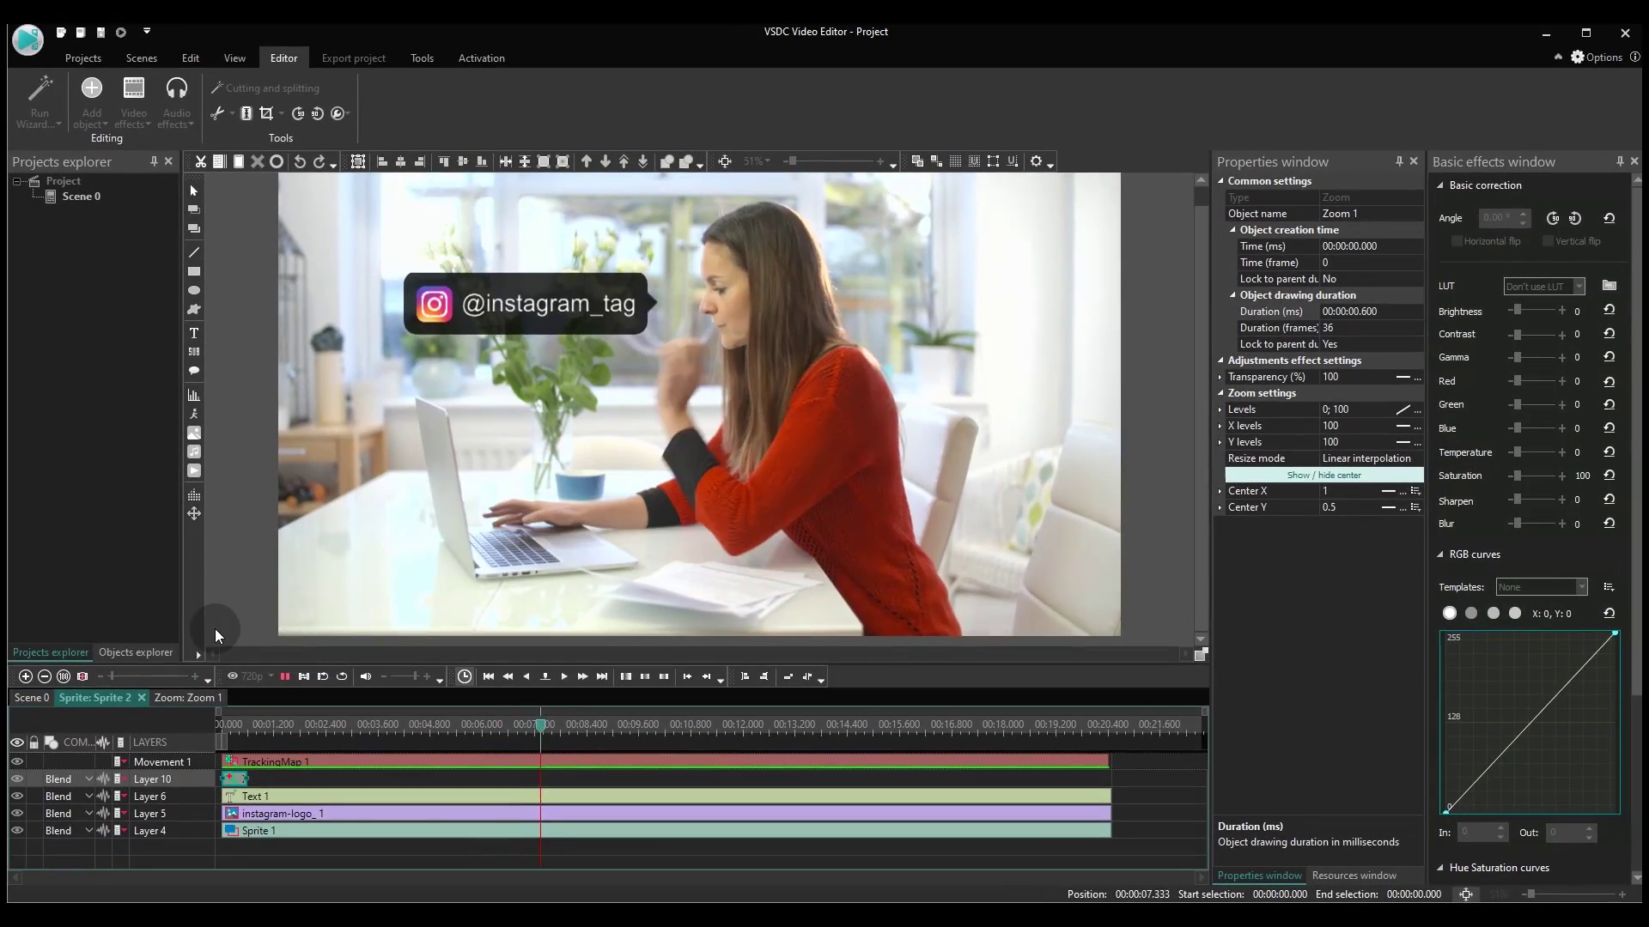
- Stop the preview and copy the Zoom 1 effect clip
click(129, 867)
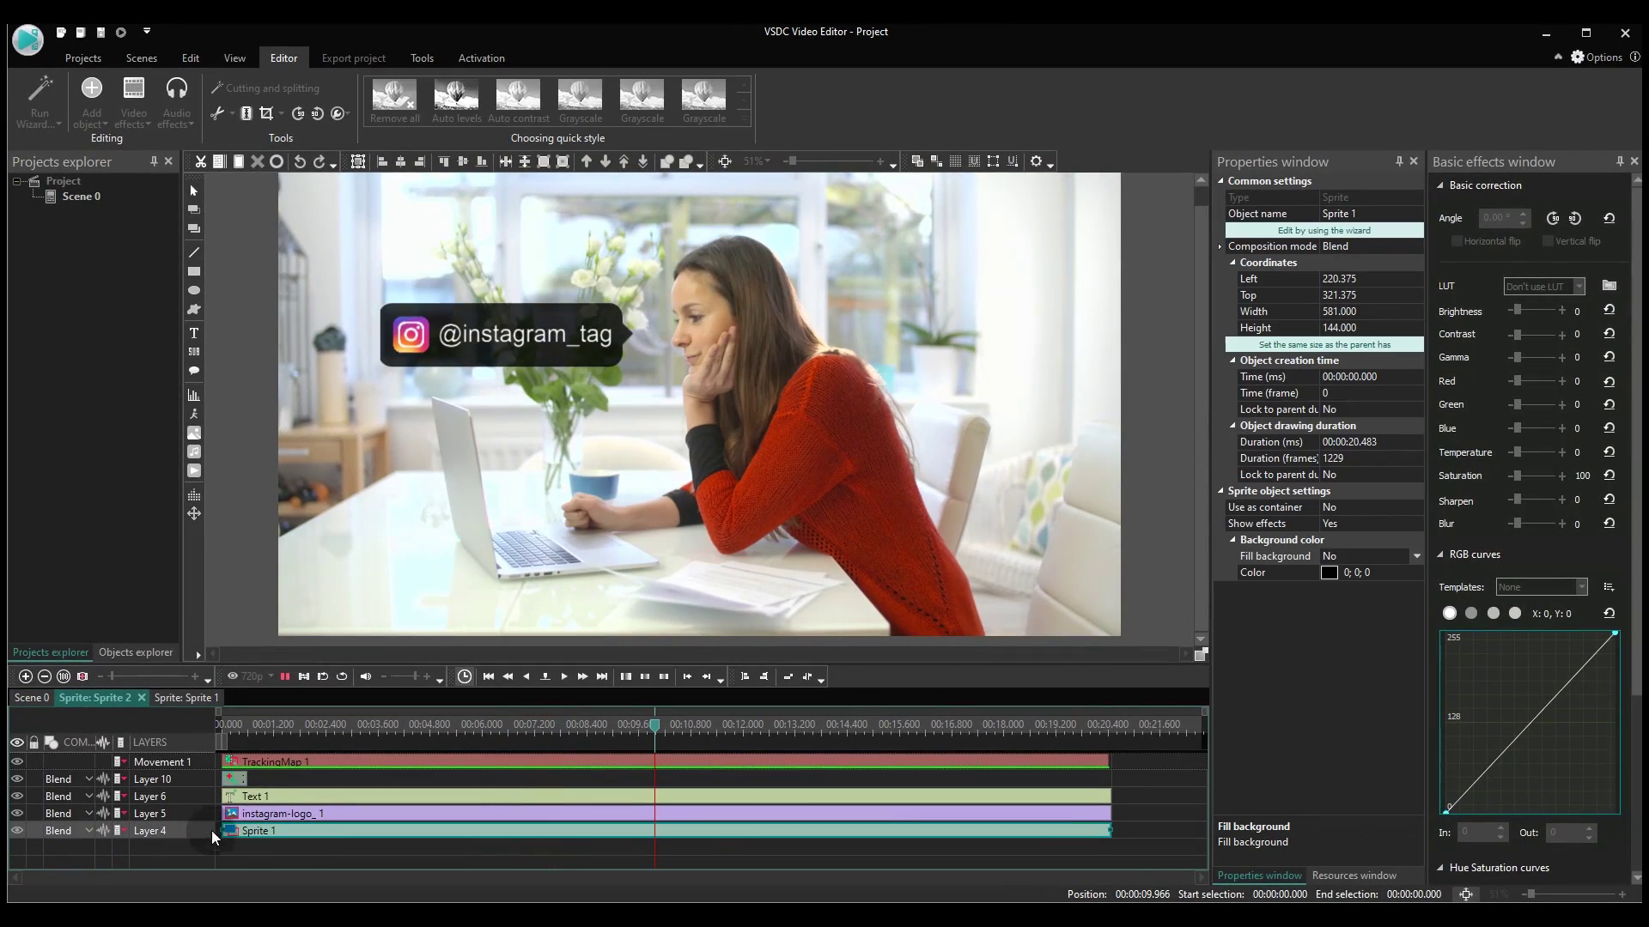
click(126, 809)
right_click(232, 781)
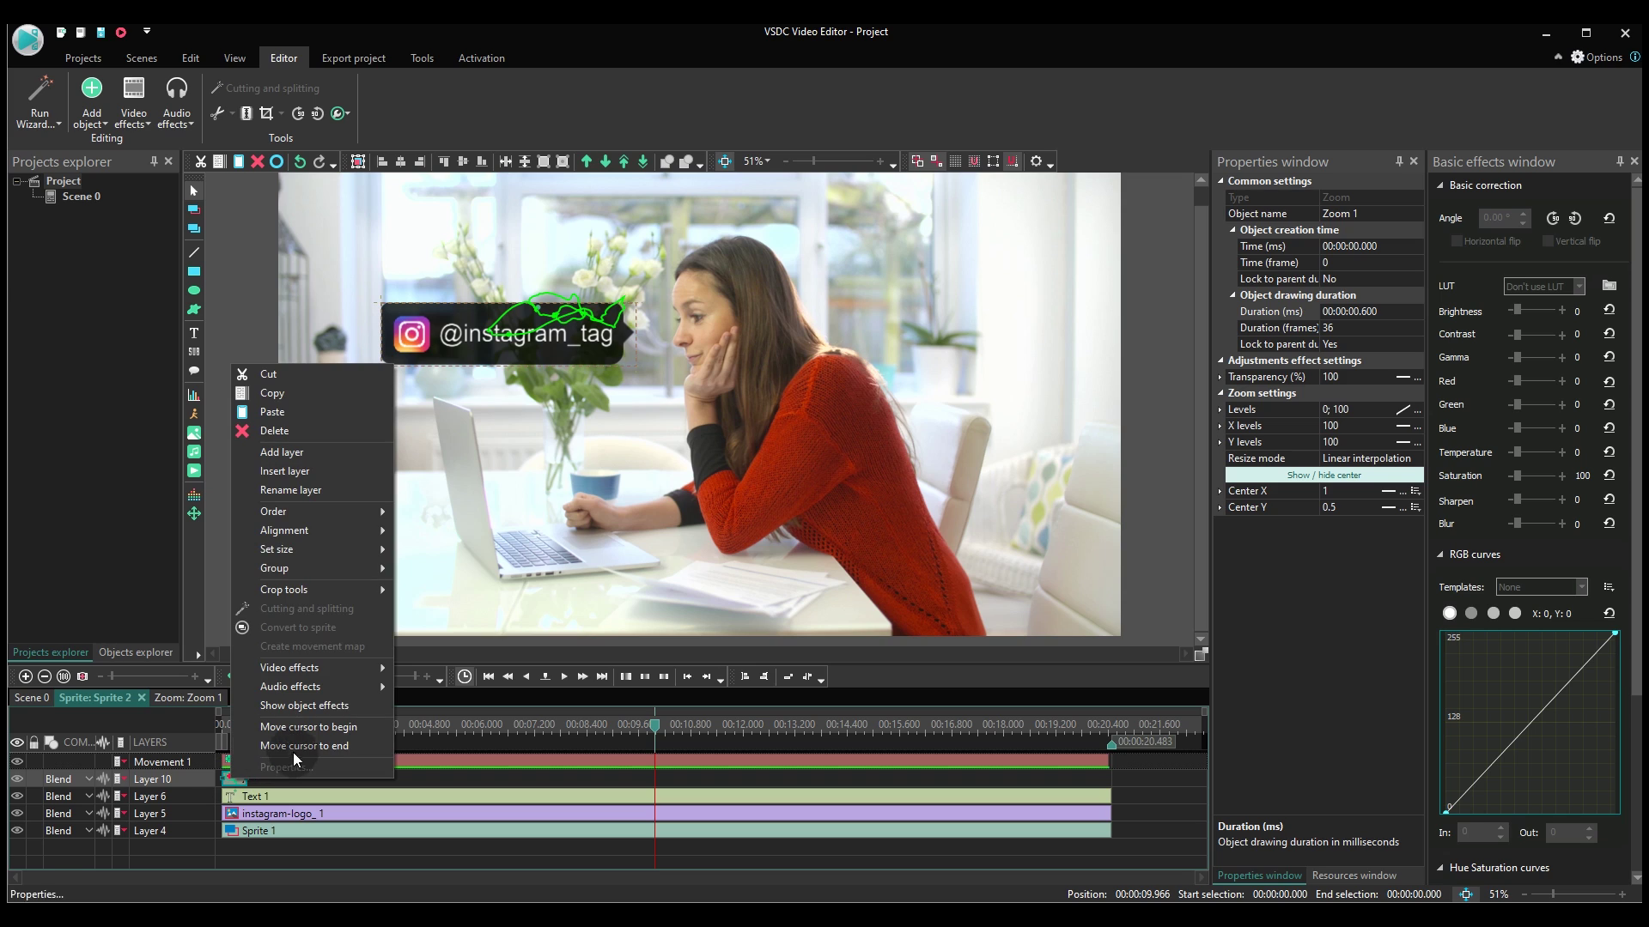
click(316, 393)
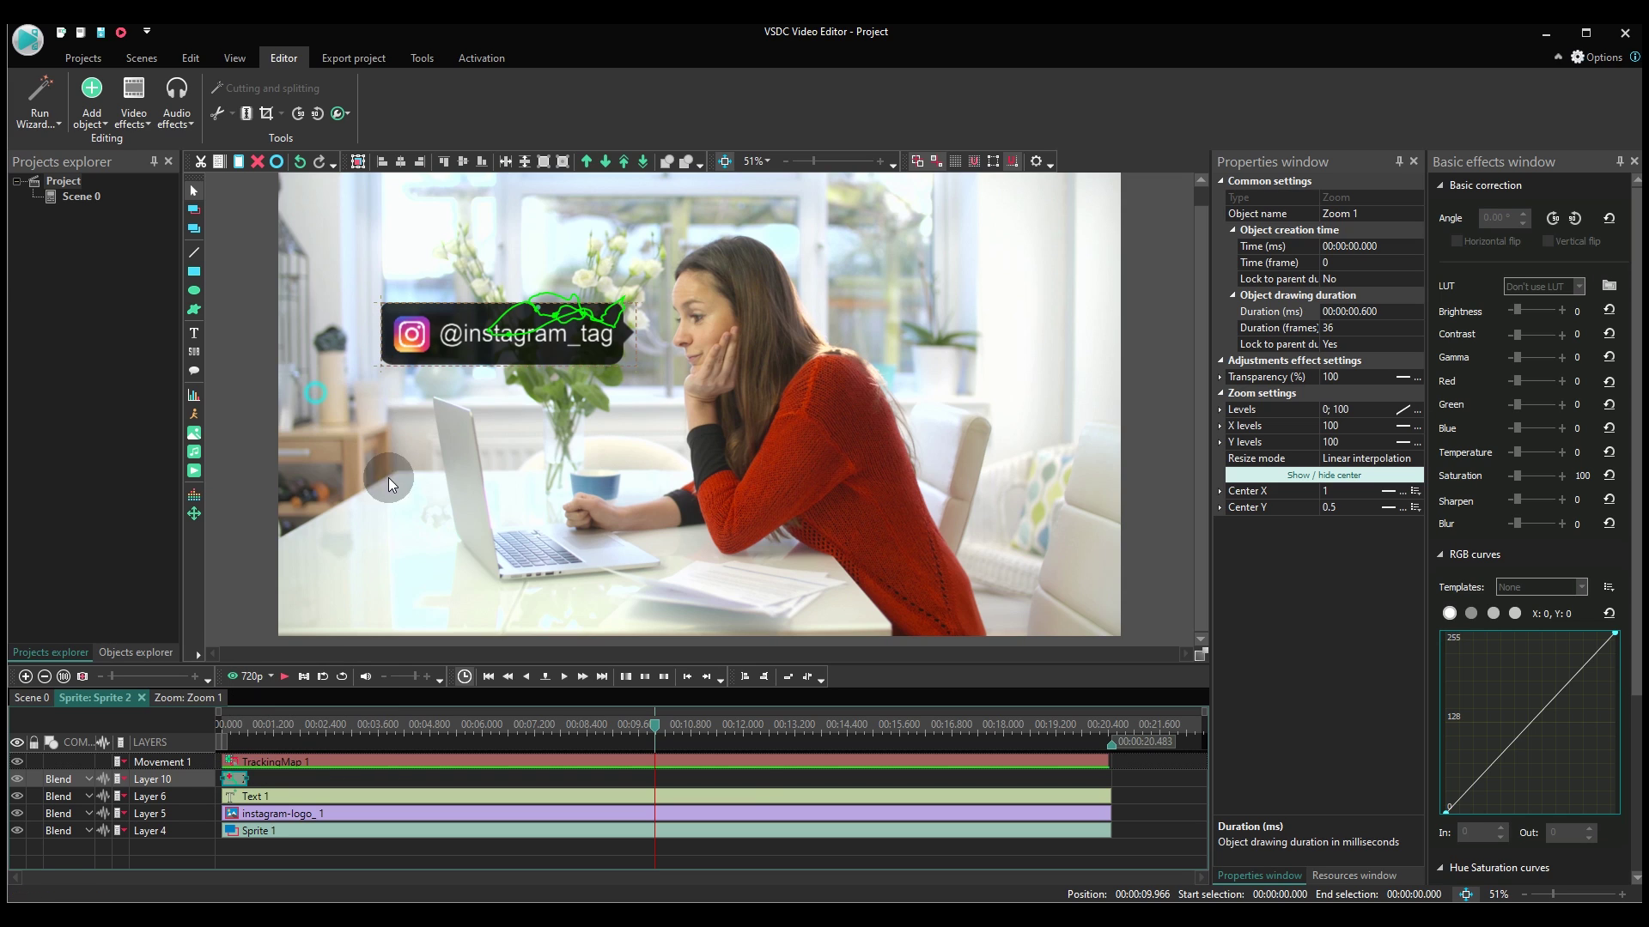
- Paste the Zoom copy at 00:00:19.833 and reverse its levels to 100;0
click(702, 776)
right_click(703, 776)
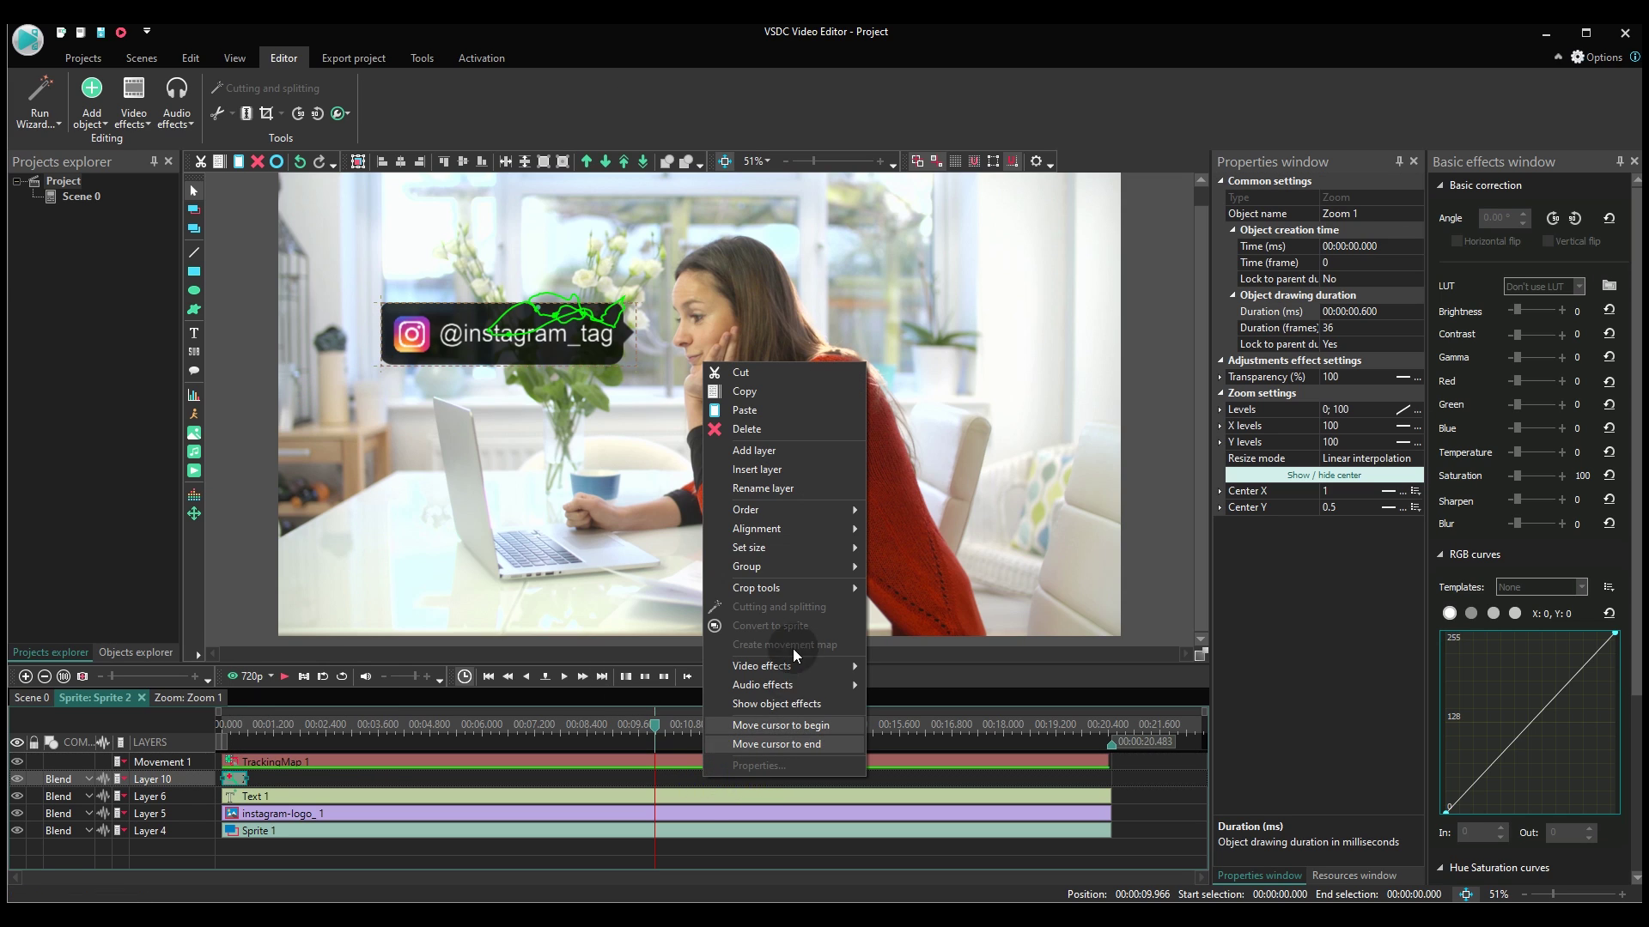
click(752, 411)
drag(236, 796, 1096, 780)
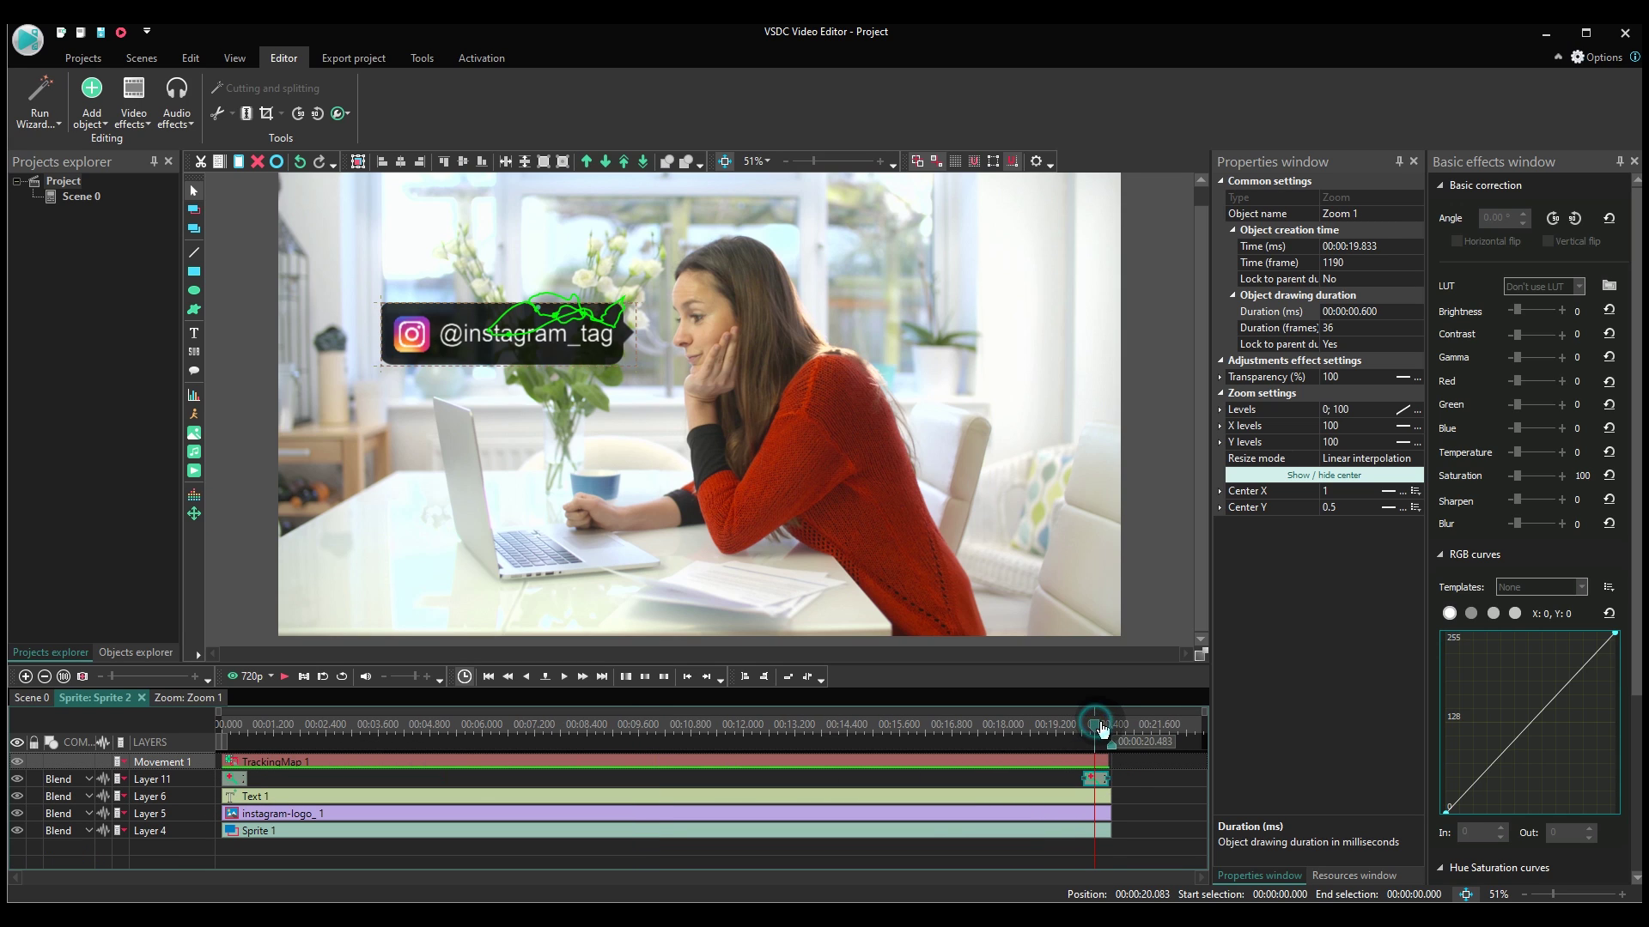
click(1338, 411)
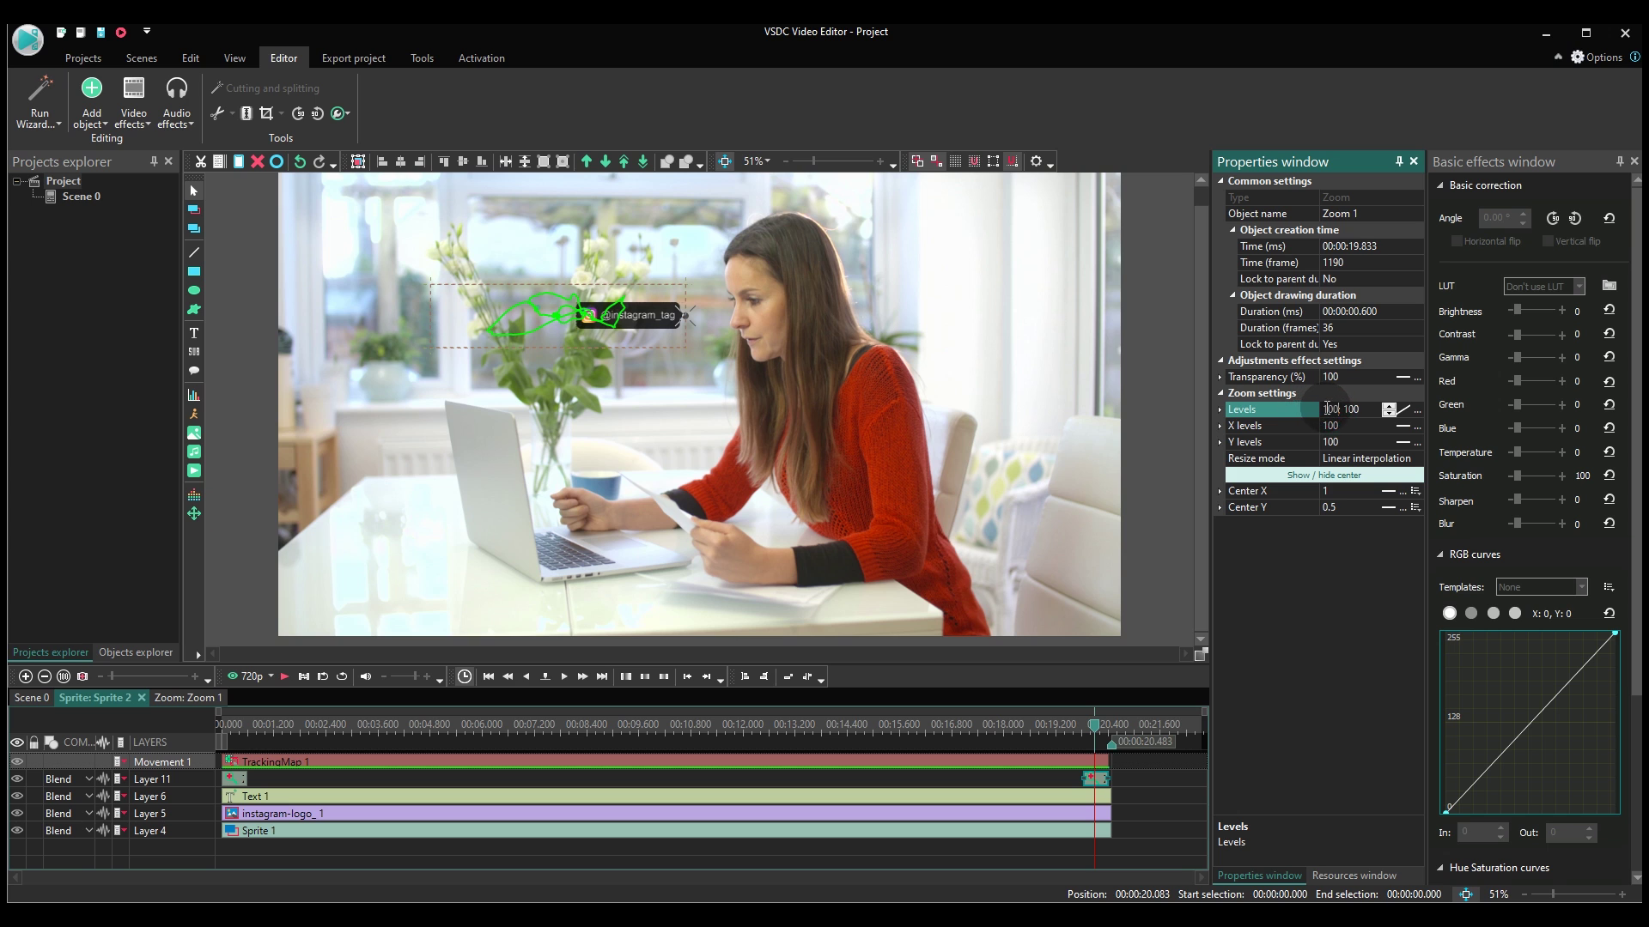
key(Return)
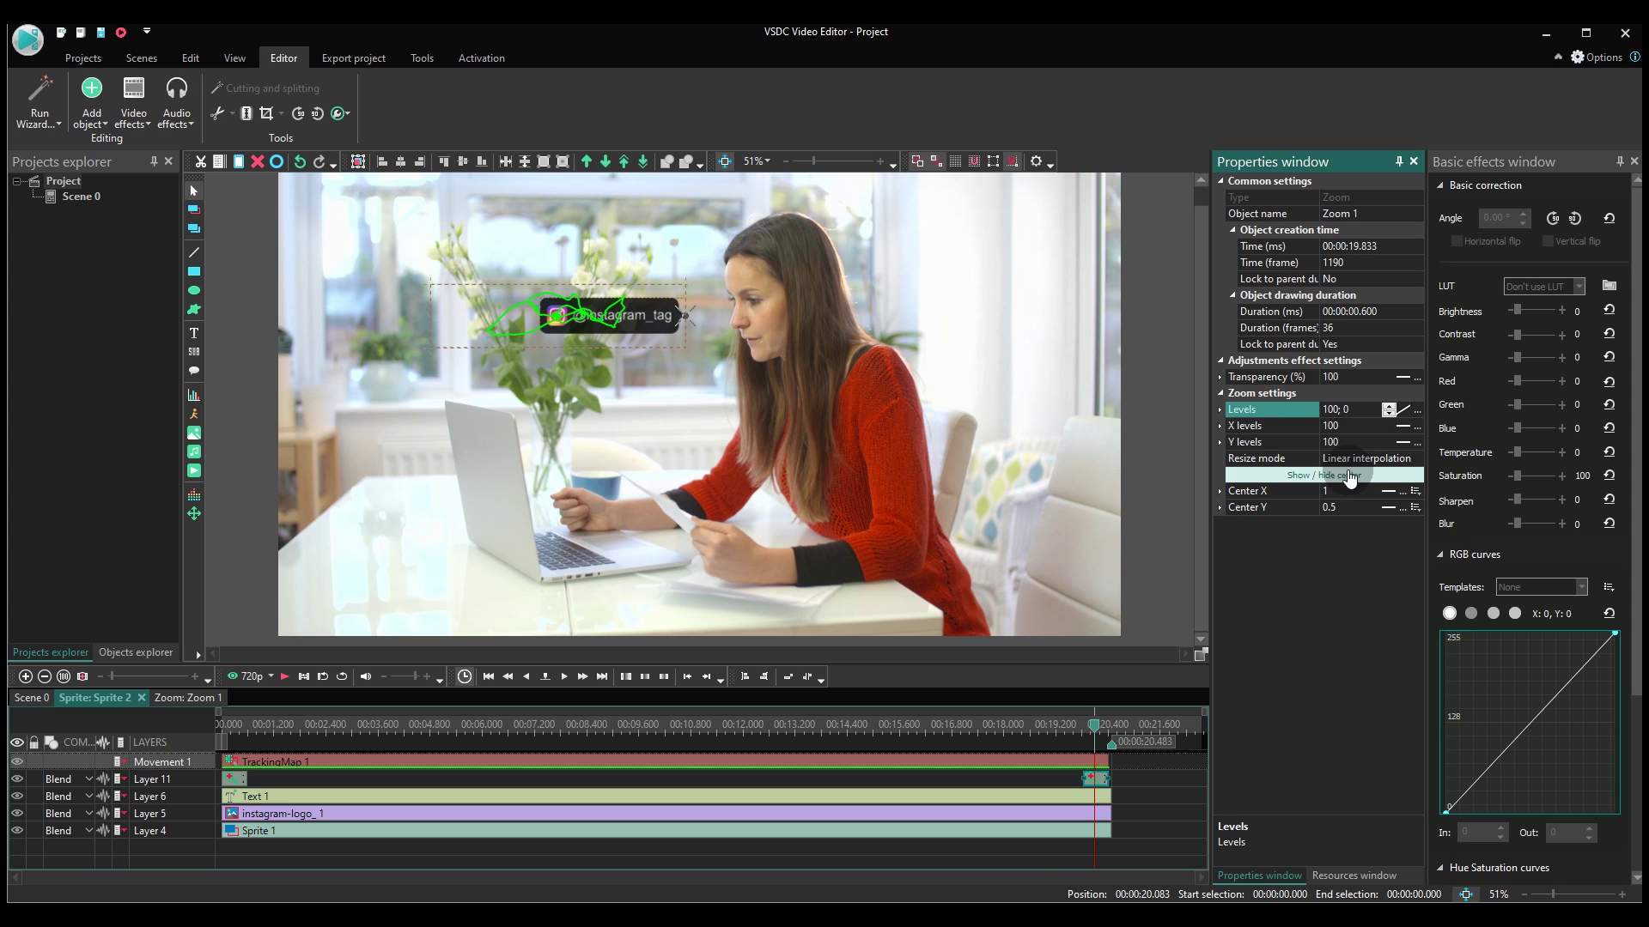